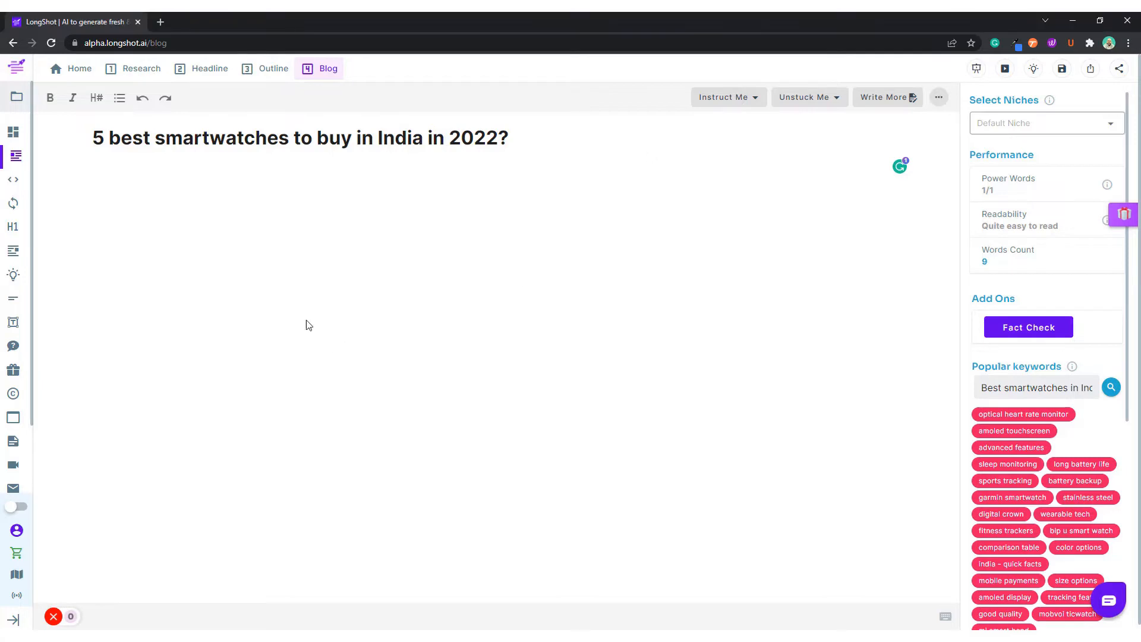
Step: Set the blog's niche to Internet and Tech
left_click(1060, 119)
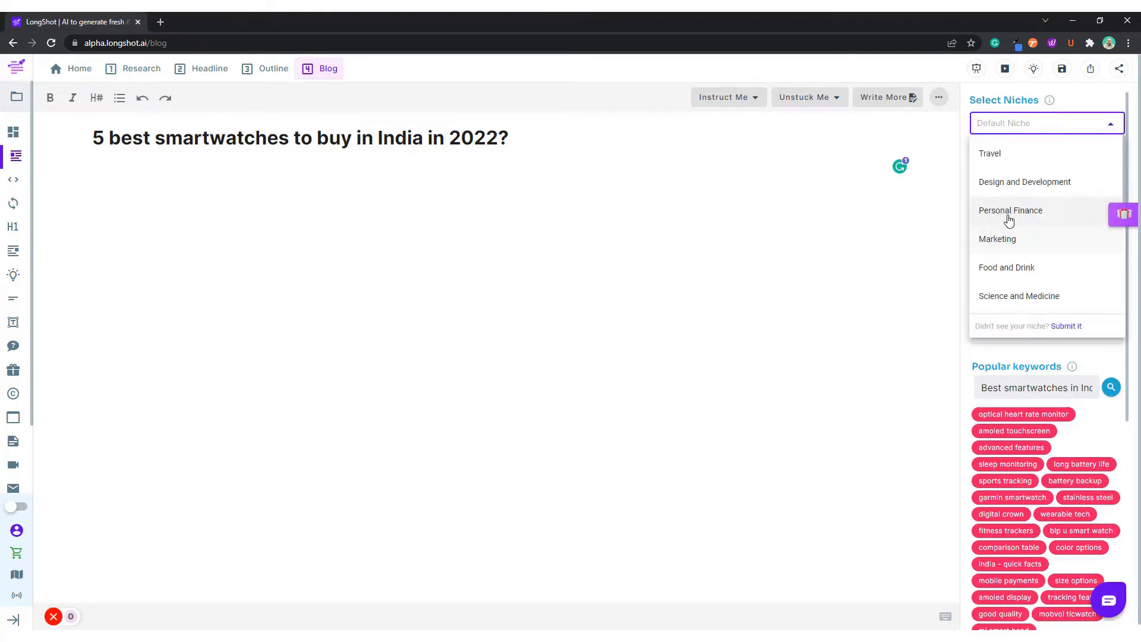
scroll(1045, 234, "down", 4)
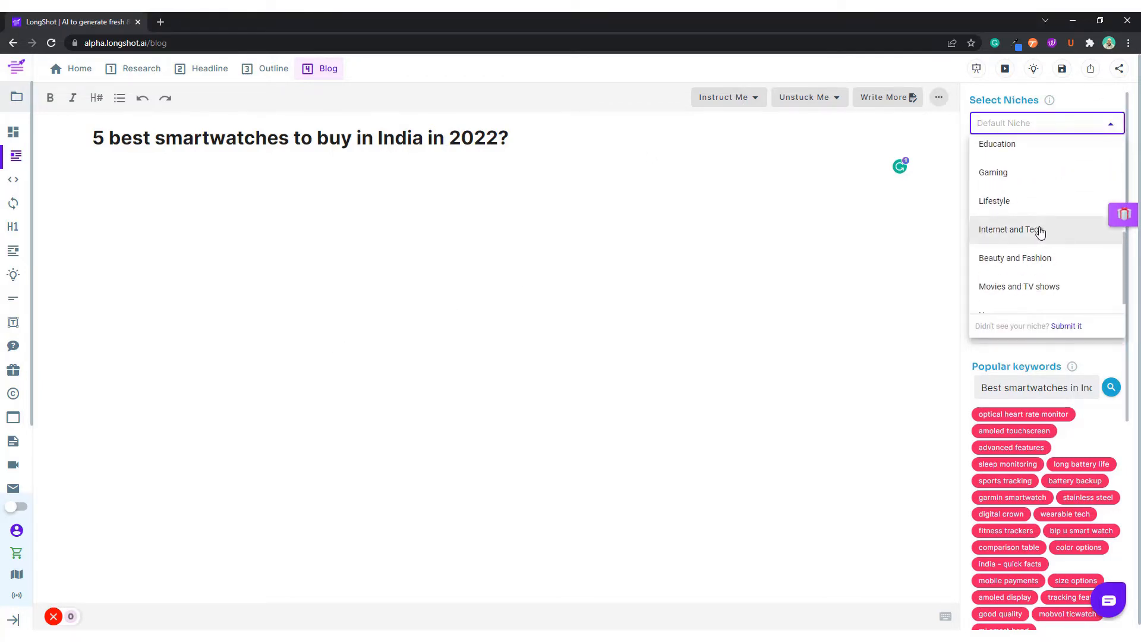
scroll(1035, 235, "down", 1)
scroll(1035, 233, "up", 2)
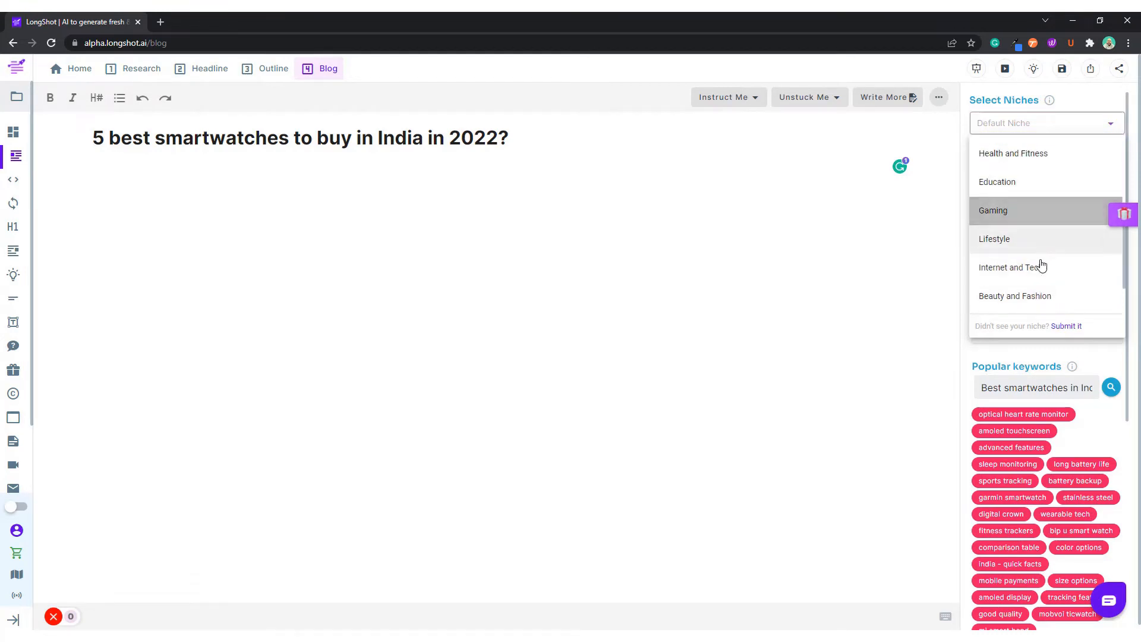
left_click(1037, 265)
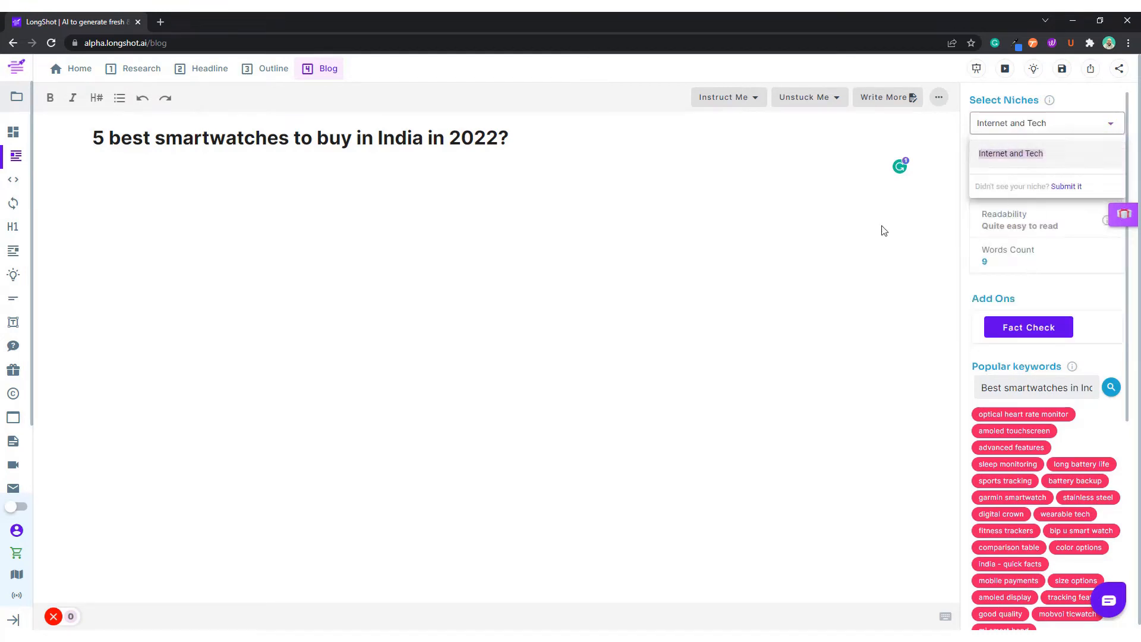
left_click(631, 476)
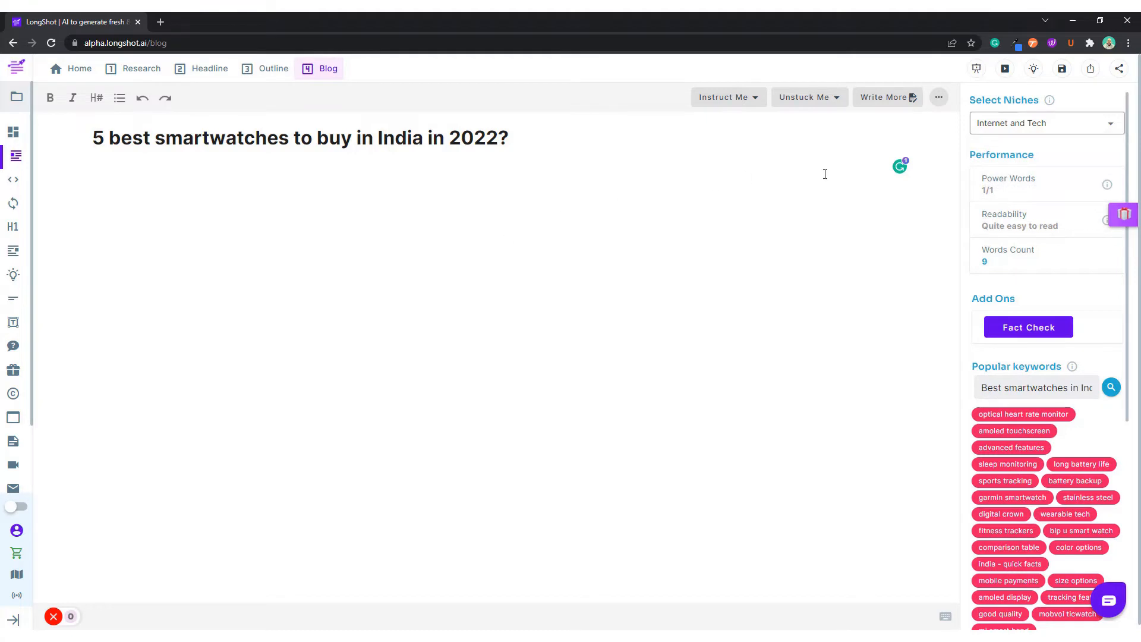
Step: Generate an intro from the blog headline and extend it with two rounds of Write More
left_click(276, 143)
triple_click(275, 143)
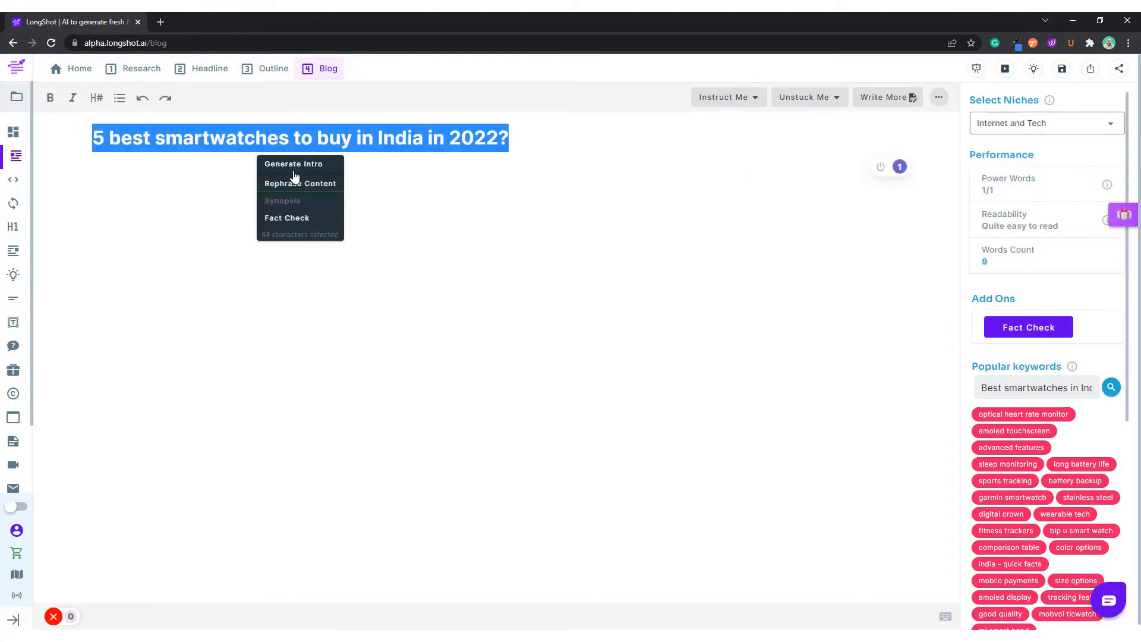
left_click(289, 162)
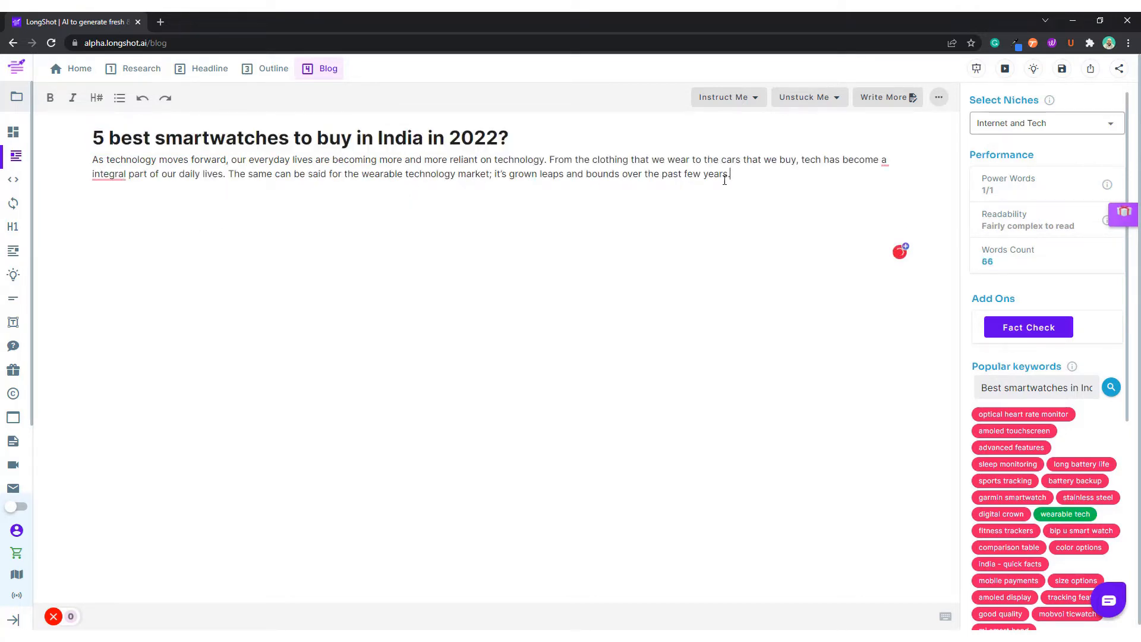
left_click(879, 99)
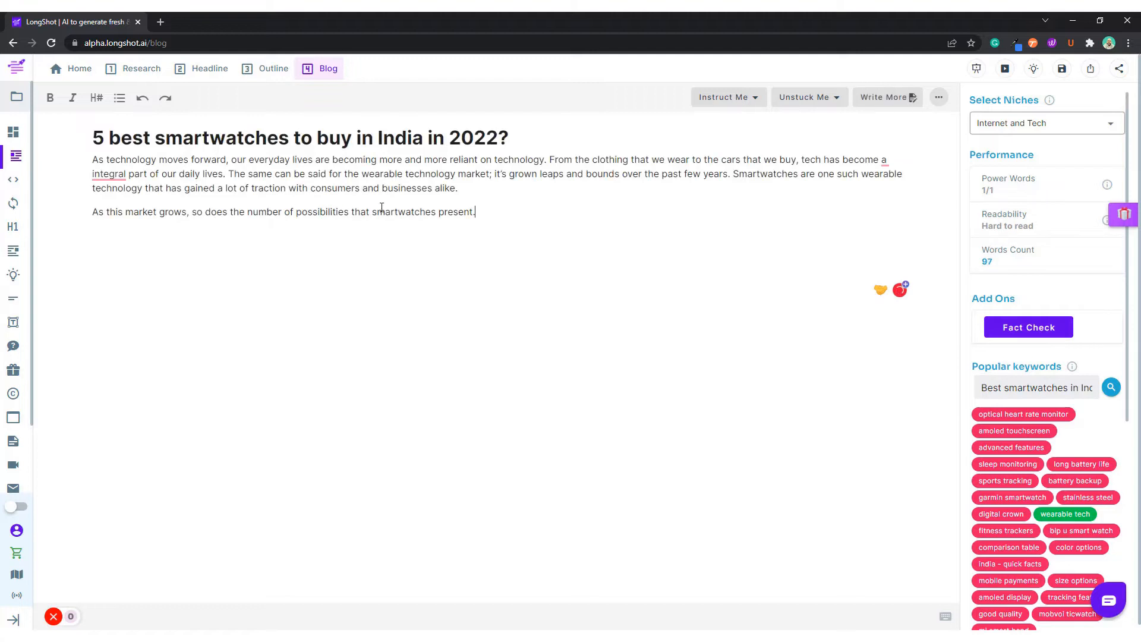
left_click(881, 97)
Step: Accept the Grammarly corrections "an integral" and "watches" in the intro
mouse_move(117, 171)
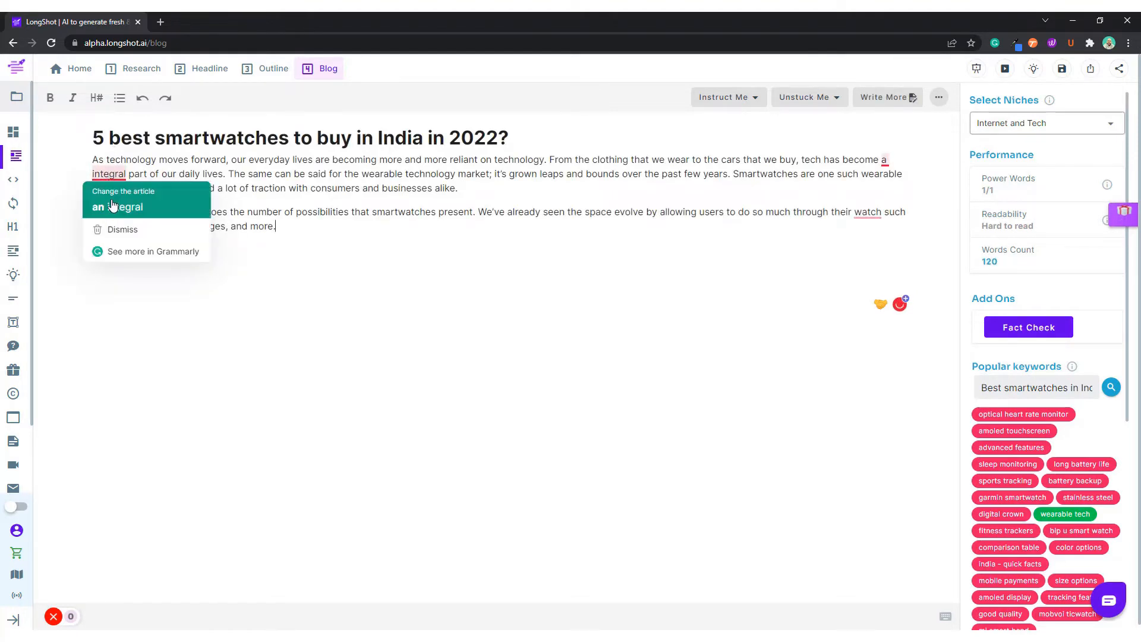
left_click(119, 209)
left_click(352, 260)
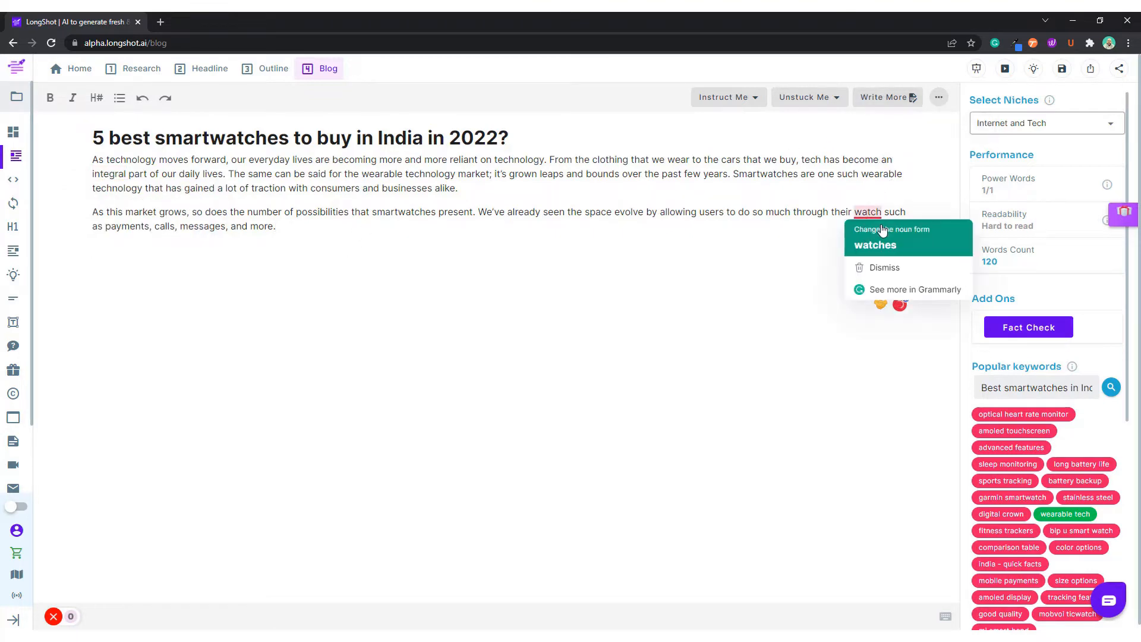
left_click(883, 230)
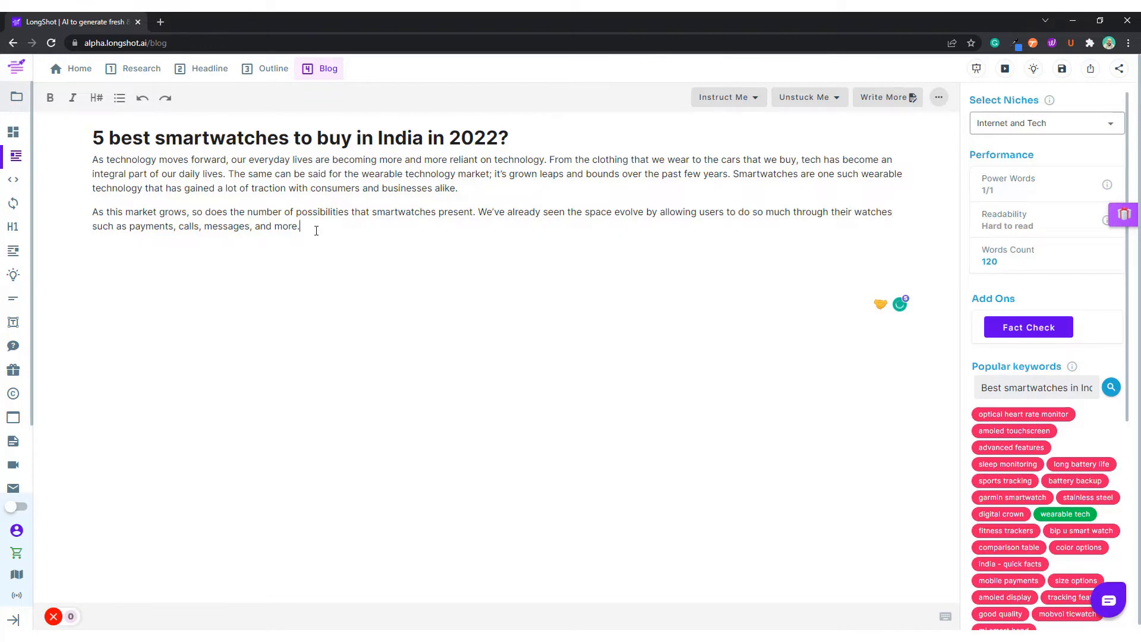
Step: Extend the intro with two more Write More runs and end it with "In this article, we'll be looking at the 5 best smartwatches to buy in India in 2022."
left_click(862, 99)
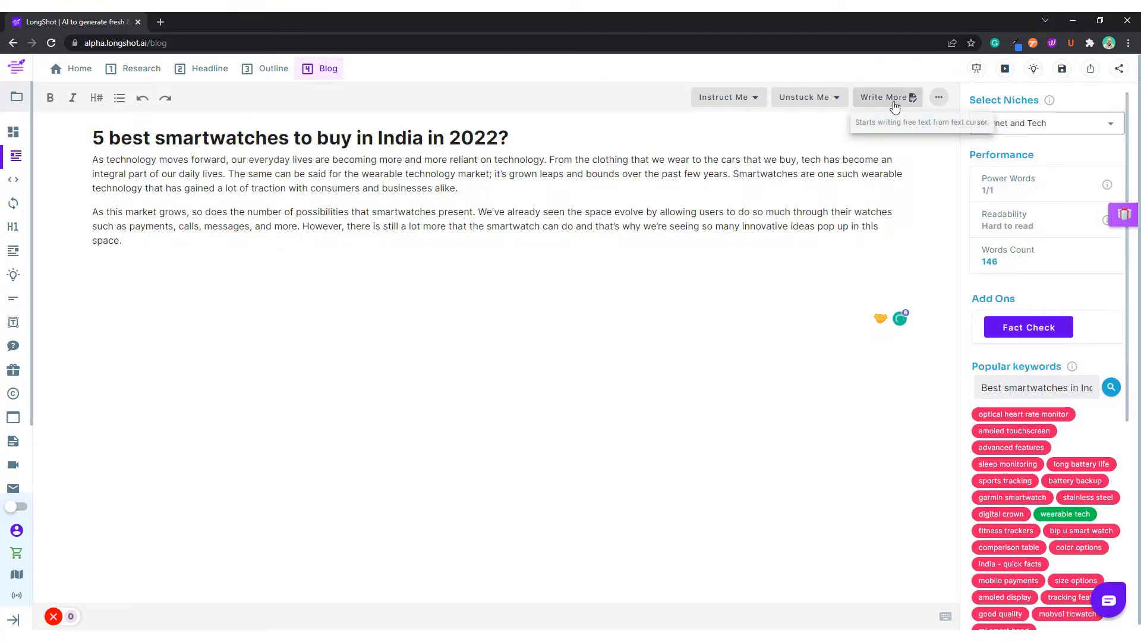
left_click(887, 105)
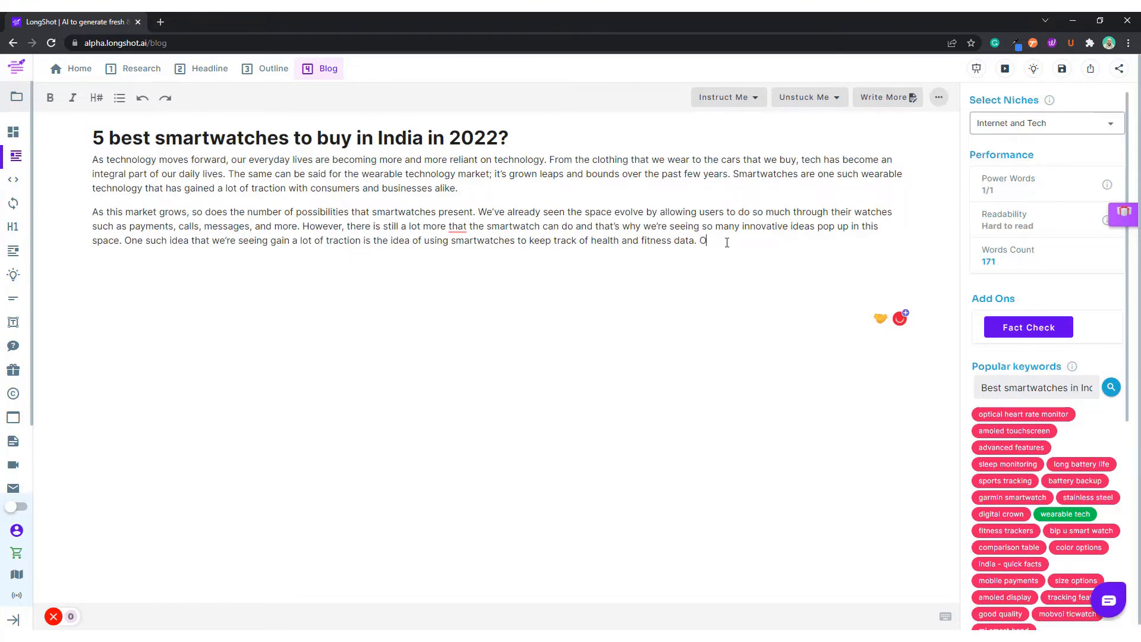
type("ness data. In this article, we'll be looking at the")
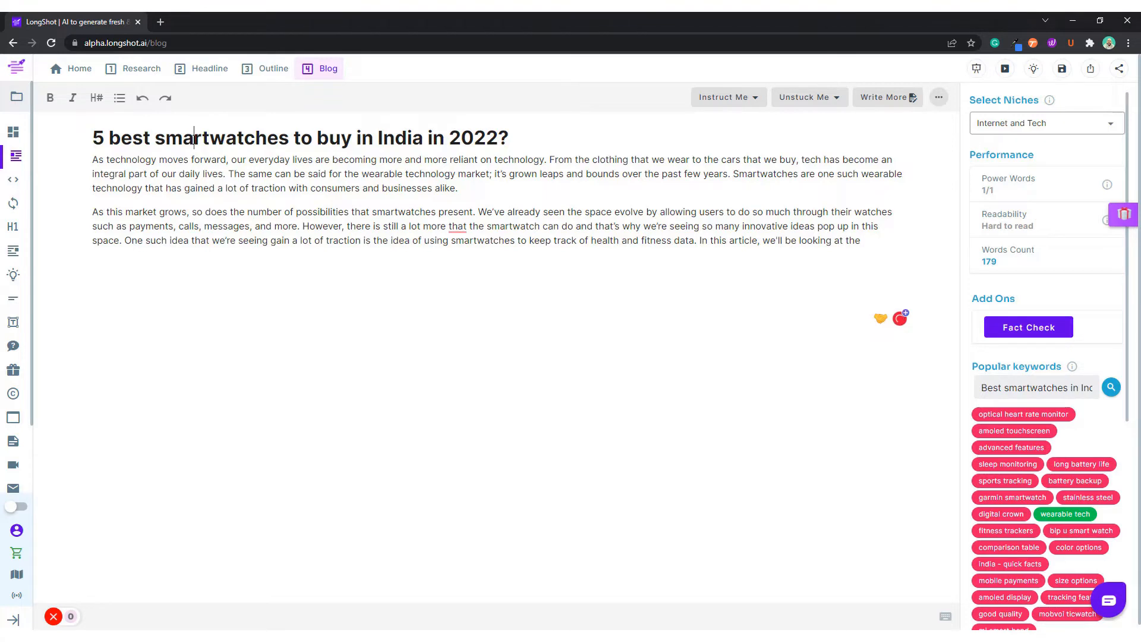
triple_click(194, 138)
key("ctrl+c")
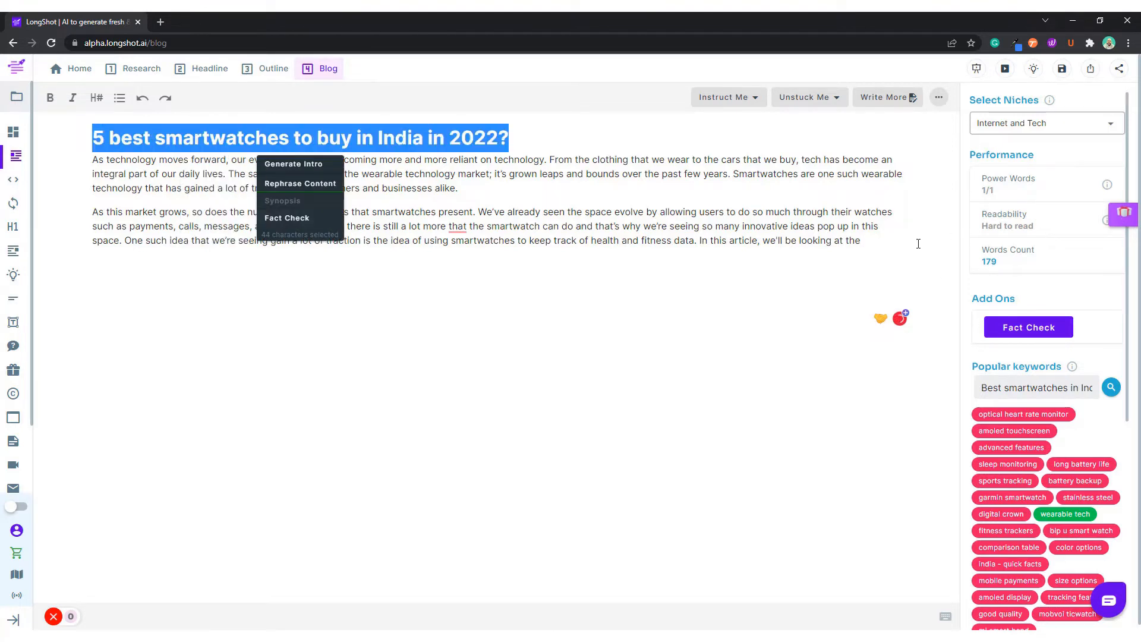
left_click(919, 244)
key("ctrl+v")
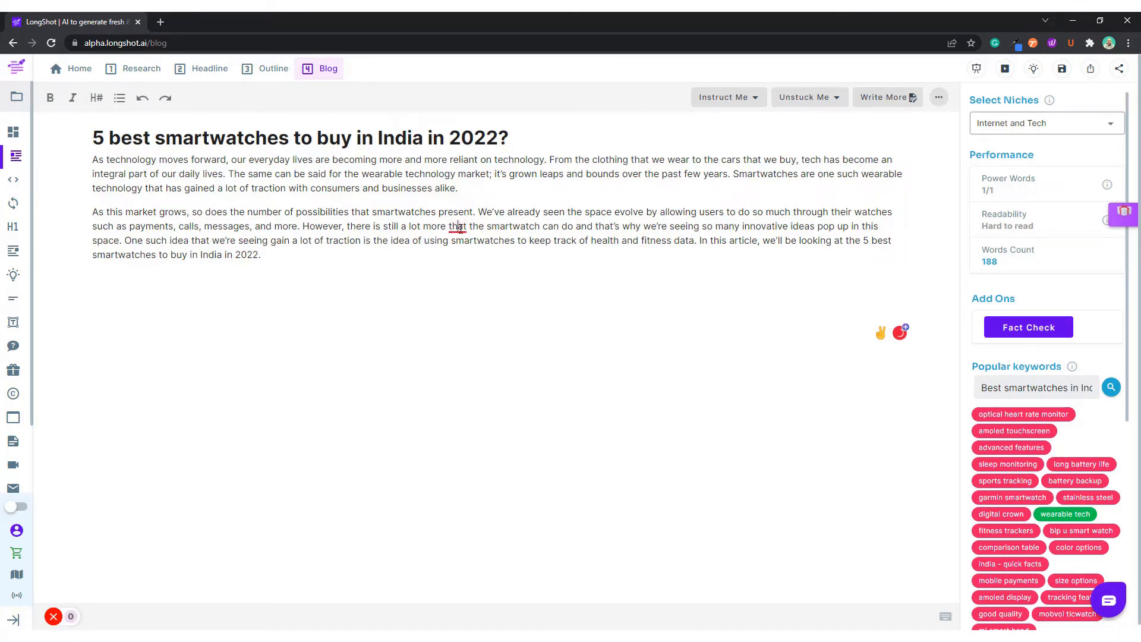
Step: Correct "that" to "than" in "a lot more that the smartwatch" and break the intro into shorter, spaced paragraphs
mouse_move(458, 227)
left_click(454, 261)
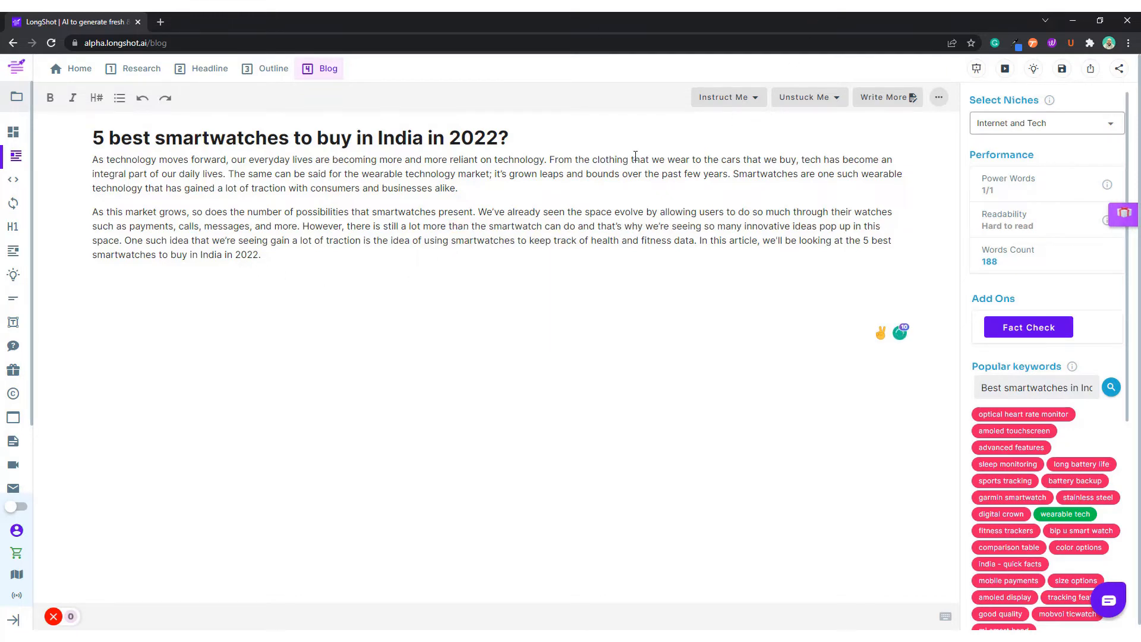
left_click(198, 216)
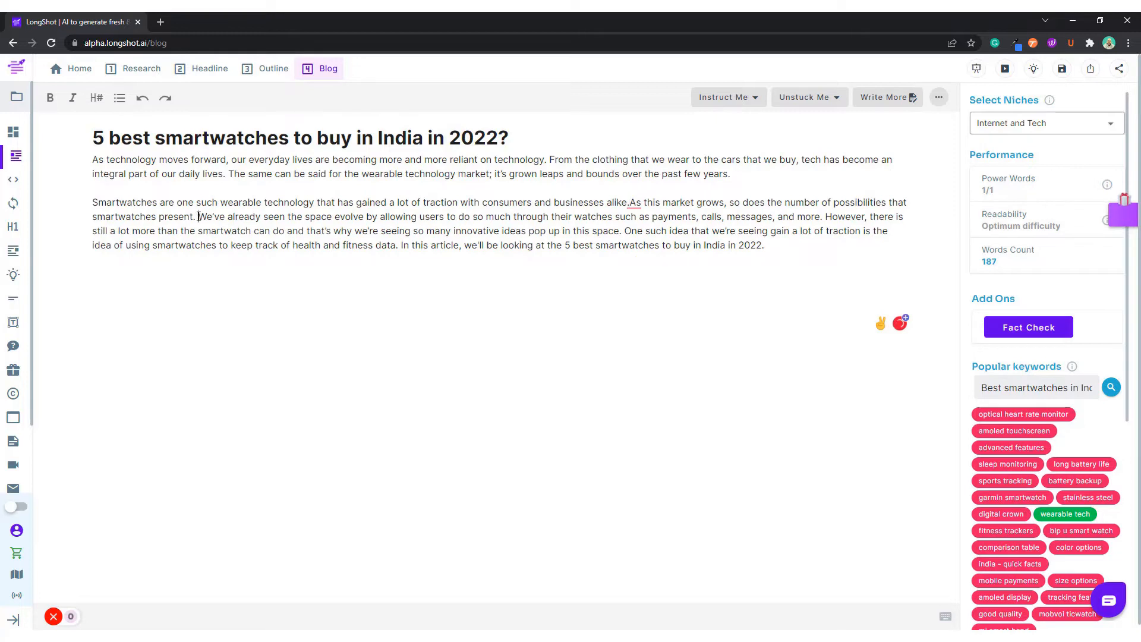
key("Return")
key("Return")
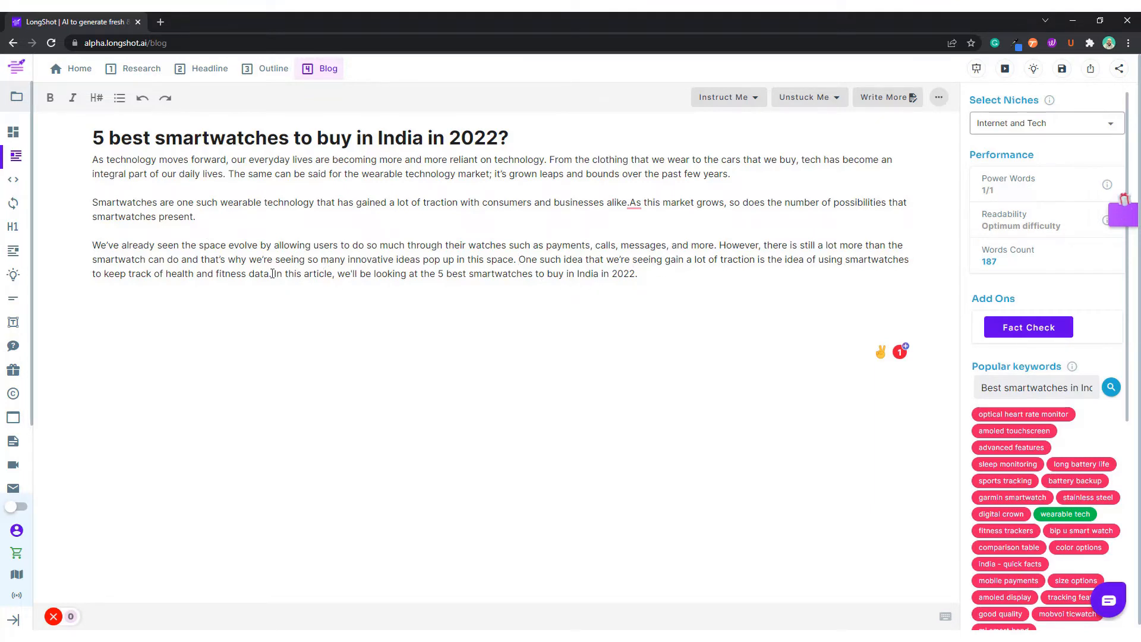
key("Return")
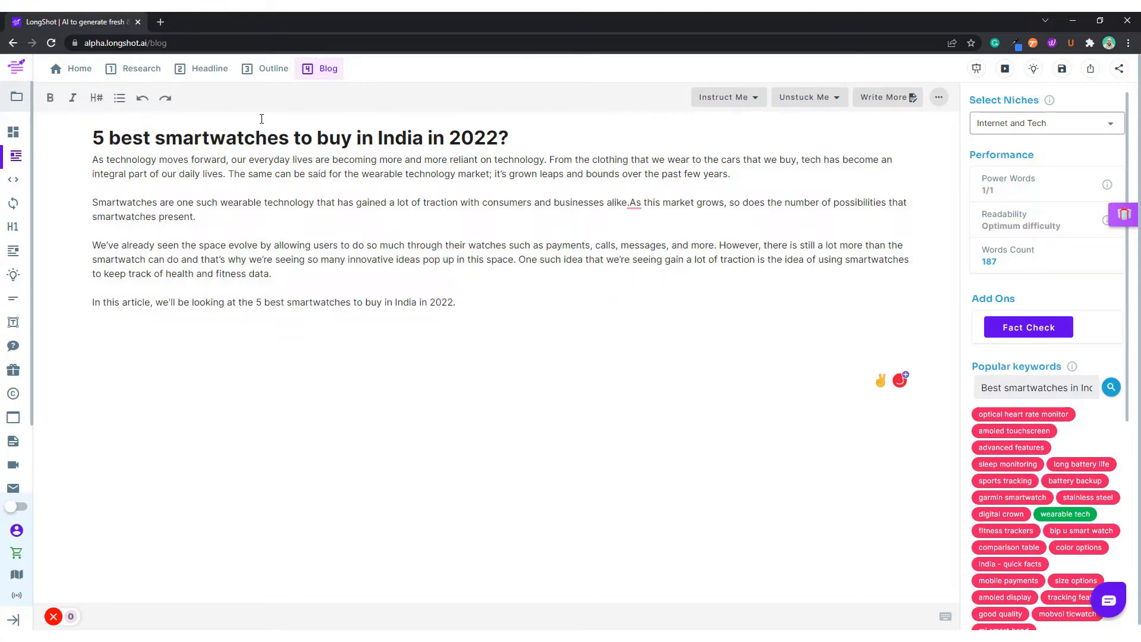
Step: Copy the blog headline to a new line below the intro and remove its question mark
triple_click(227, 133)
key("ctrl+c")
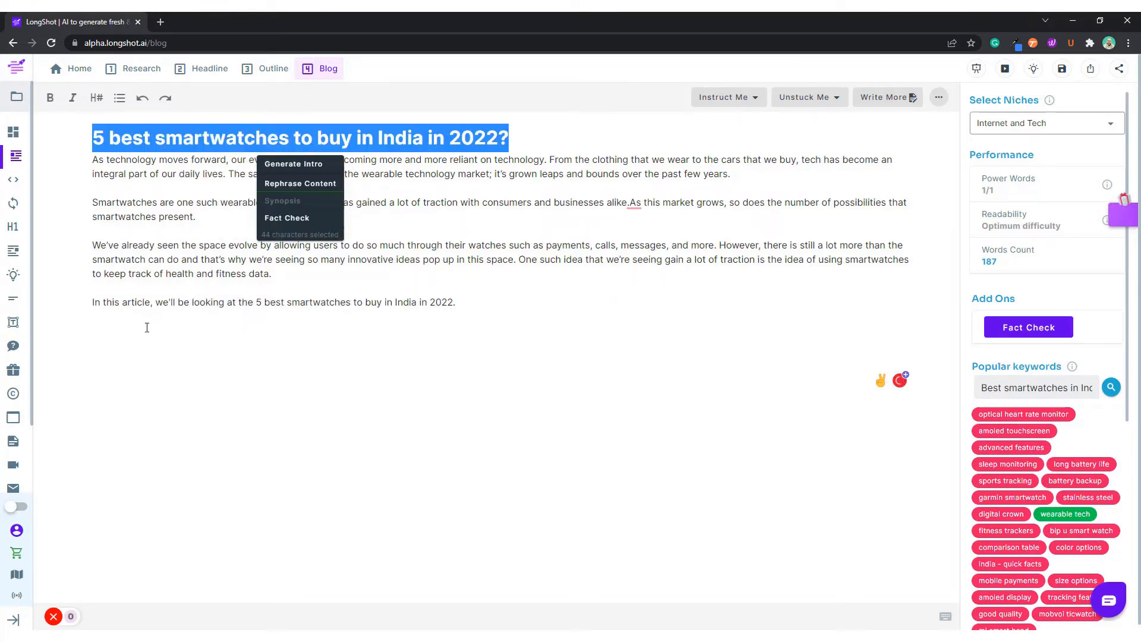
left_click(147, 328)
key("ctrl+v")
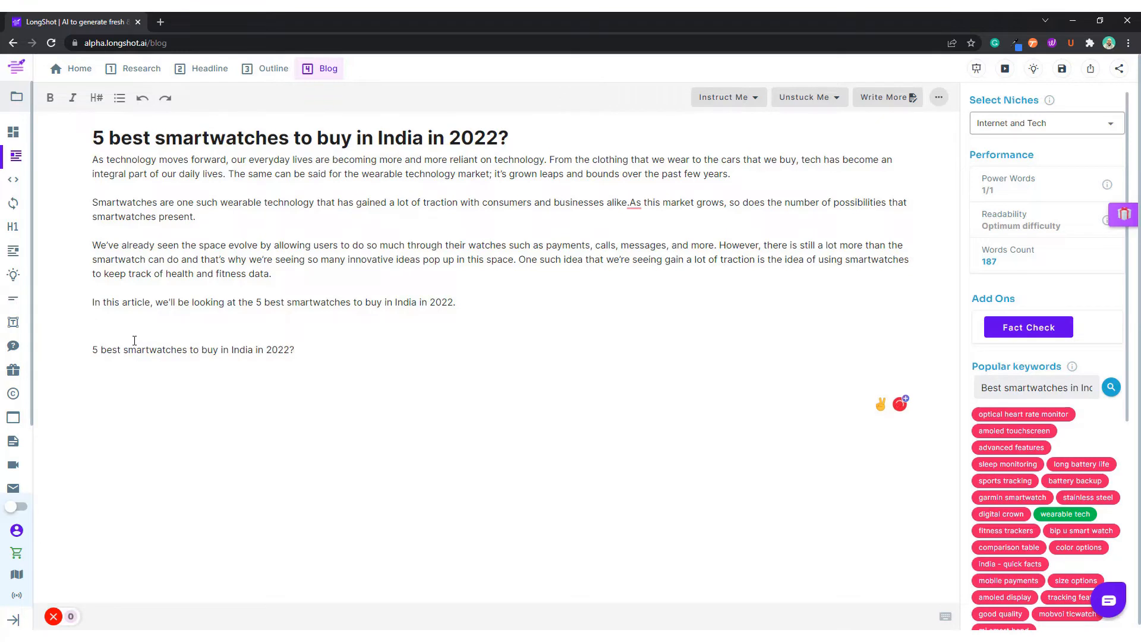
double_click(140, 352)
left_click(326, 355)
key("BackSpace")
Step: Generate a list from the "5 best smartwatches to buy in India in 2022" line below the intro
triple_click(116, 347)
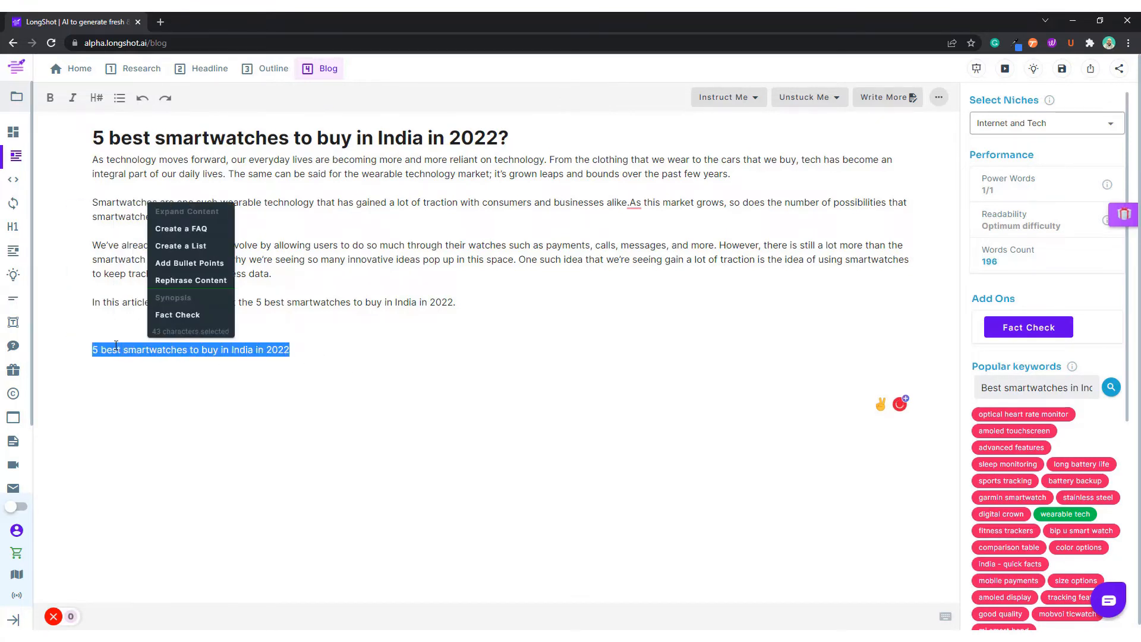
left_click(180, 246)
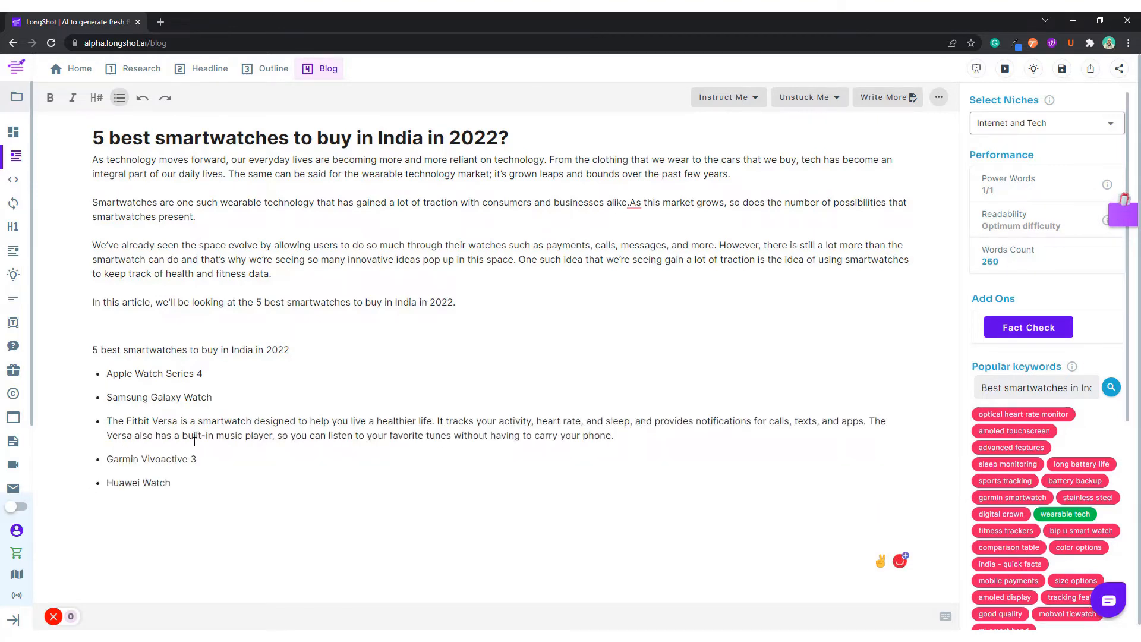
scroll(345, 450, "down", 1)
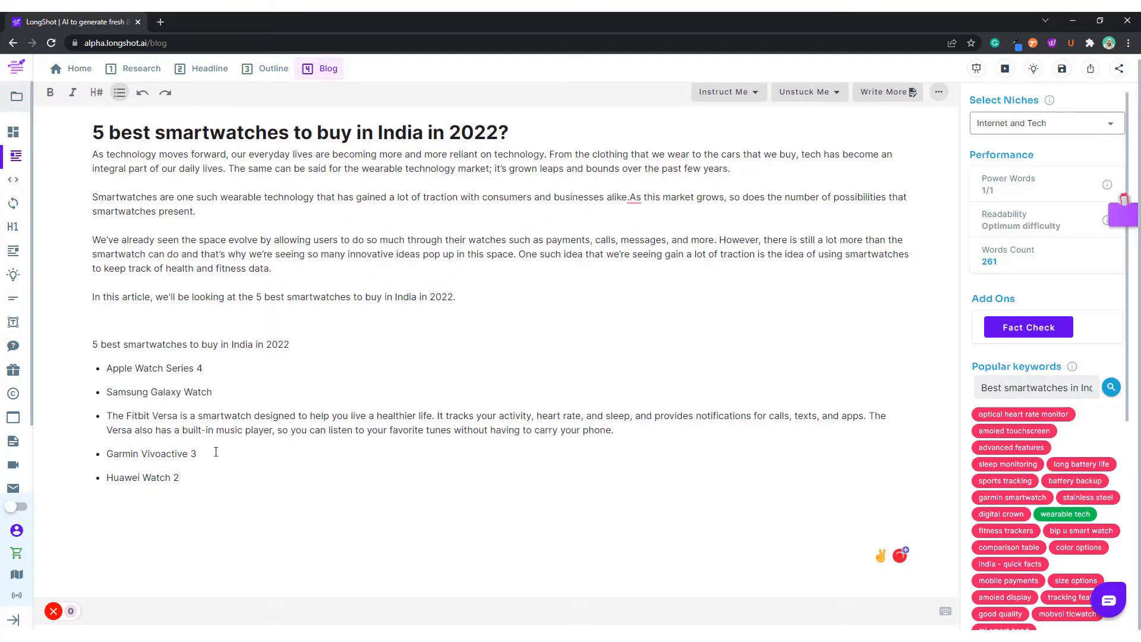
Step: Copy the "Apple Watch Series 4" list entry and delete the description following "The Fitbit Versa" in its bullet
left_click(170, 428)
left_click_drag(233, 371, 102, 370)
key("ctrl+c")
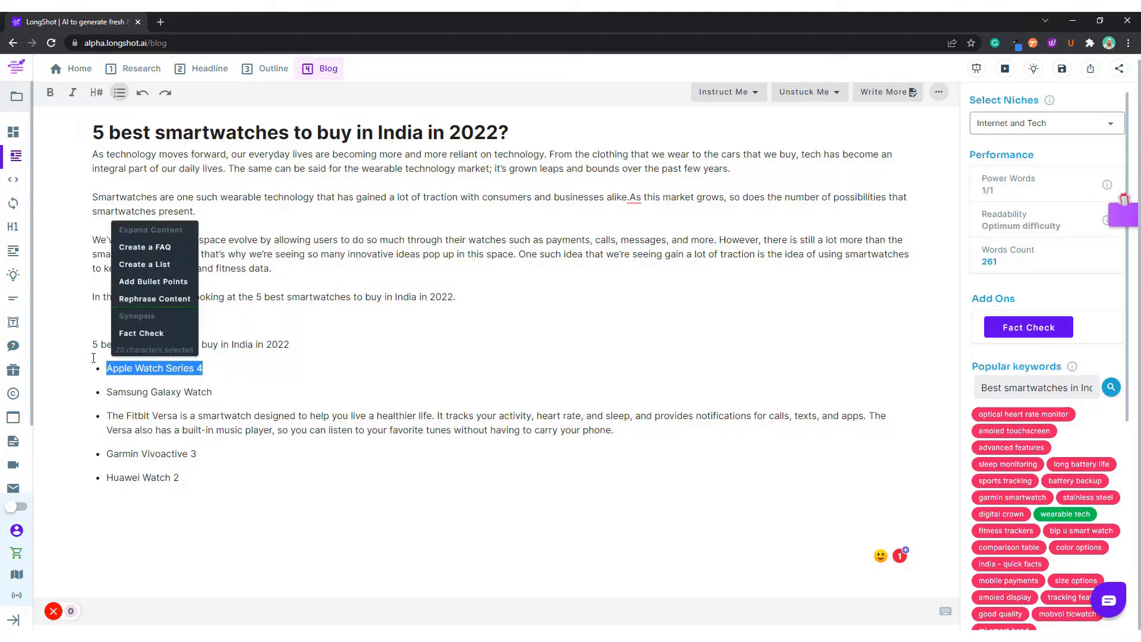
left_click(269, 449)
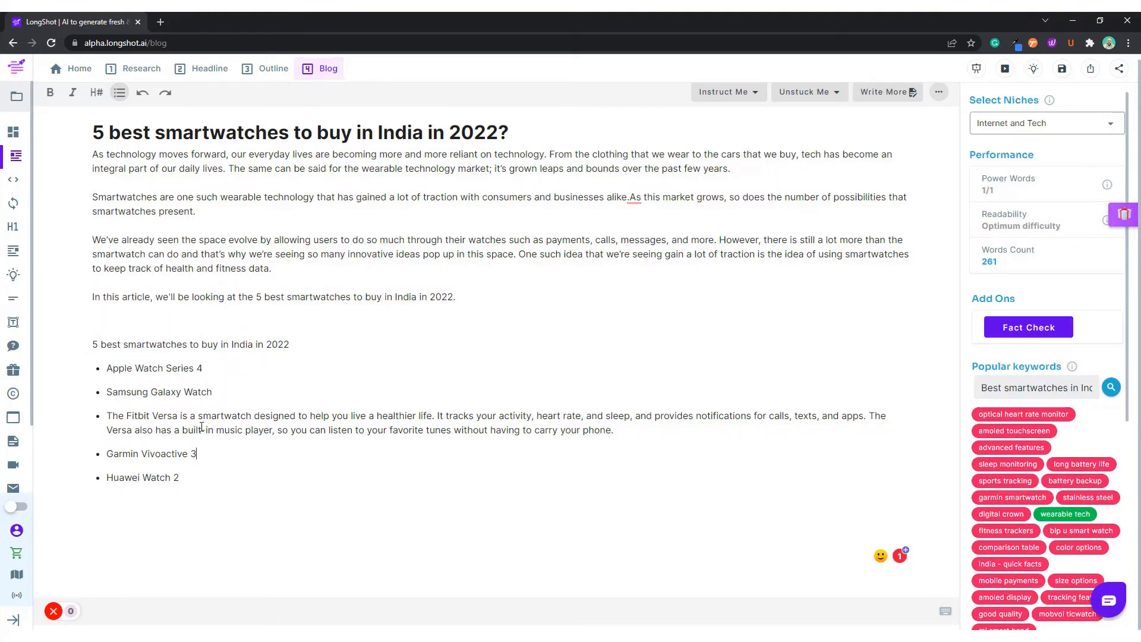
left_click_drag(182, 418, 616, 430)
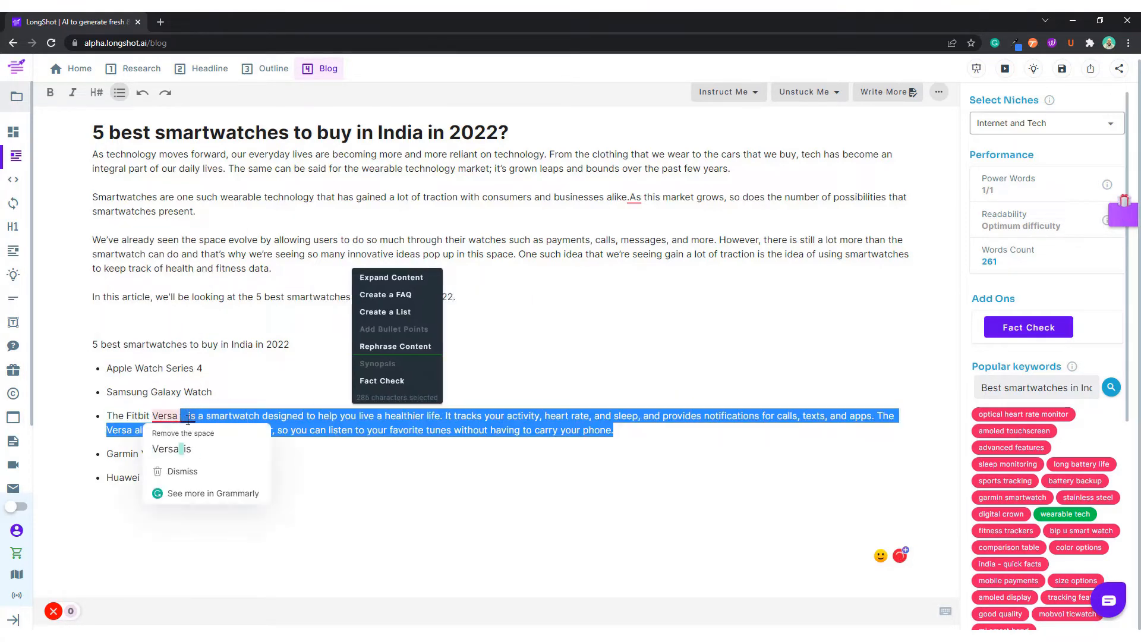
key("BackSpace")
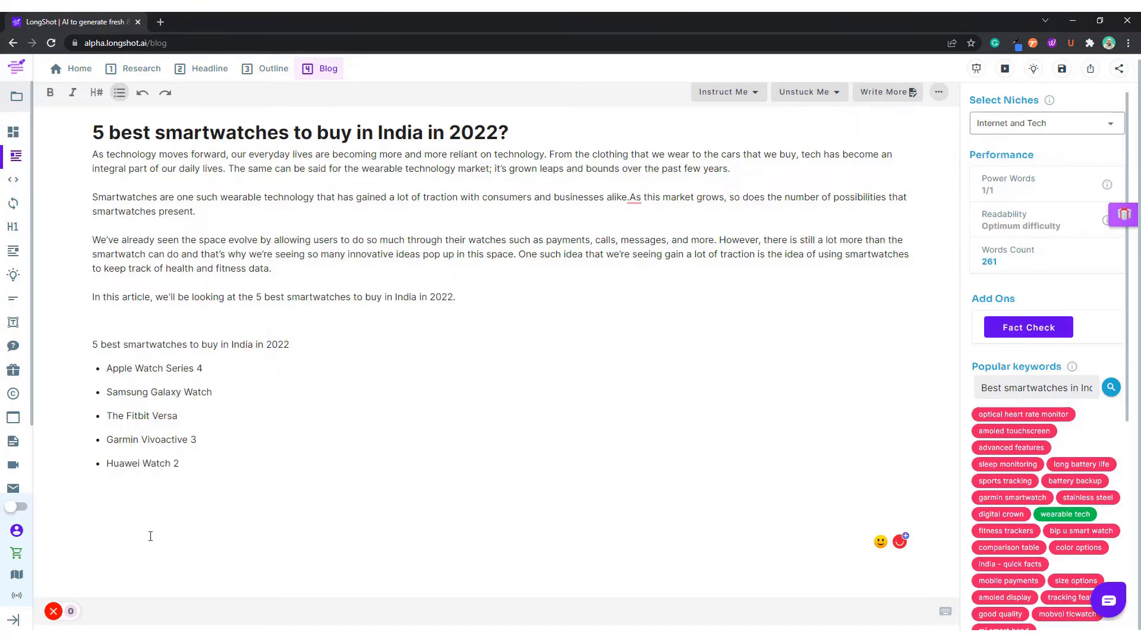
Step: Paste "Apple Watch Series 4" as a separate line below the smartwatch list and remove the surplus blank line
left_click(135, 496)
key("Return")
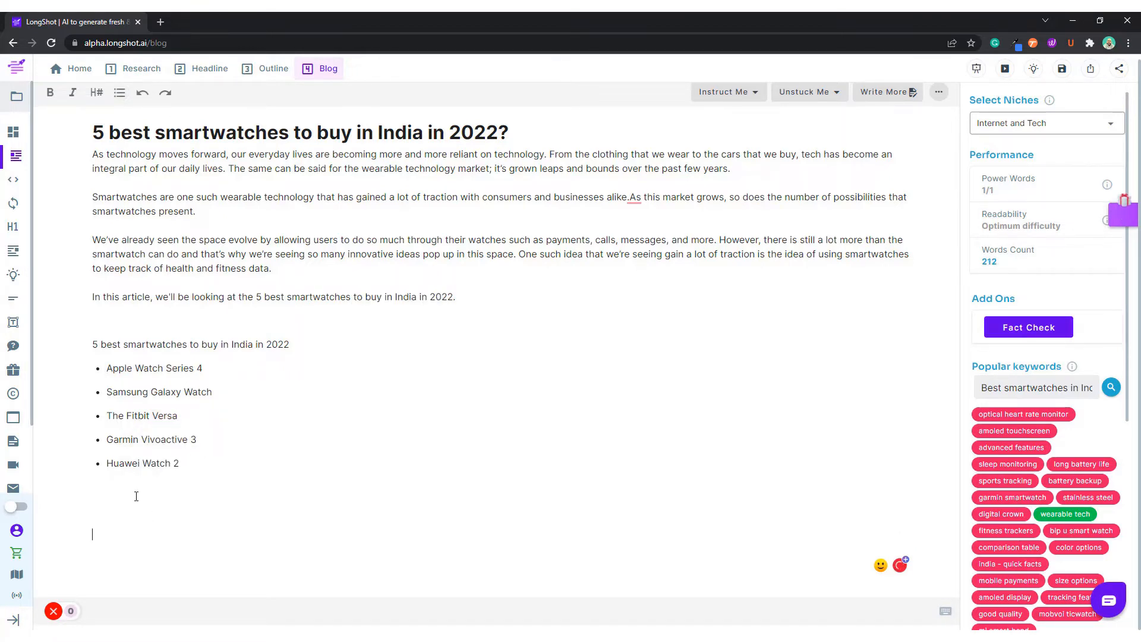
key("ctrl+v")
key("Delete")
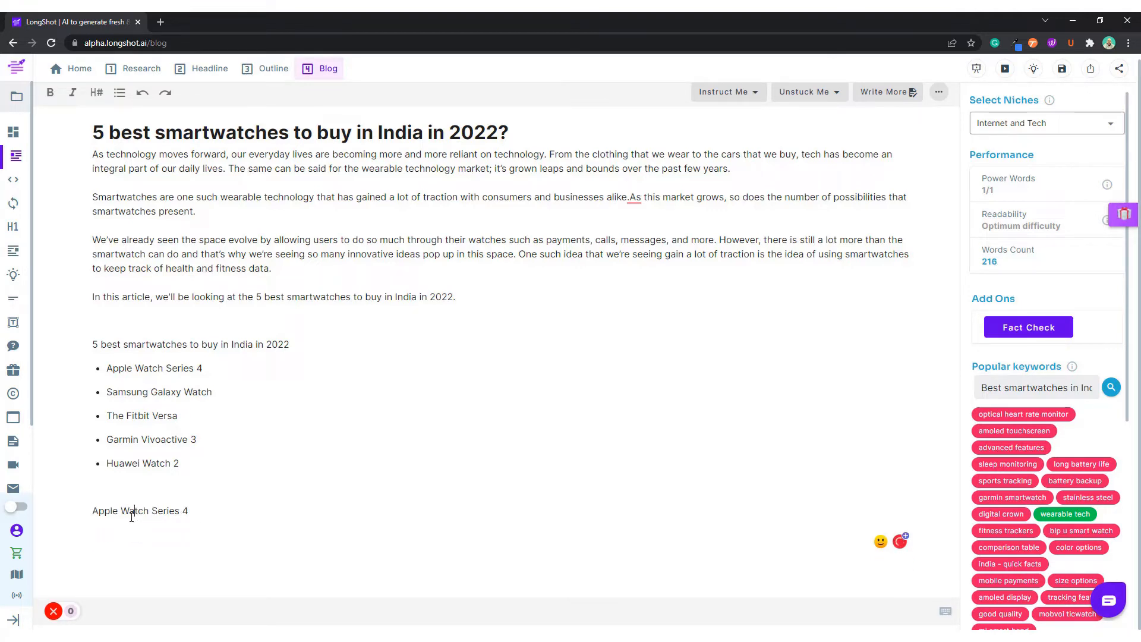
Step: Generate FAQ questions from the separate "Apple Watch Series 4" line and review them in the draft
triple_click(130, 518)
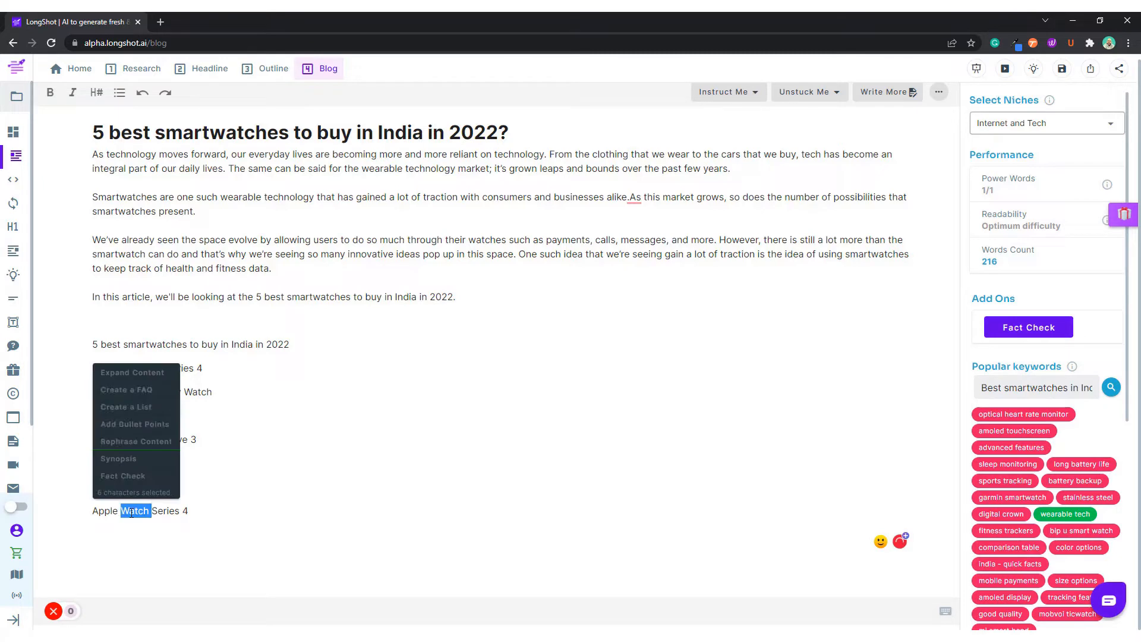
left_click(129, 391)
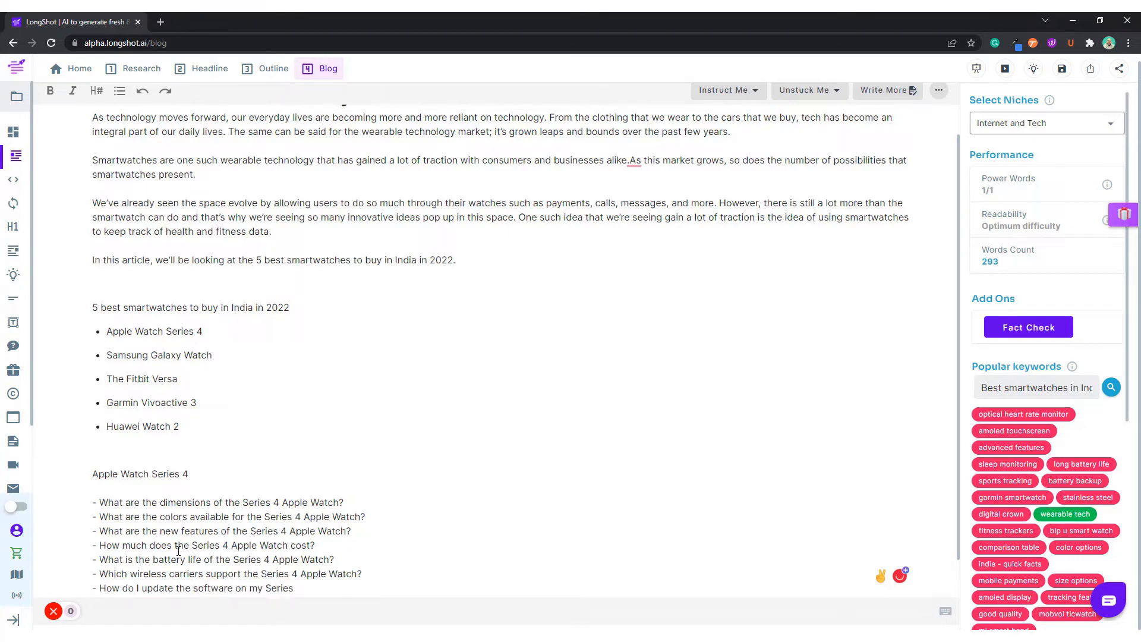
scroll(148, 288, "up", 3)
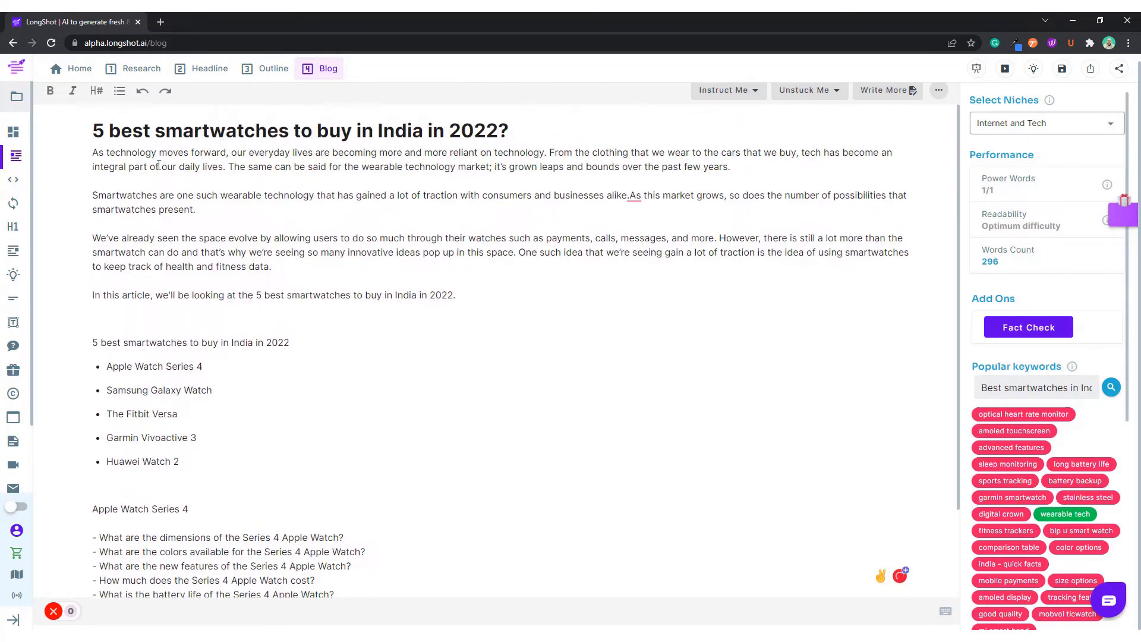
scroll(141, 402, "down", 3)
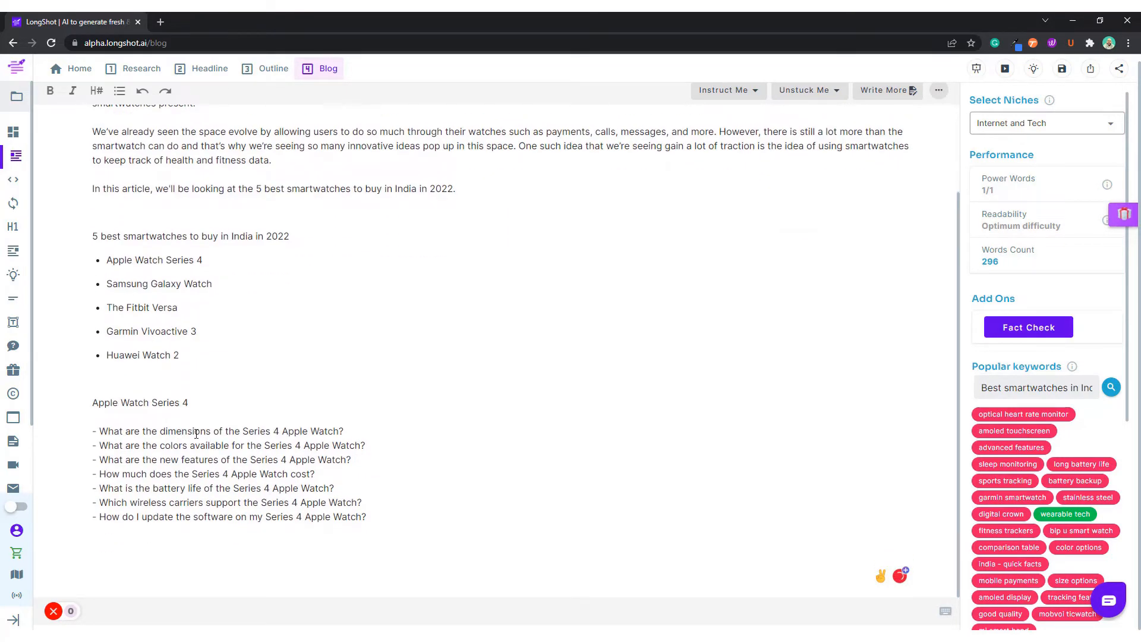
Step: Generate another set of FAQ questions from the "Apple Watch Series 4" line, join both question sets and add a blank line above them
triple_click(158, 405)
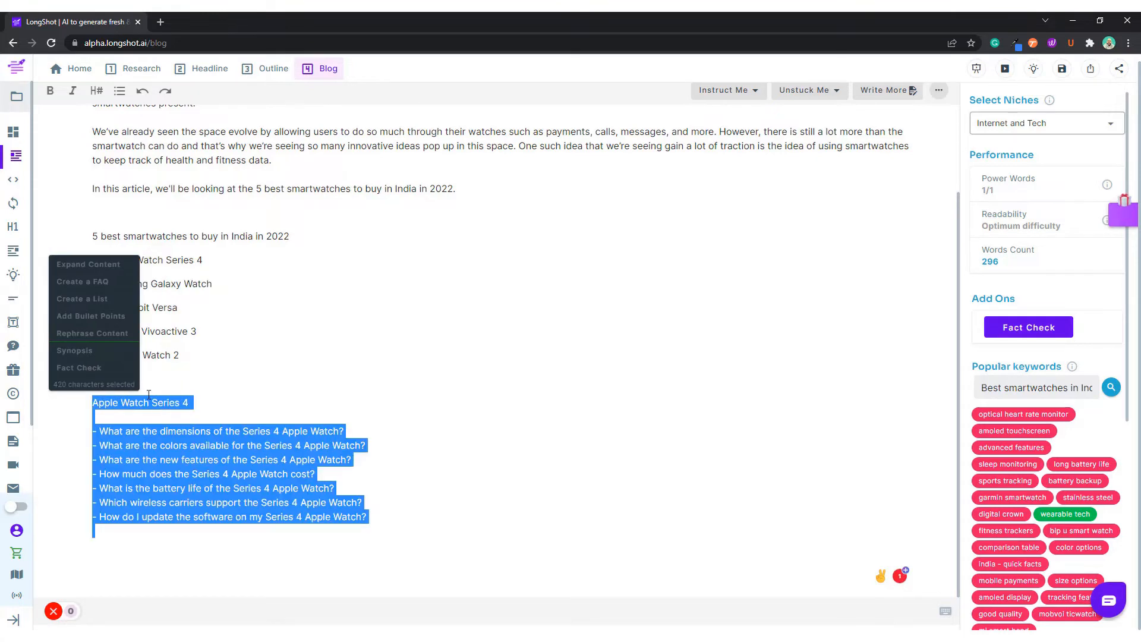
left_click(190, 405)
left_click_drag(190, 405, 93, 406)
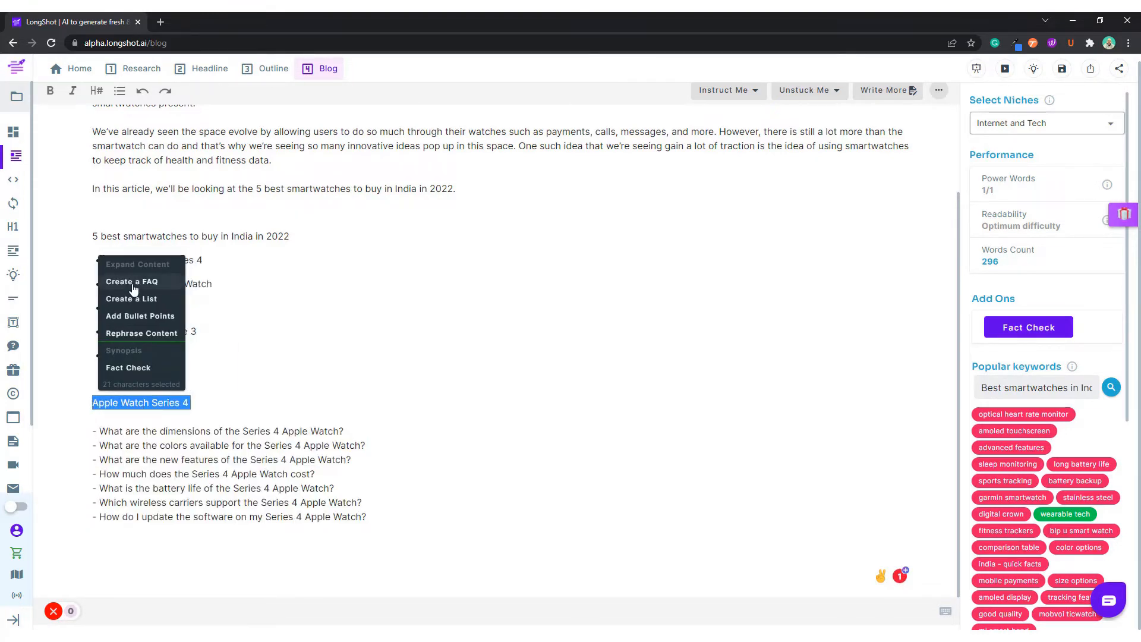
left_click(132, 282)
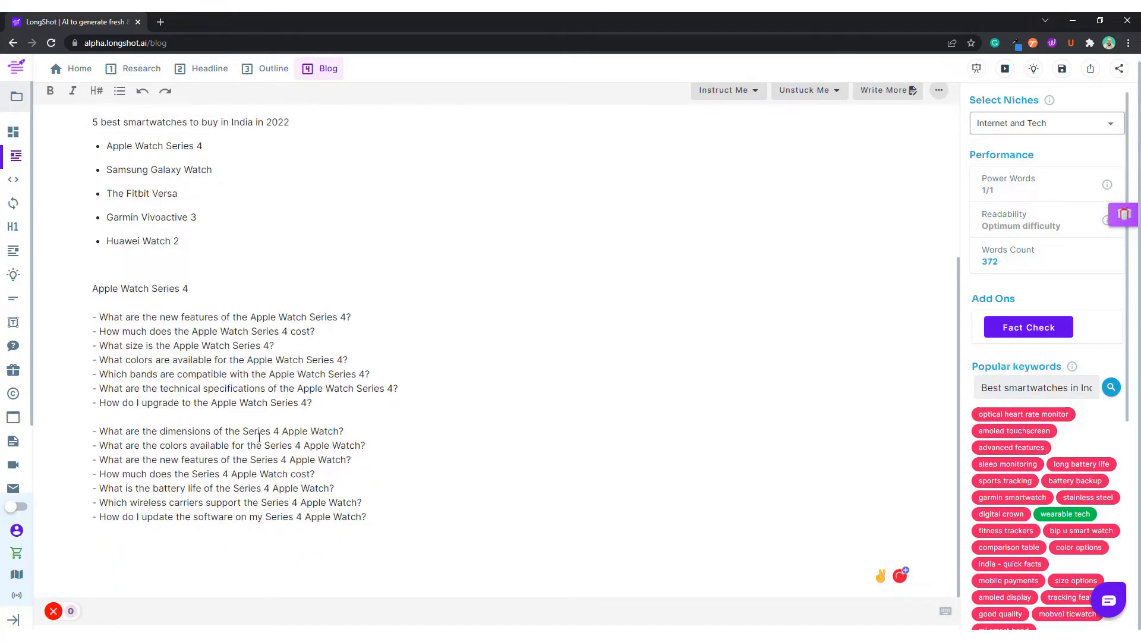
key("BackSpace")
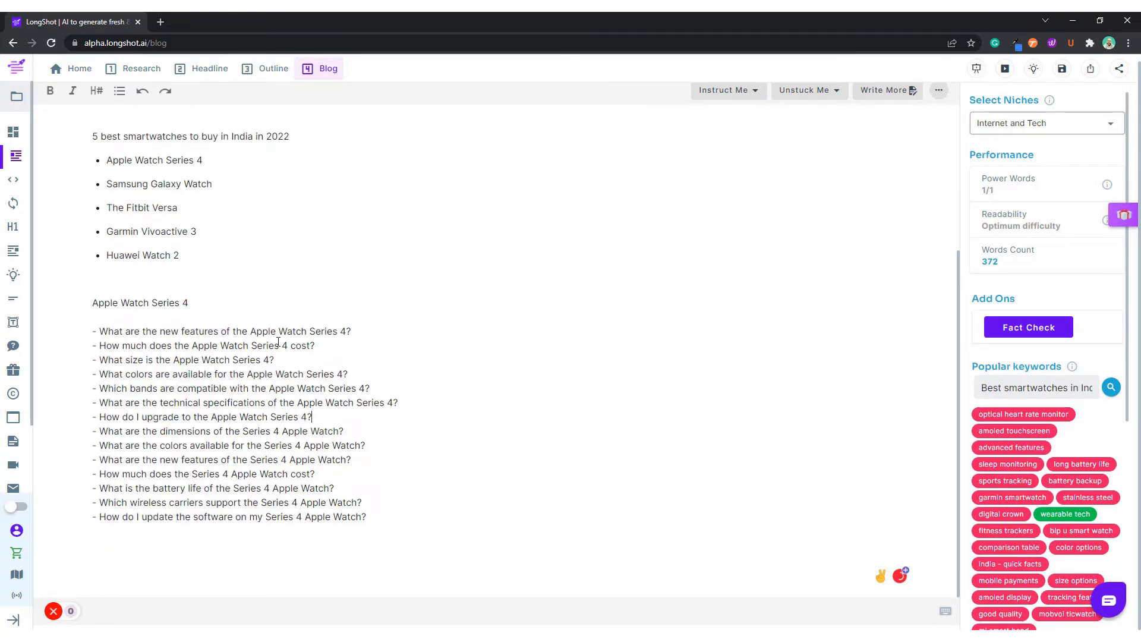
left_click(257, 307)
key("Return")
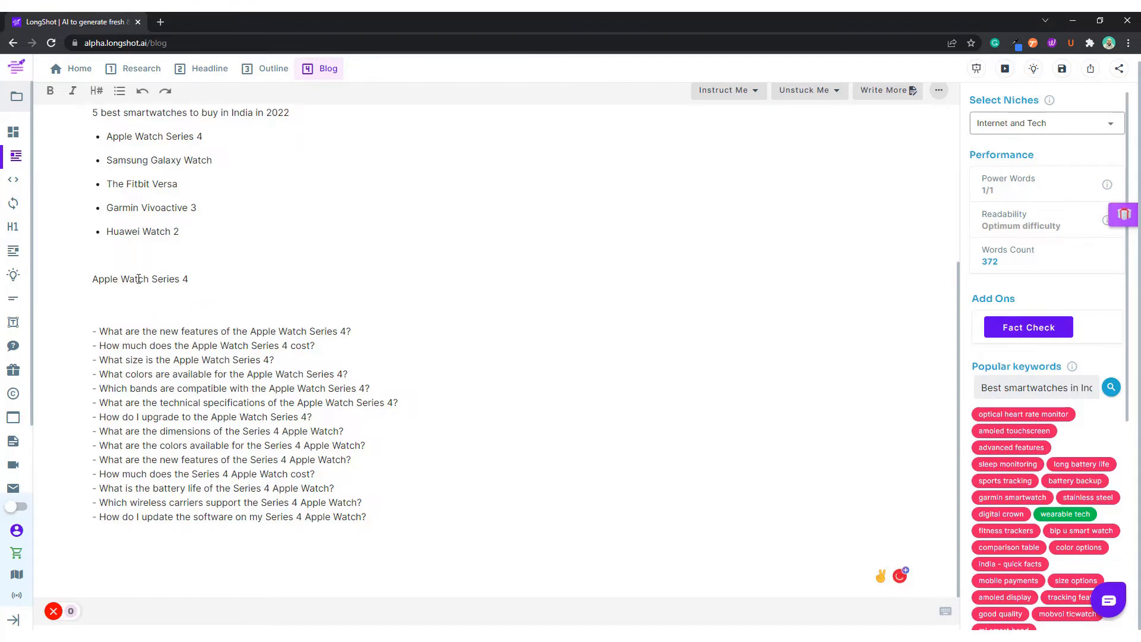
Step: Format the separate "Apple Watch Series 4" line below the smartwatch list as Heading 4
triple_click(136, 281)
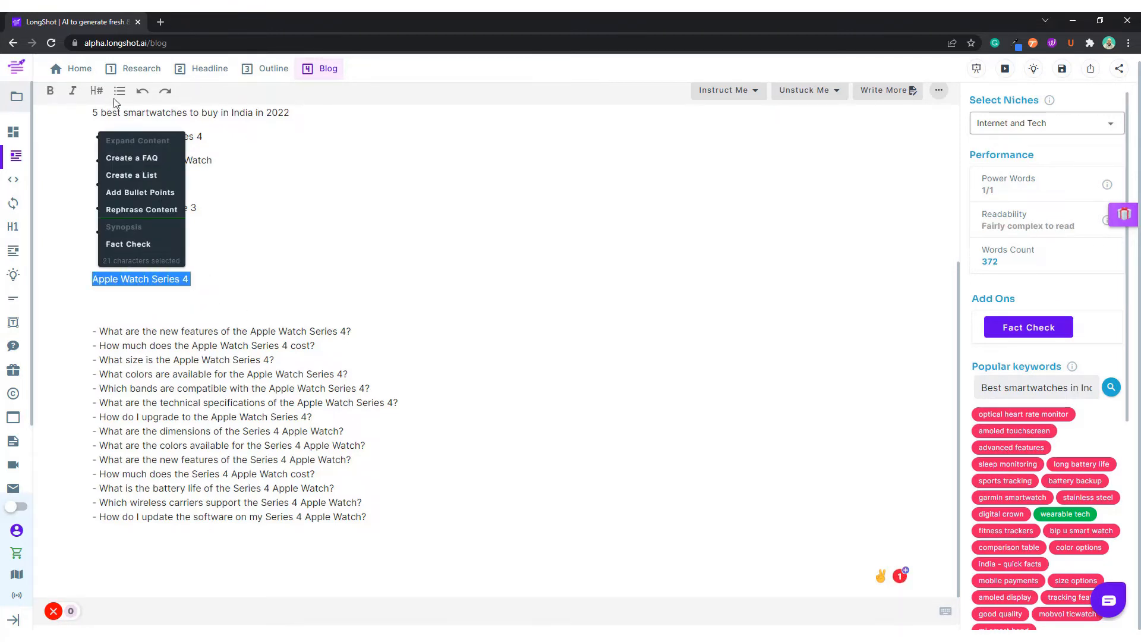
left_click(97, 90)
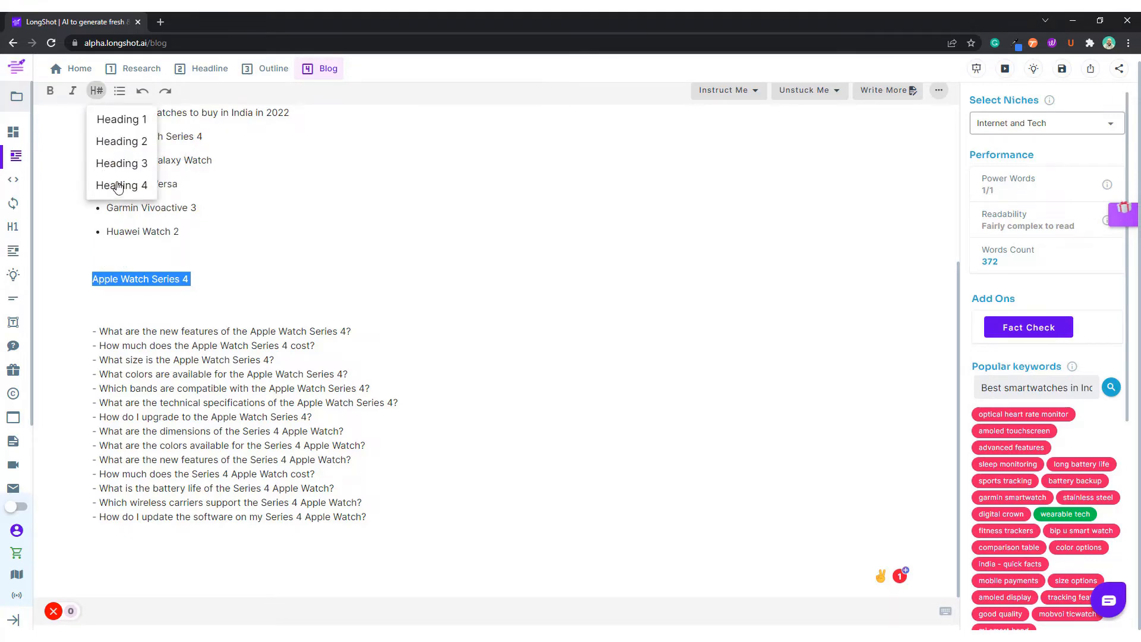
left_click(118, 186)
left_click(229, 288)
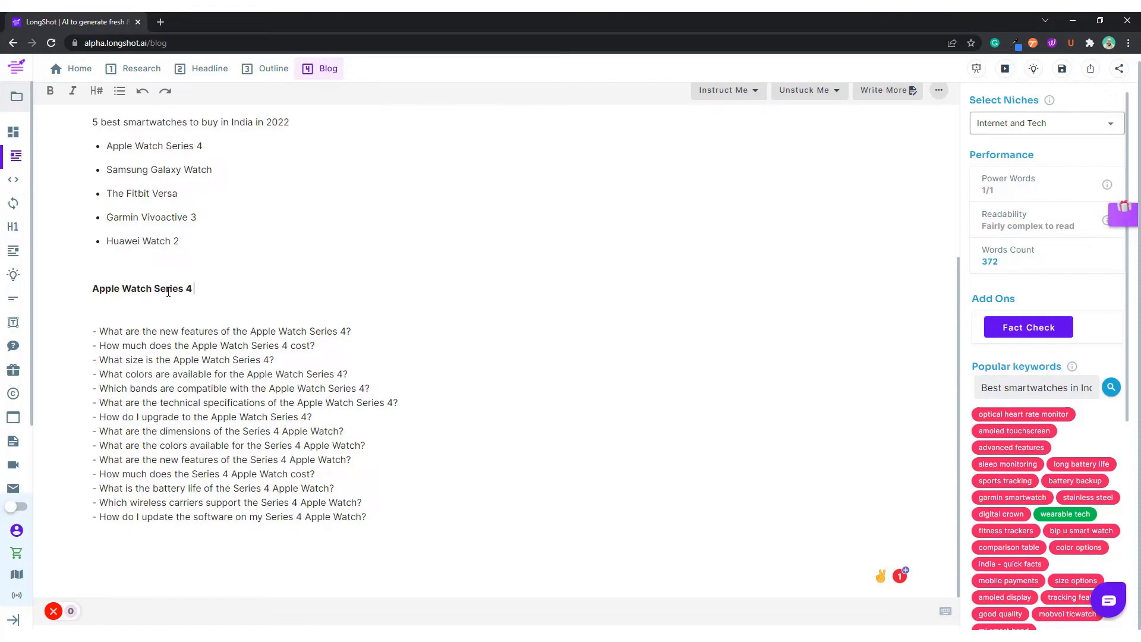
Step: Generate an intro for the "Apple Watch Series 4" heading without entering any concepts
triple_click(168, 291)
key("ctrl+c")
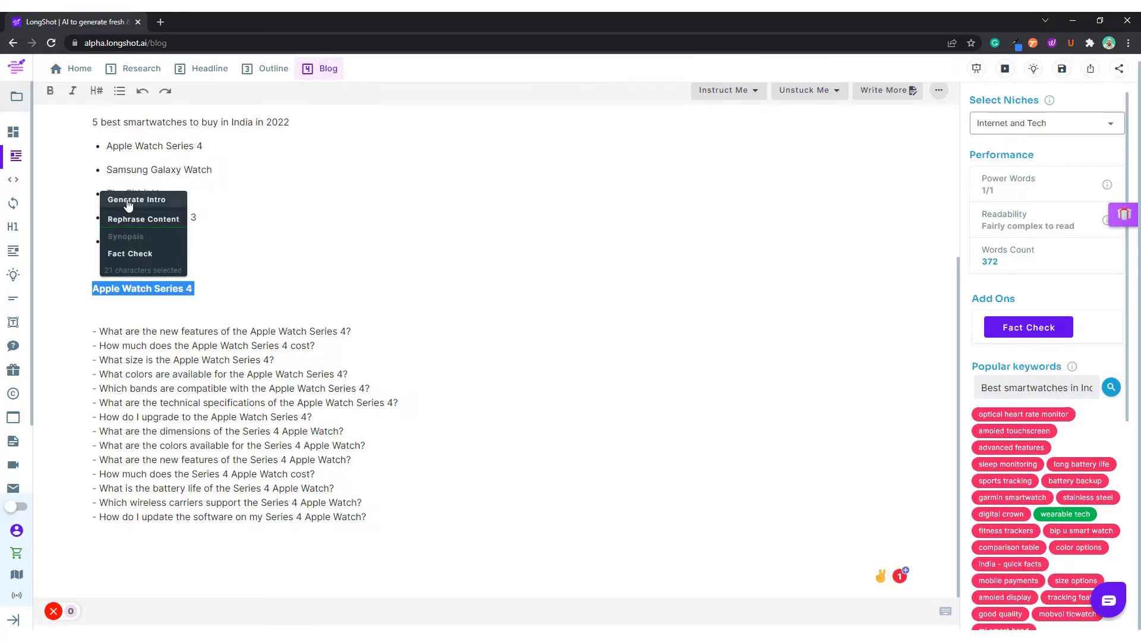
left_click(128, 202)
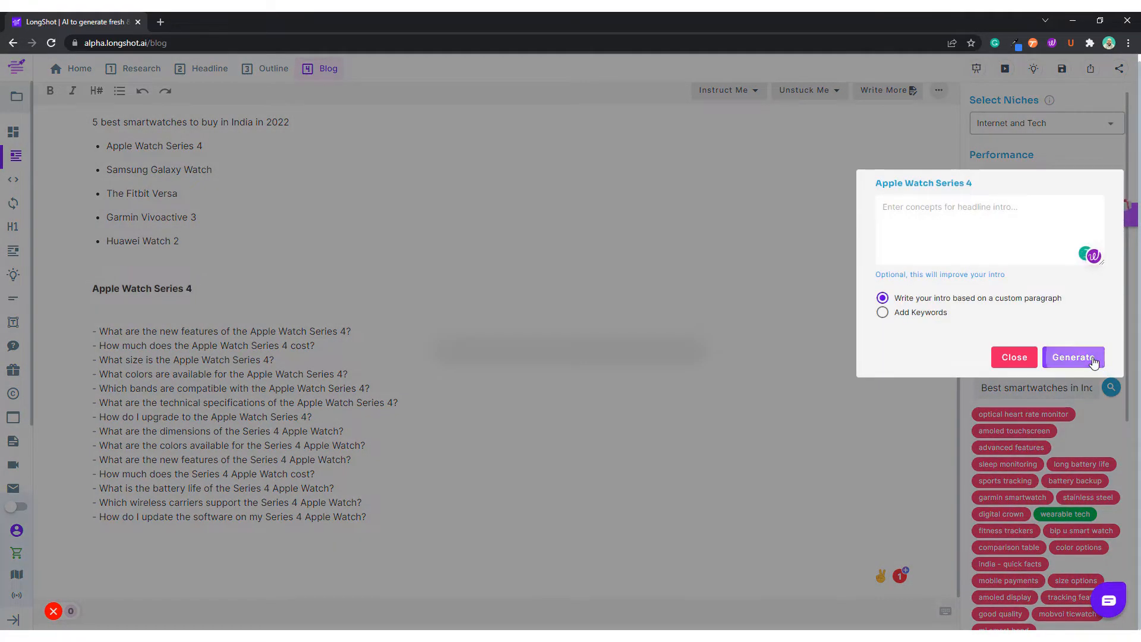
left_click(1094, 360)
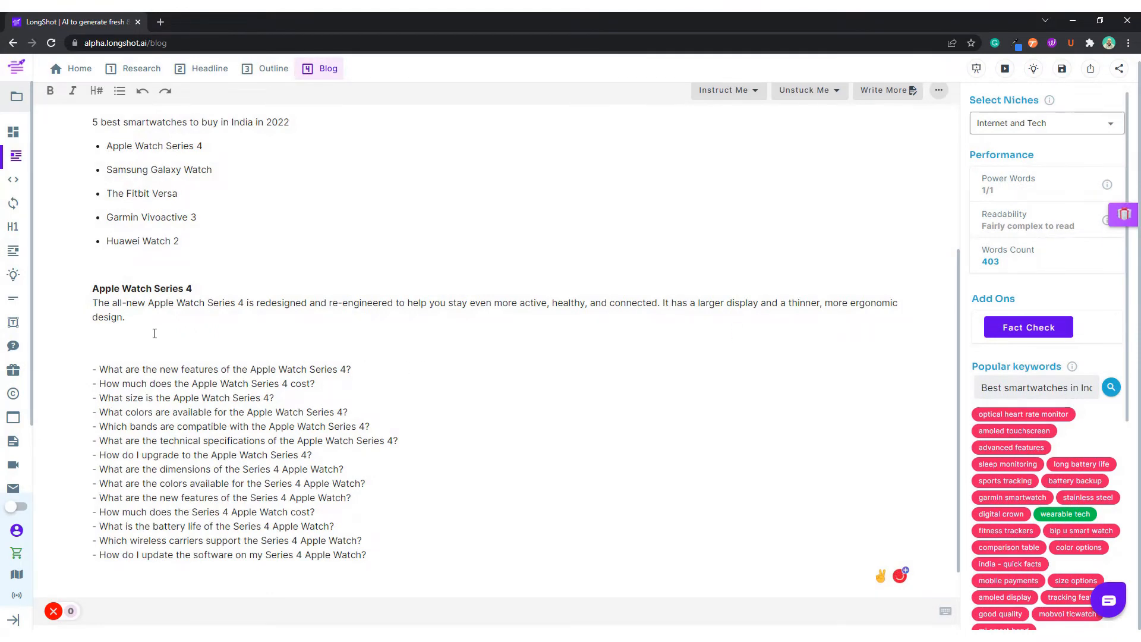
Step: Extend the Apple Watch Series 4 intro with more AI-written text and merge the added sentence into the same paragraph
left_click(884, 90)
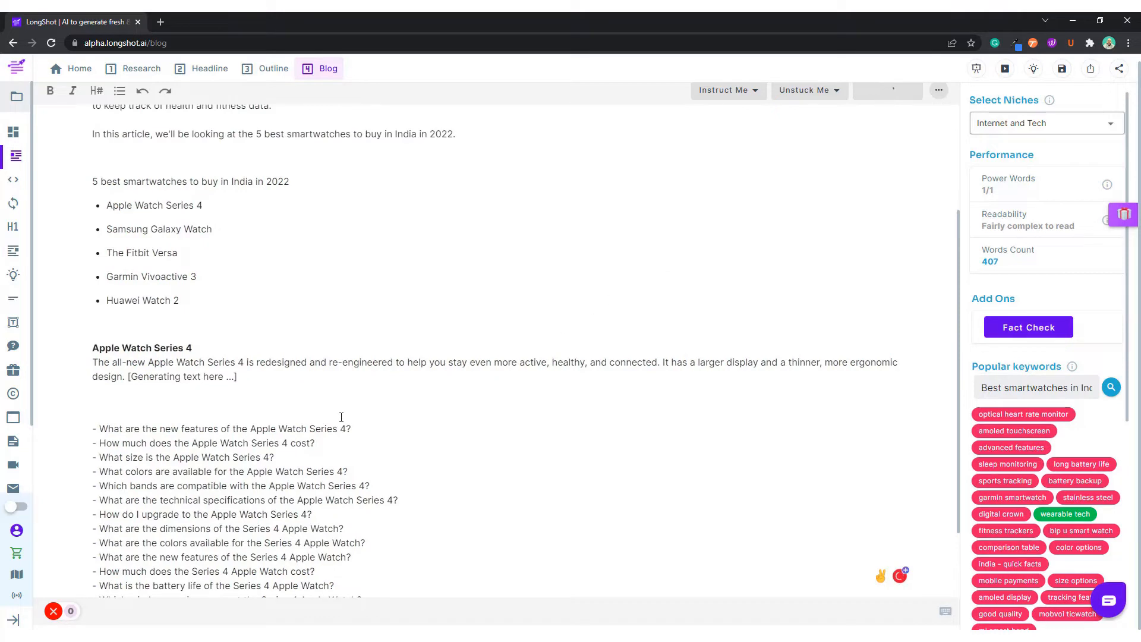
scroll(393, 390, "down", 1)
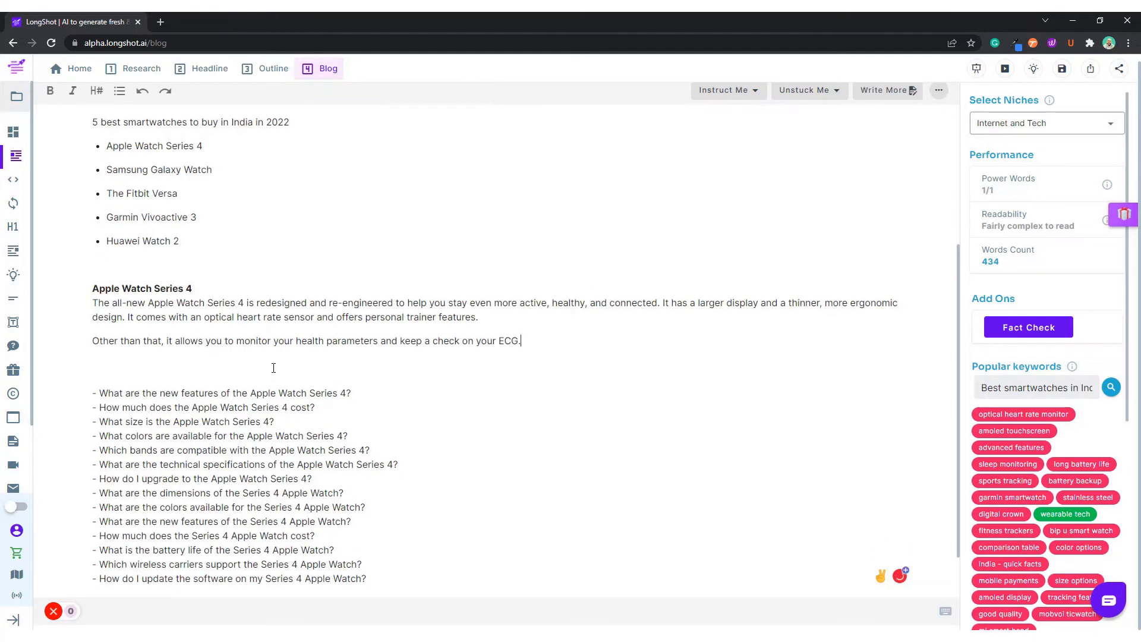
left_click(548, 317)
key("Delete")
key("Delete")
key("ctrl+z")
key("Delete")
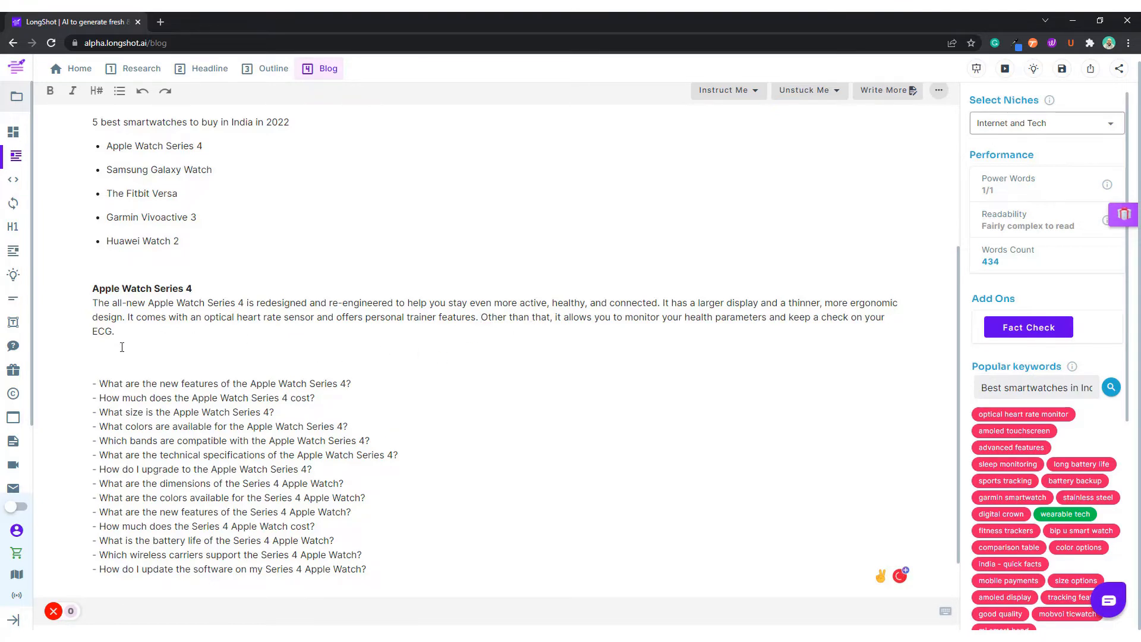
Step: Remove the blank lines above the FAQ questions and separate "What are the new features of the Apple Watch Series 4?" without its dash
left_click(179, 366)
key("Delete")
key("Delete")
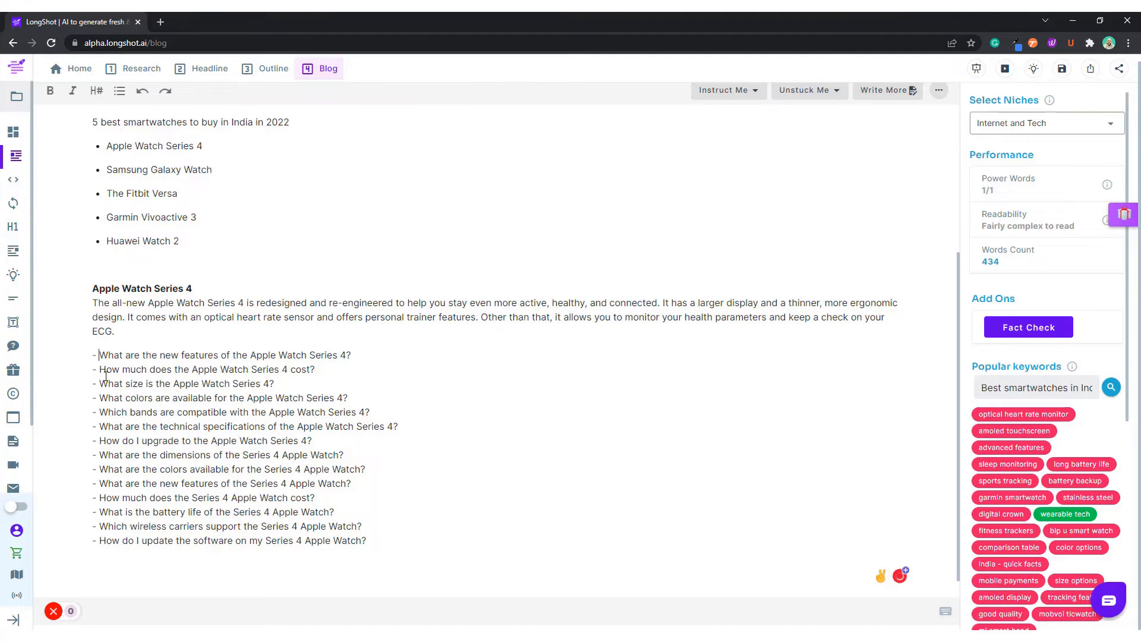
key("Delete")
key("Delete")
key("Return")
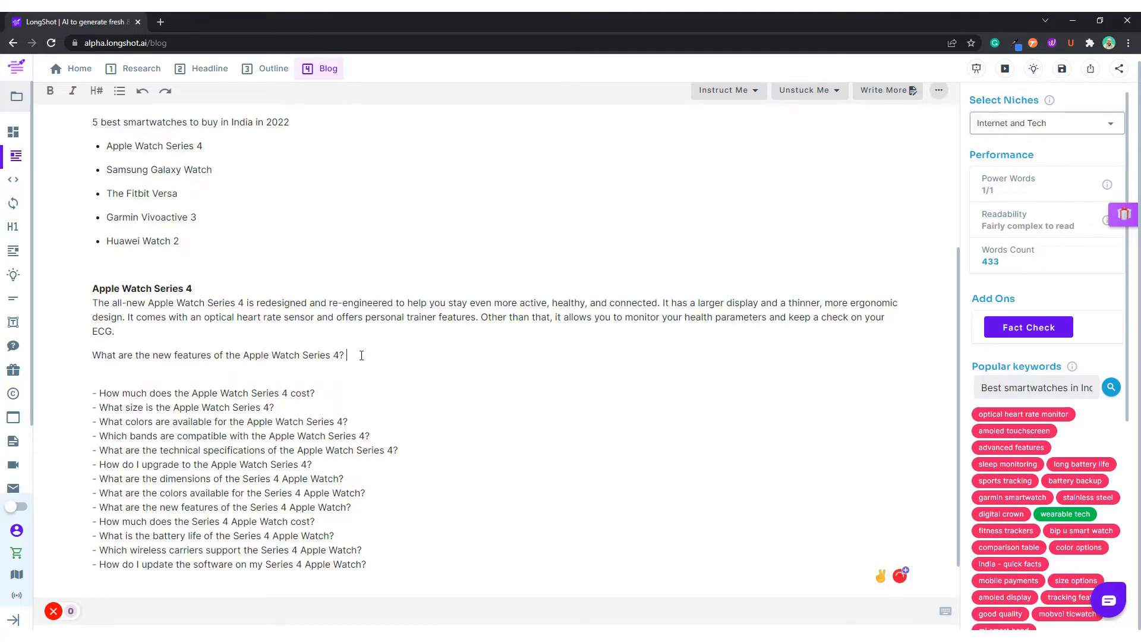
Step: Generate an AI answer after the new features question and extend it with a second pass
left_click(884, 91)
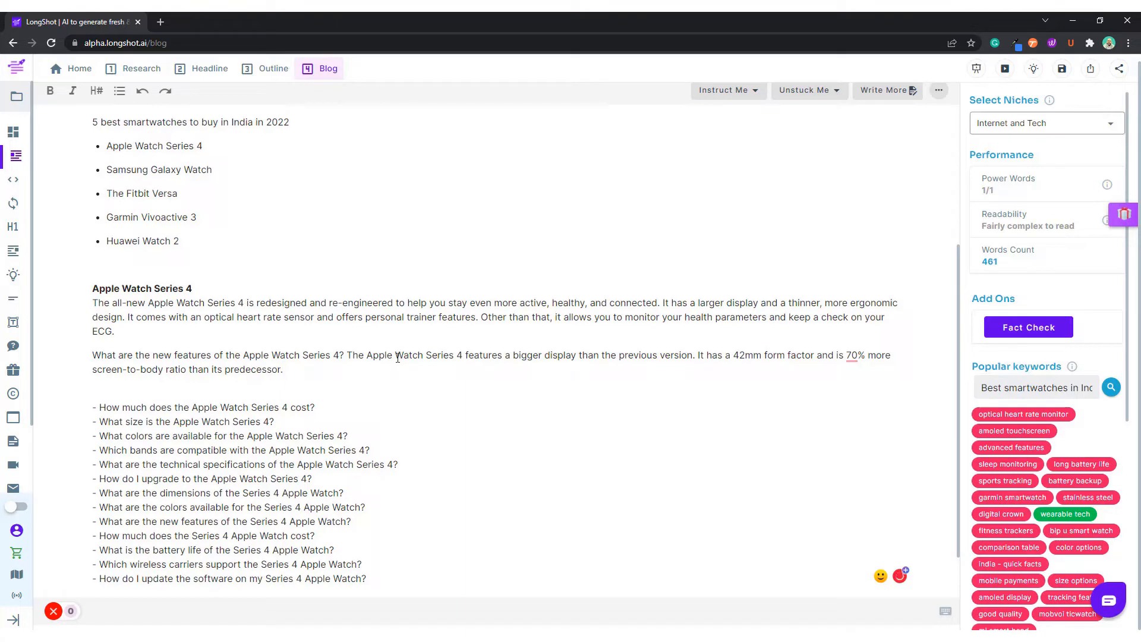
mouse_move(854, 359)
left_click(872, 93)
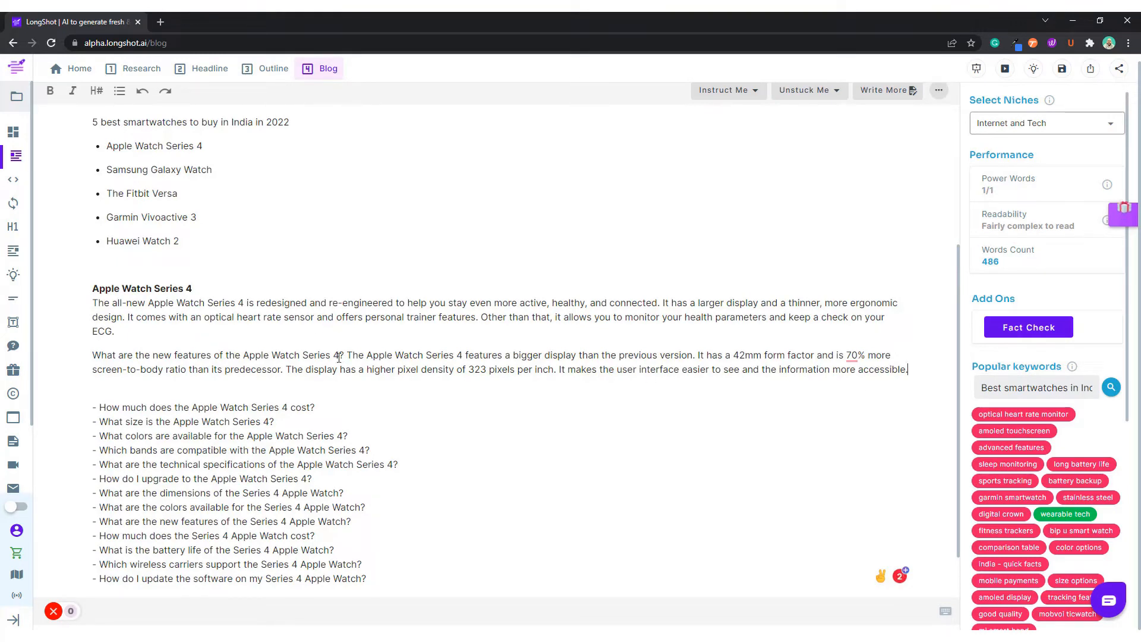
Step: Reduce the new features question to the label "New features:" in front of its answer
left_click_drag(347, 355, 92, 355)
key("BackSpace")
key("BackSpace")
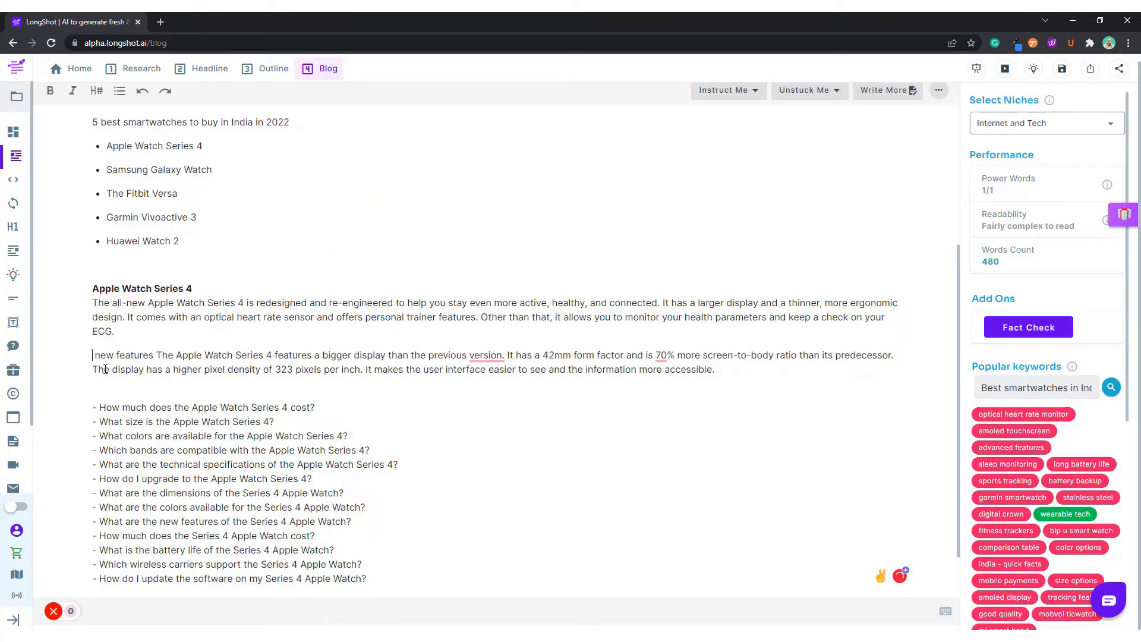
key("Delete")
key("Delete")
type("N")
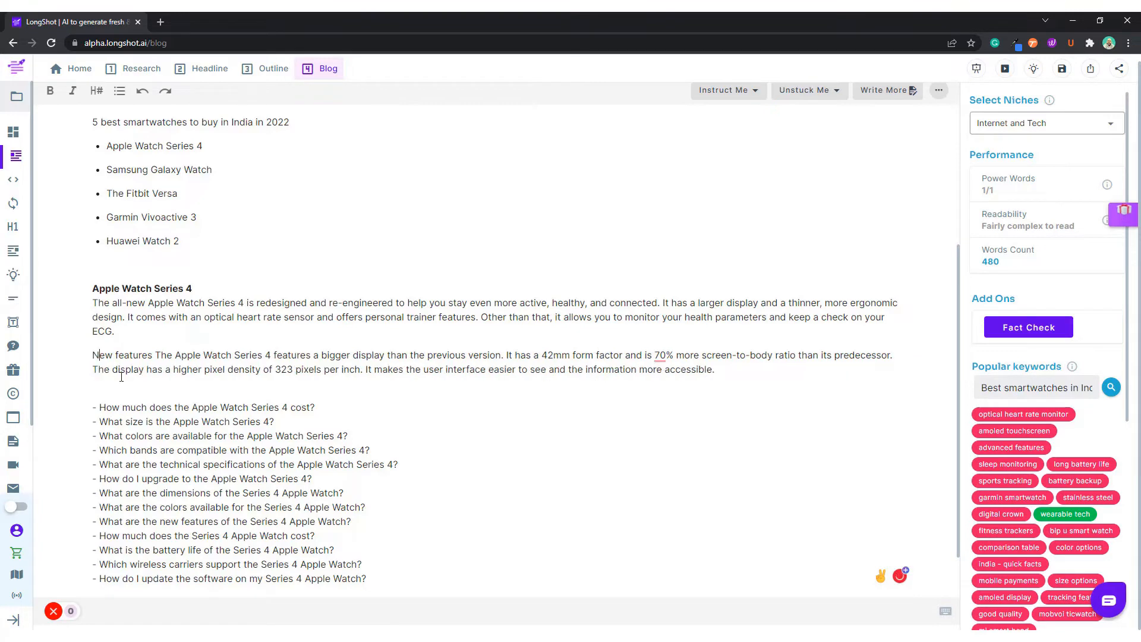
left_click(152, 357)
type(":")
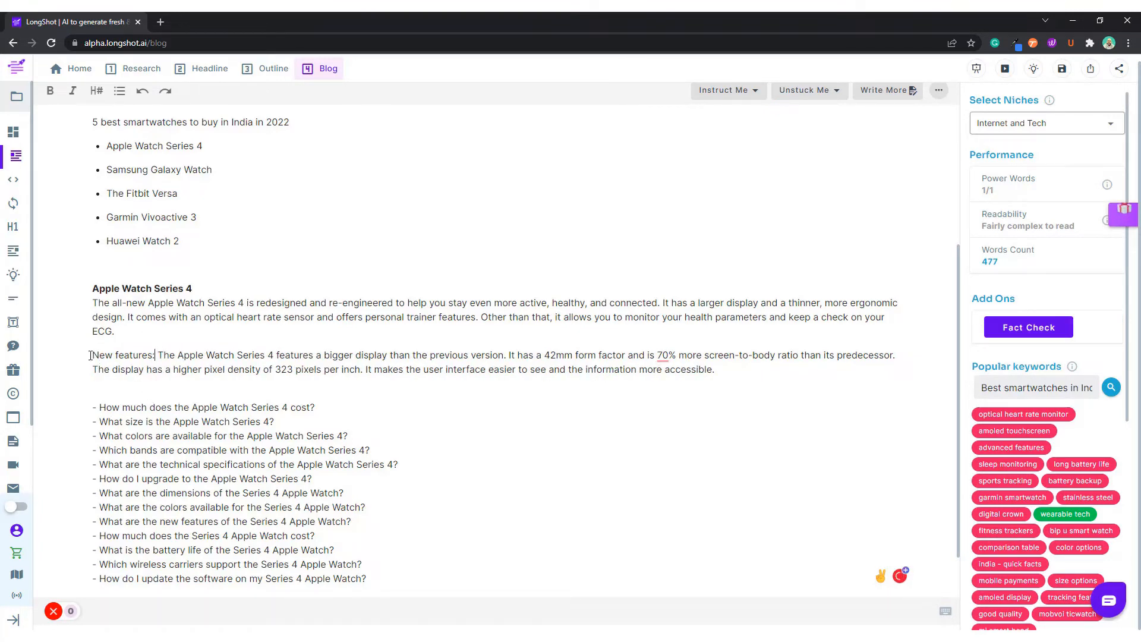
Step: Turn the "New features:" paragraph into a bullet and make the "New features" label bold
left_click(119, 90)
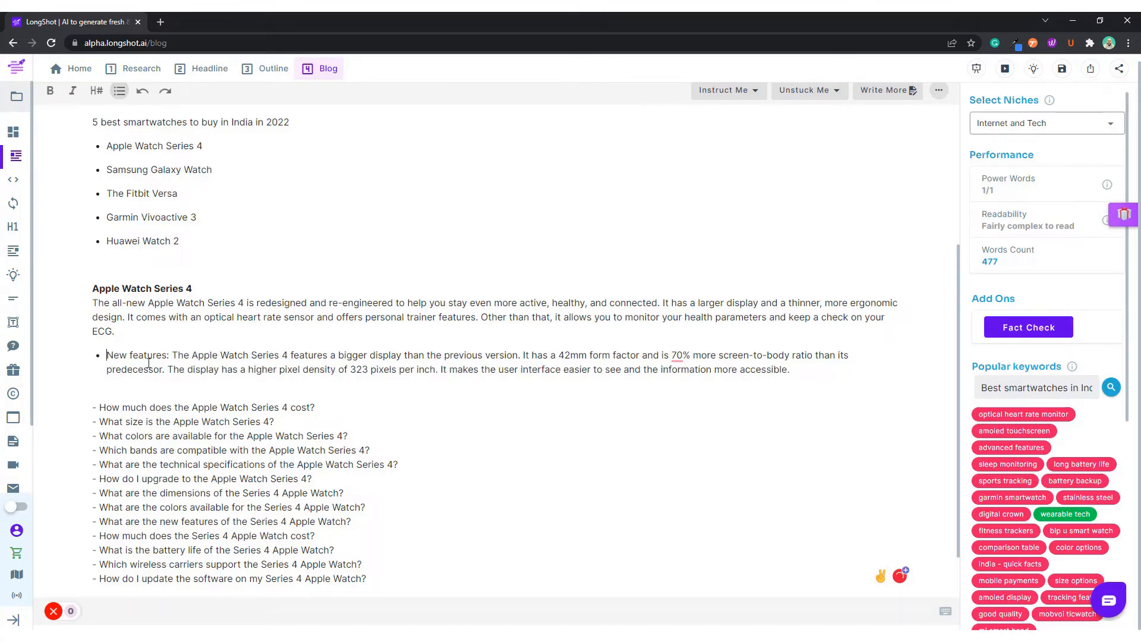
left_click_drag(166, 357, 107, 357)
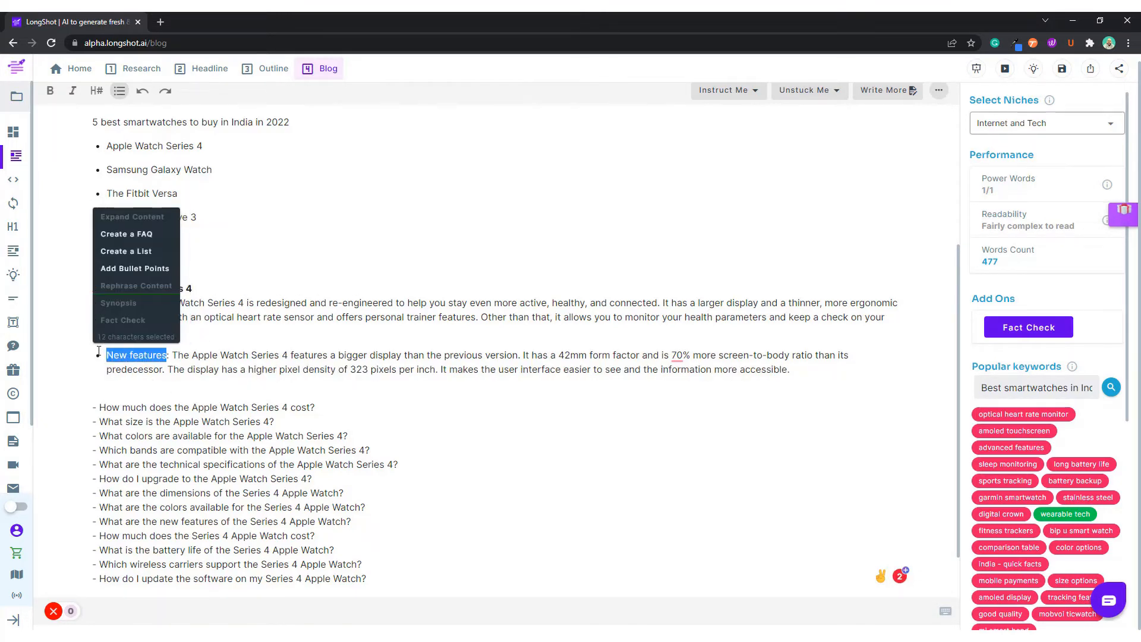
key("ctrl+v")
key("ctrl+z")
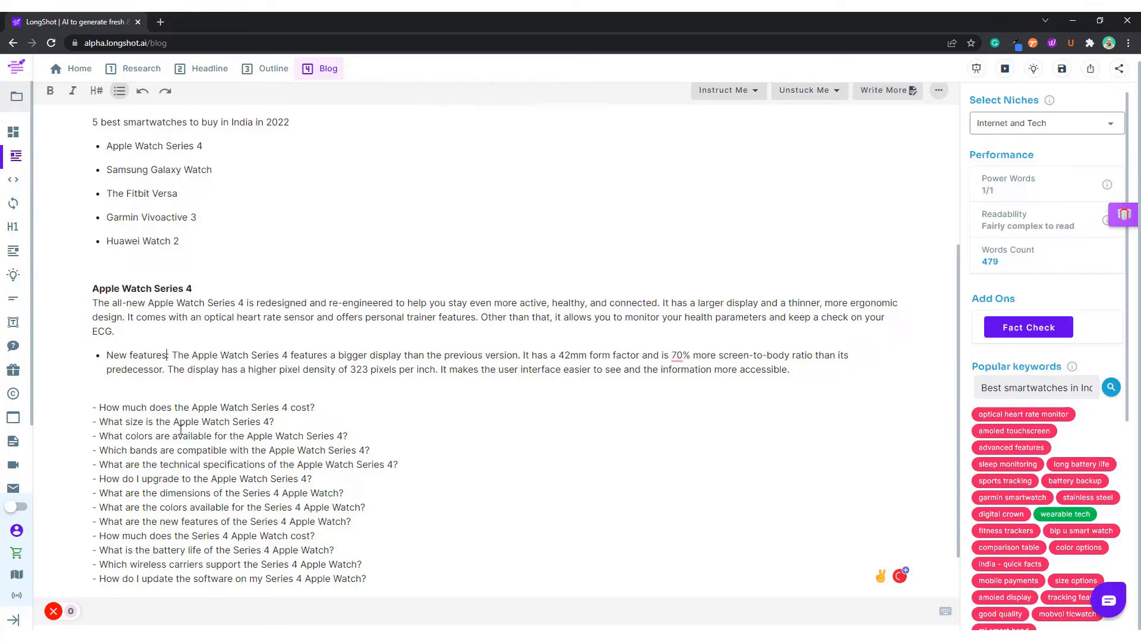
left_click_drag(165, 355, 107, 356)
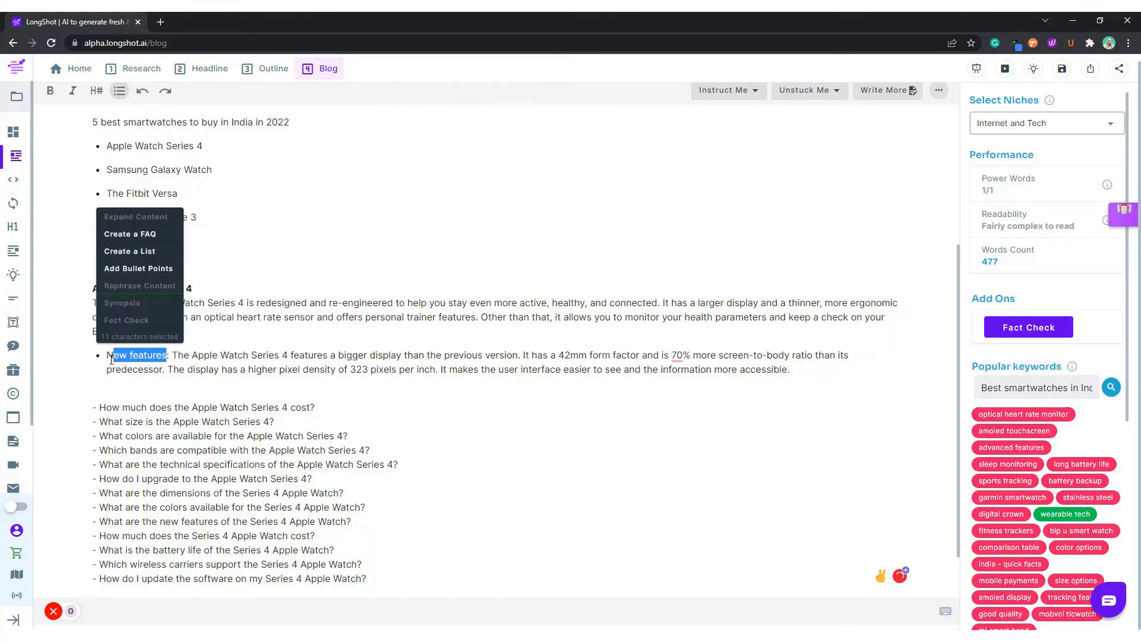
key("ctrl+b")
left_click(343, 393)
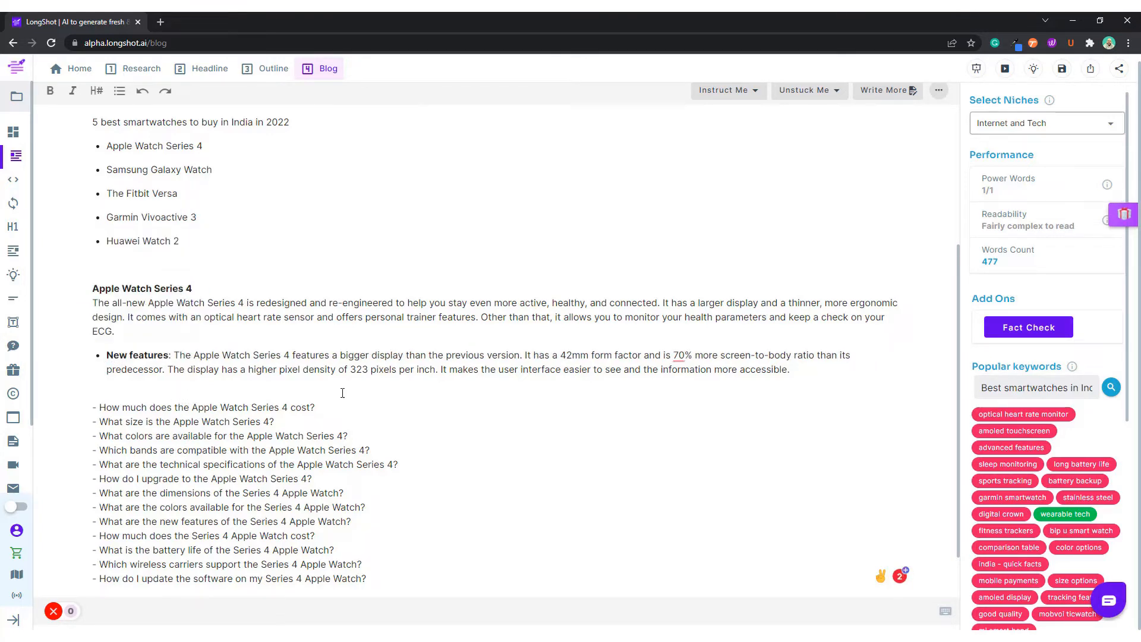
Step: Remove the dash from "How much does the Apple Watch Series 4 cost?" and separate it from the questions below
left_click(100, 408)
key("BackSpace")
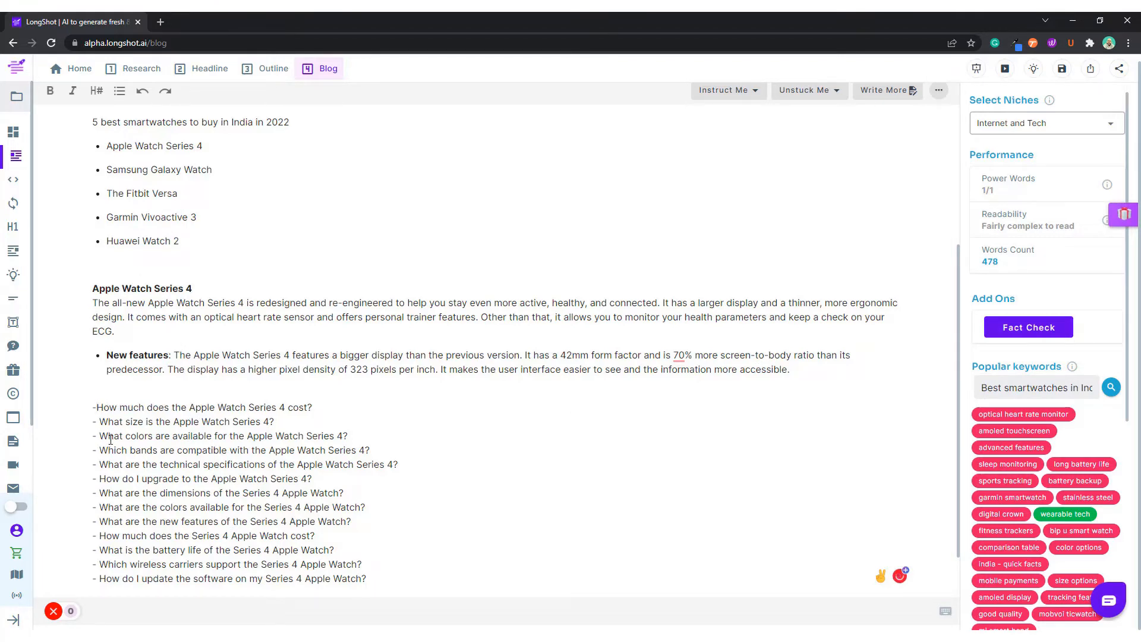
key("BackSpace")
key("Return")
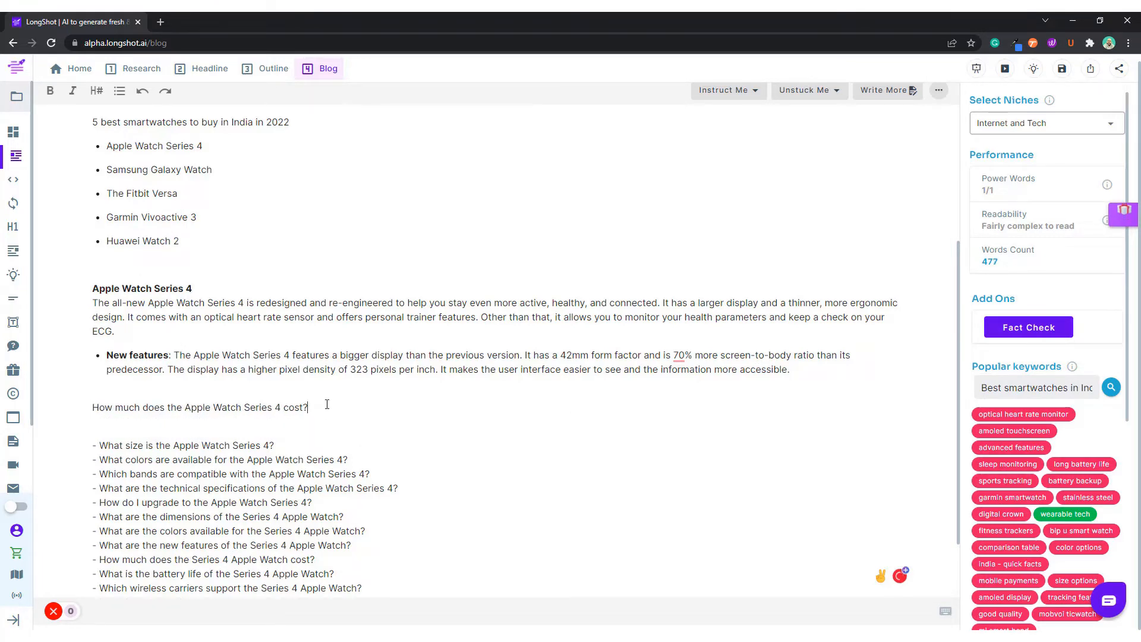
Step: Generate an AI answer after the cost question and delete the generated text
left_click(884, 91)
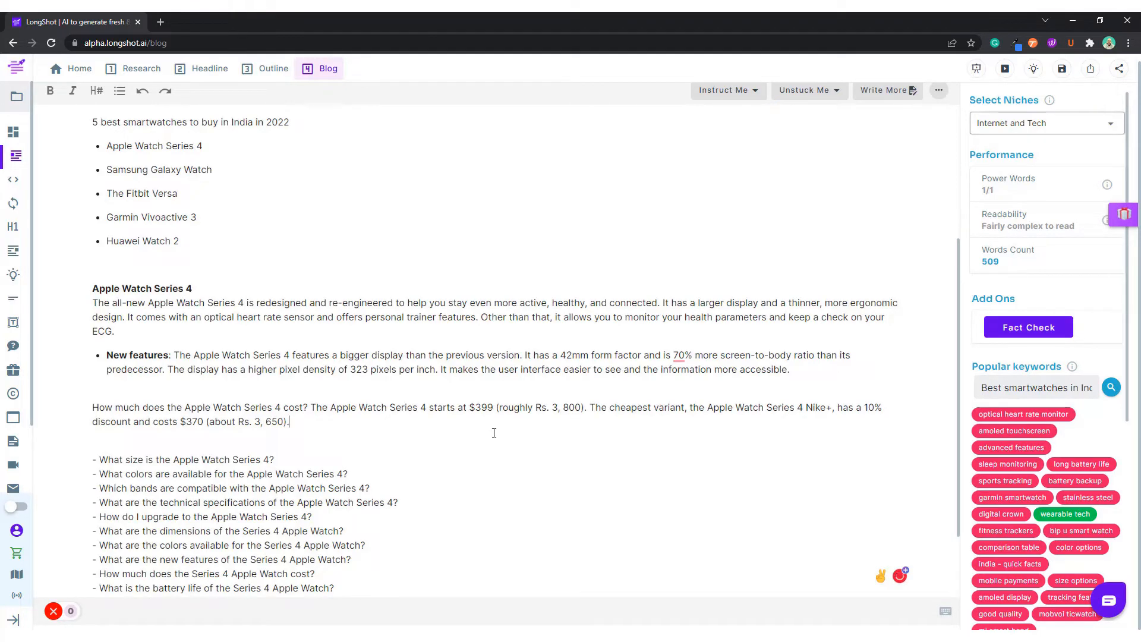
mouse_move(302, 426)
left_mouse_down()
mouse_move(324, 411)
mouse_move(309, 412)
left_mouse_up()
key("BackSpace")
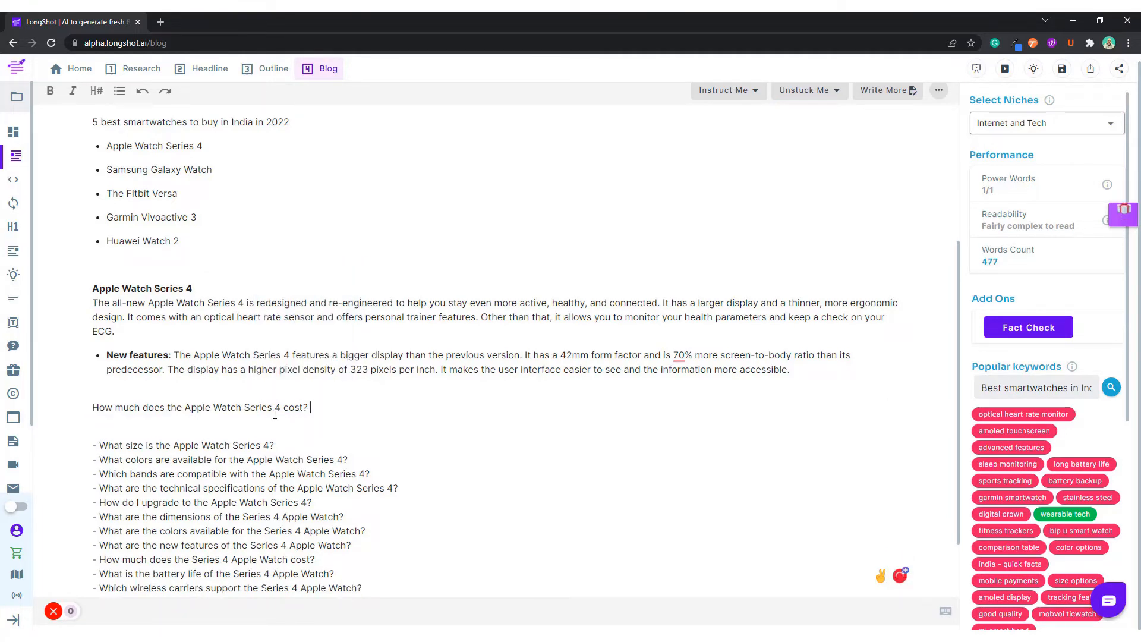
Step: Add "in India" to the end of the cost question and generate an AI answer after it
left_click(302, 408)
type("in India")
left_click(887, 90)
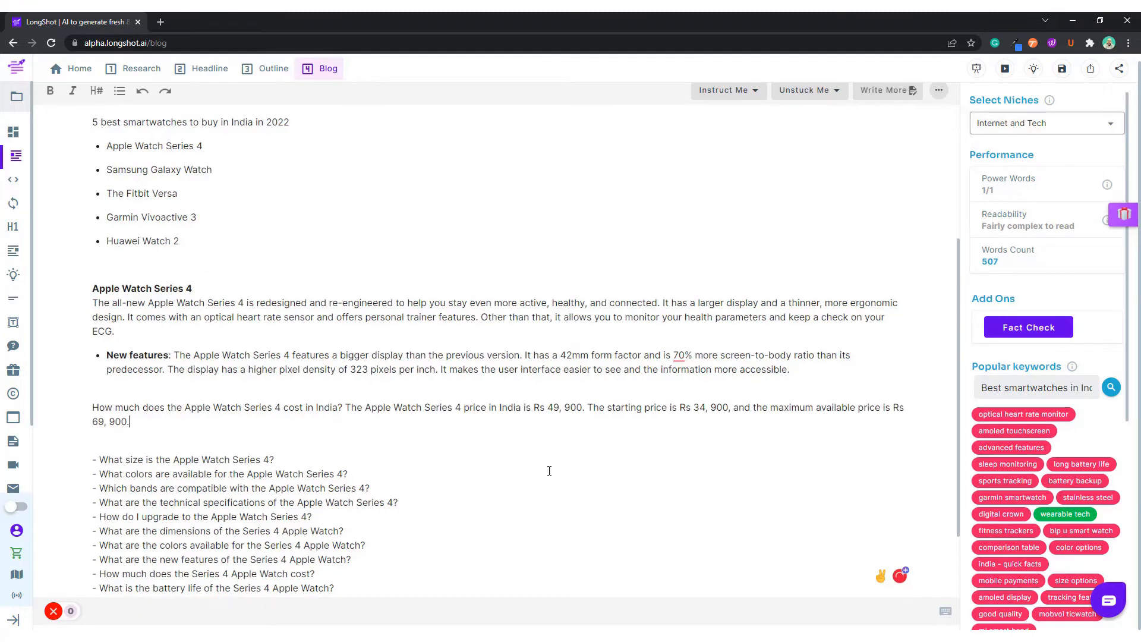
Step: Replace the cost question with a bulleted "Cost:" label in front of its price answer and make "Cost" bold
left_click_drag(347, 407, 93, 406)
key("BackSpace")
key("BackSpace")
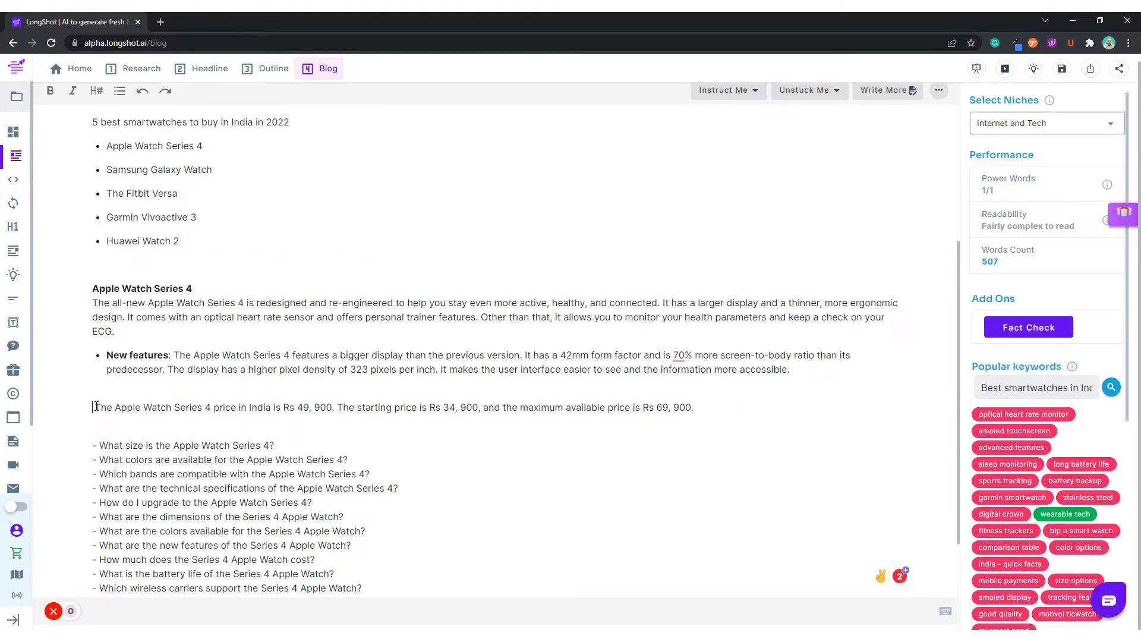
key("BackSpace")
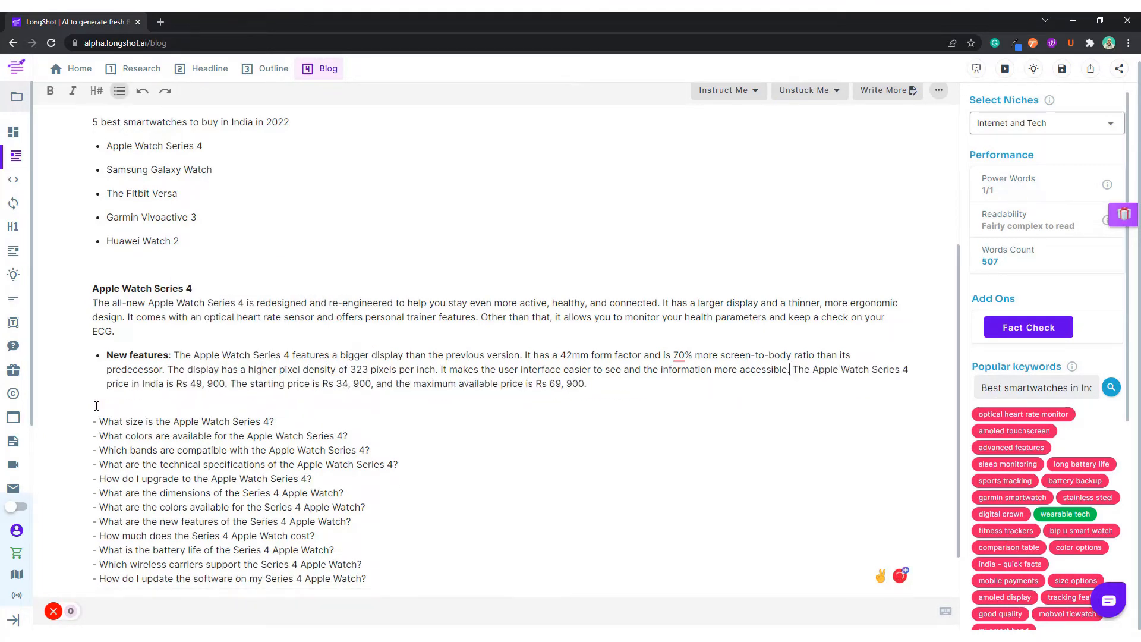
key("Return")
type("Cost:")
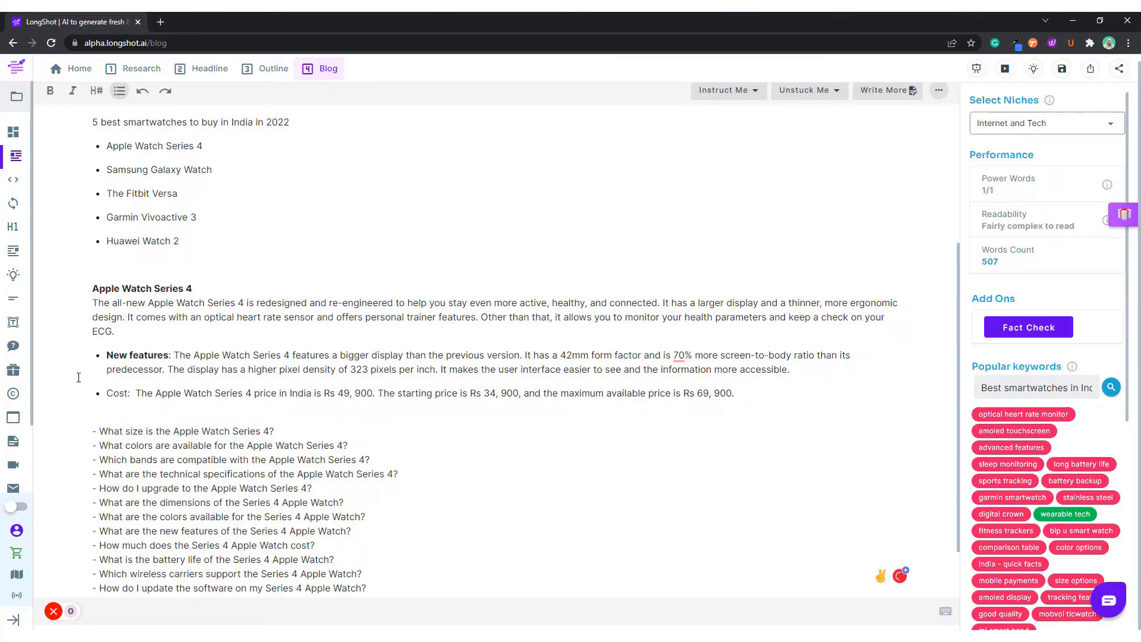
key("BackSpace")
double_click(113, 396)
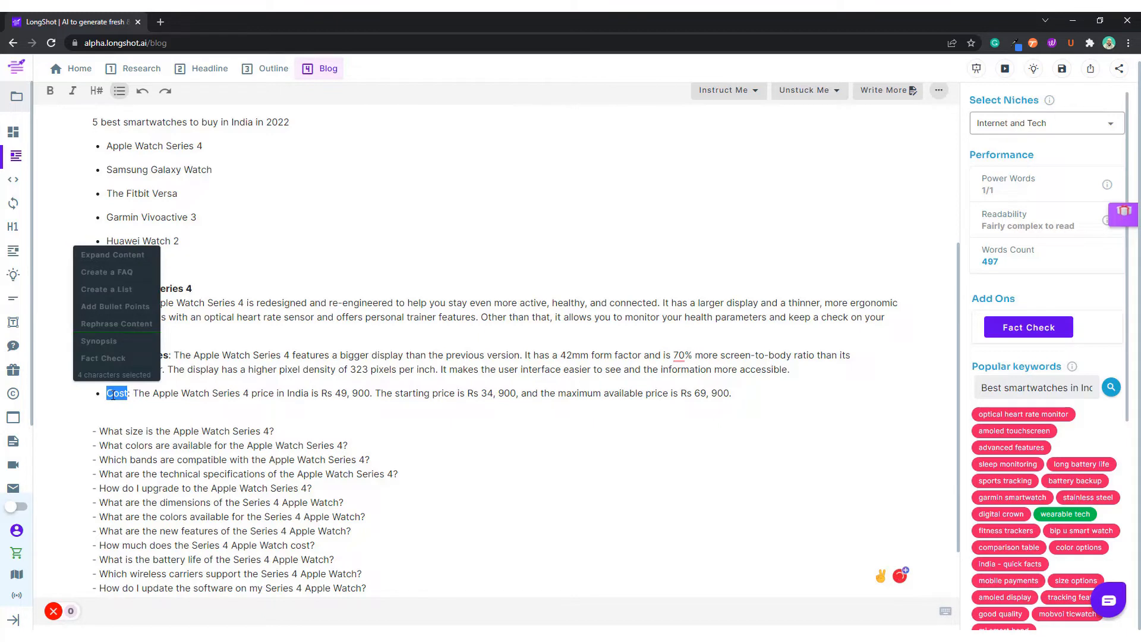
key("ctrl+b")
left_click(169, 420)
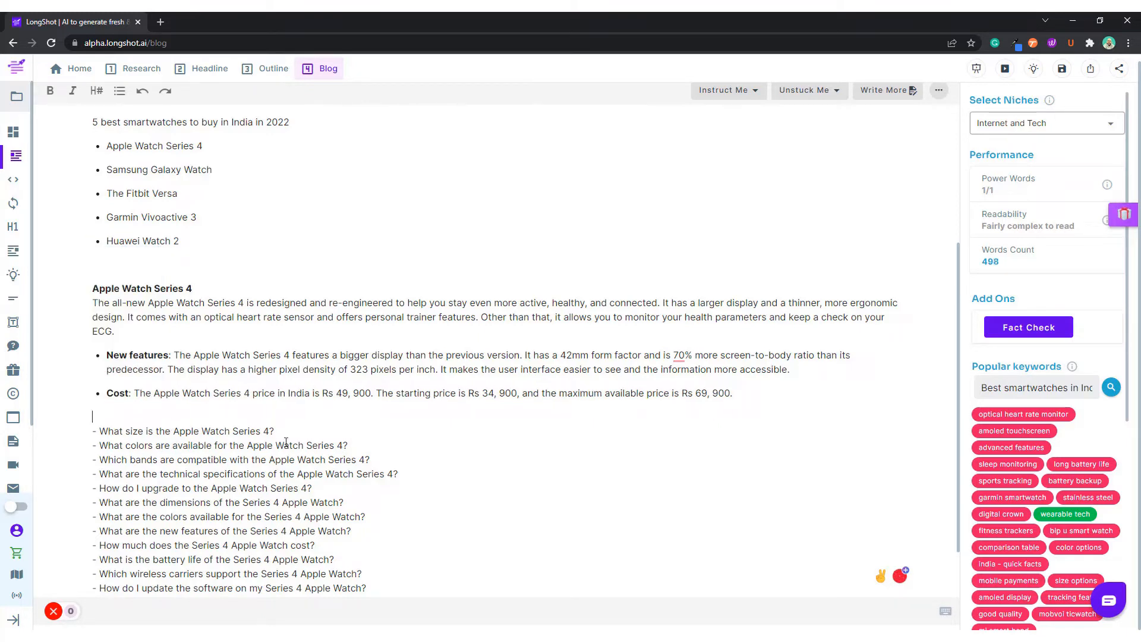
Step: Remove the dash from "What size is the Apple Watch Series 4?" and separate it from the questions below
left_click(101, 432)
key("BackSpace")
key("BackSpace")
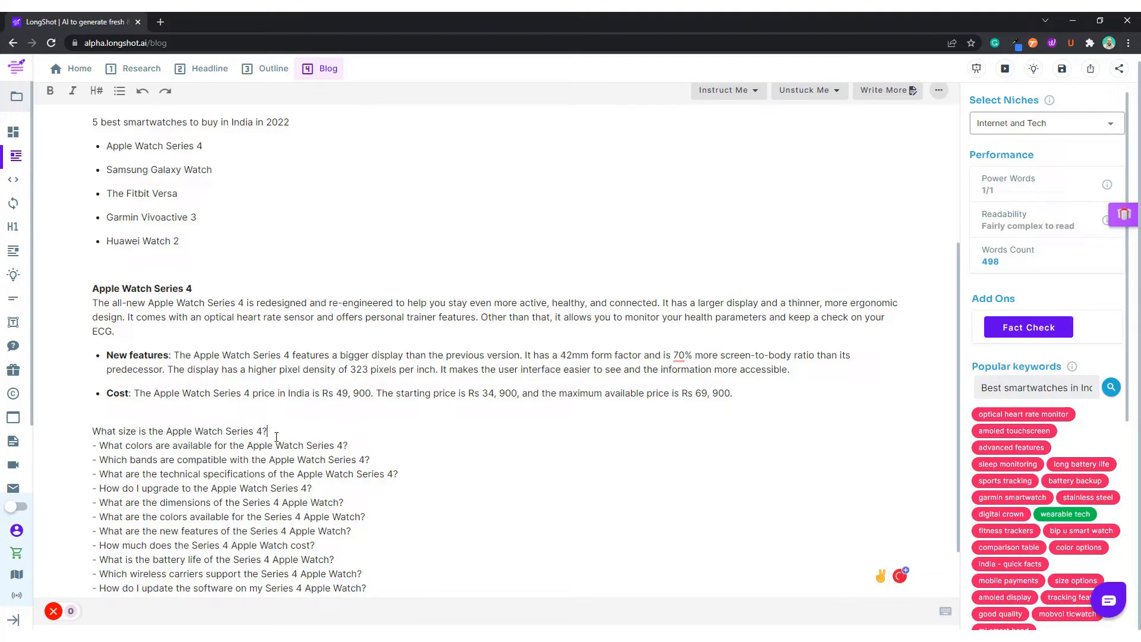
key("Return")
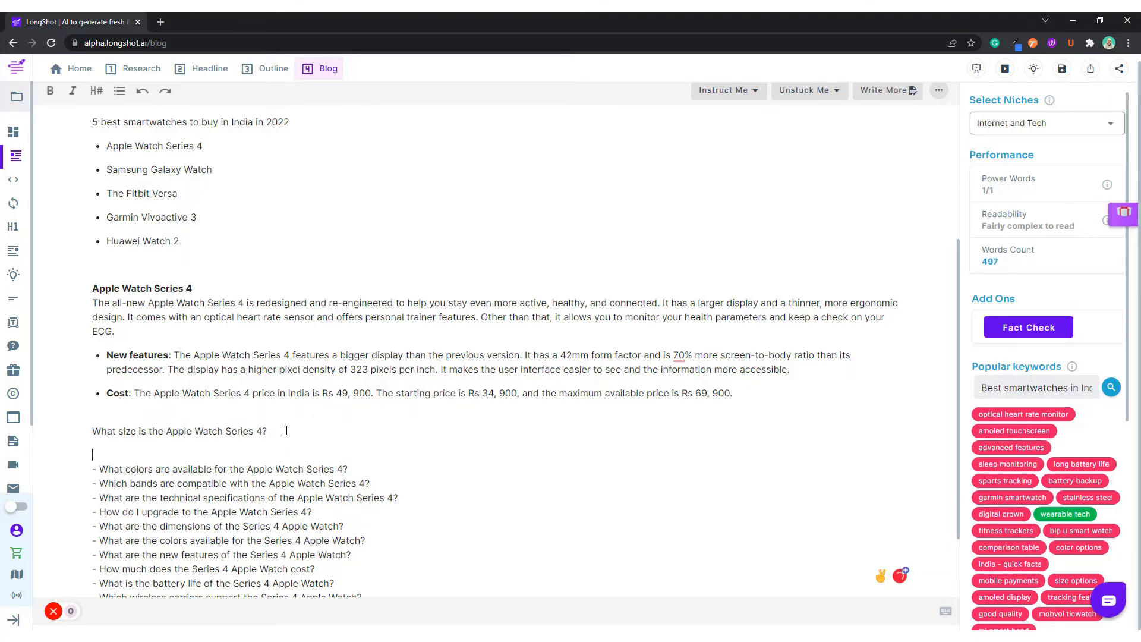
Step: Generate AI text twice after the size question and delete the sentence about the size difference and watch housing
left_click(286, 431)
left_click(875, 92)
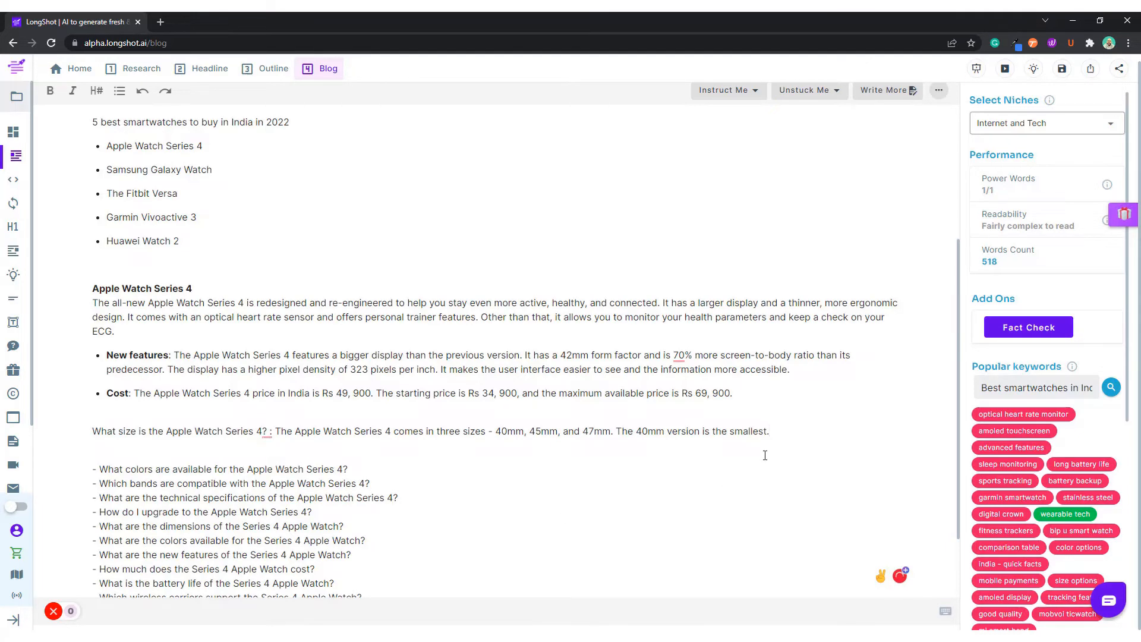
left_click(884, 90)
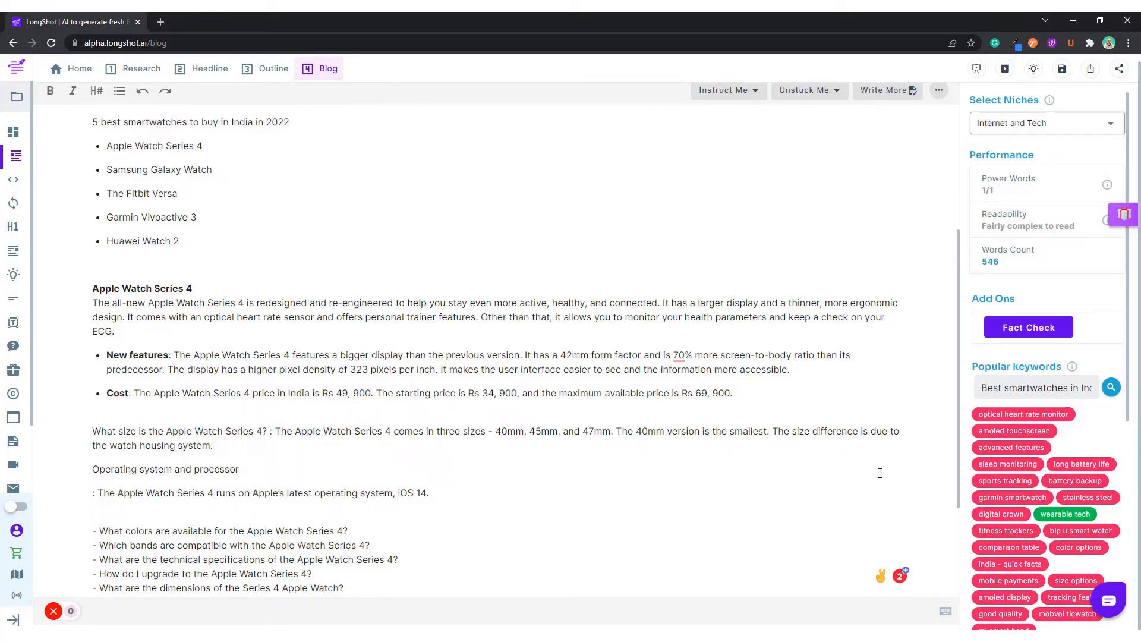
left_click(771, 426)
left_click_drag(771, 427, 771, 453)
key("BackSpace")
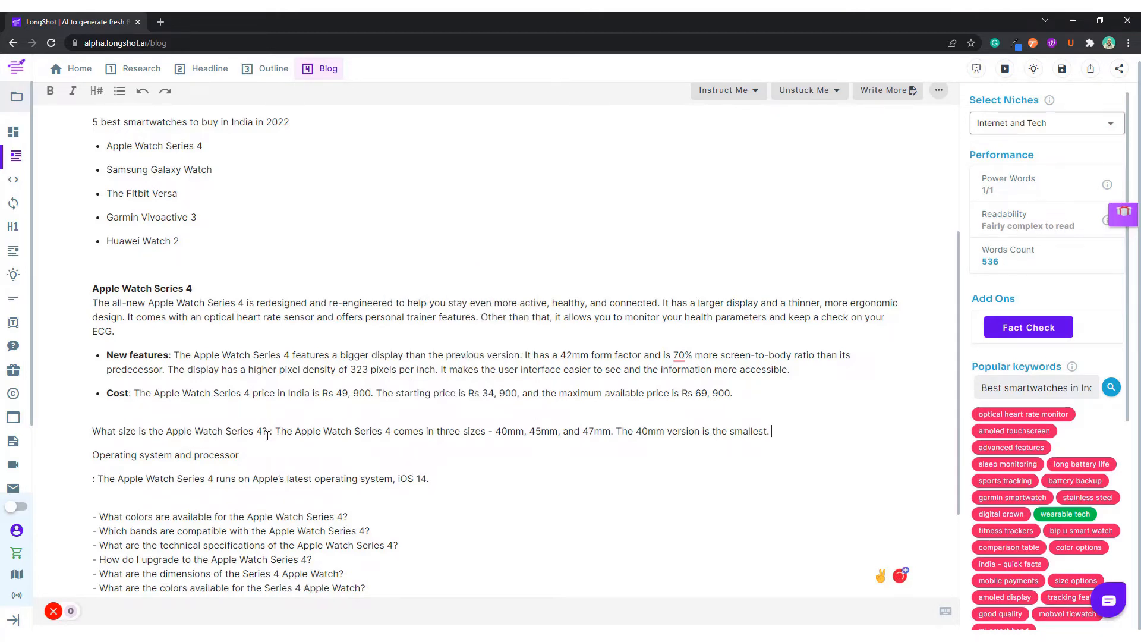
Step: Replace the size question with a bulleted "Size" label in front of its answer and make the label bold
left_click_drag(268, 436, 78, 433)
key("BackSpace")
key("BackSpace")
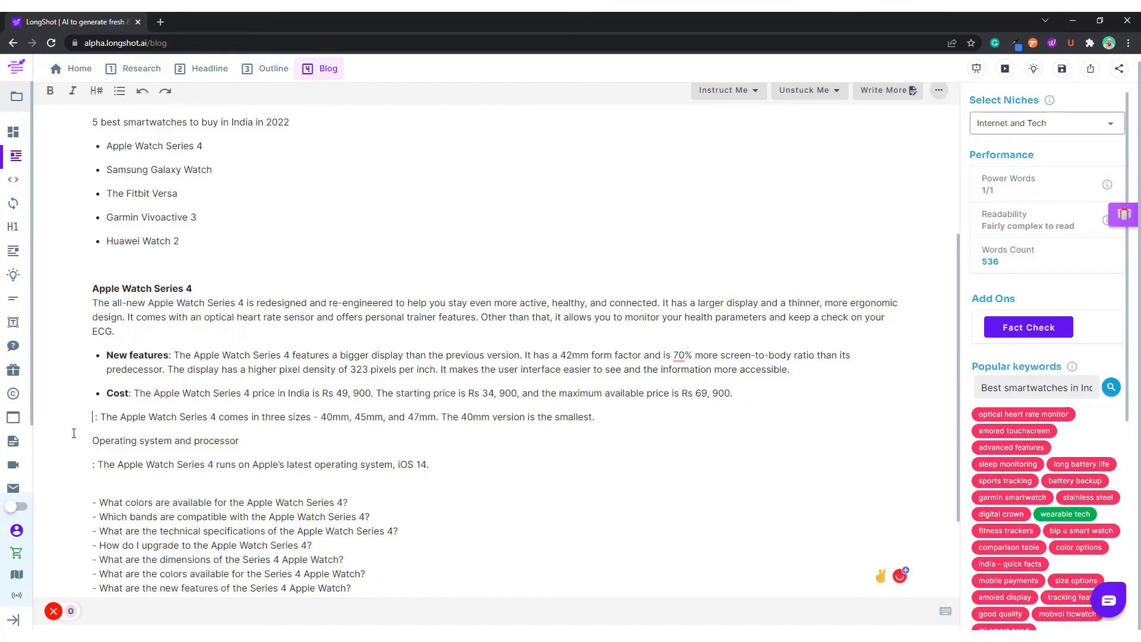
key("ctrl+shift+8")
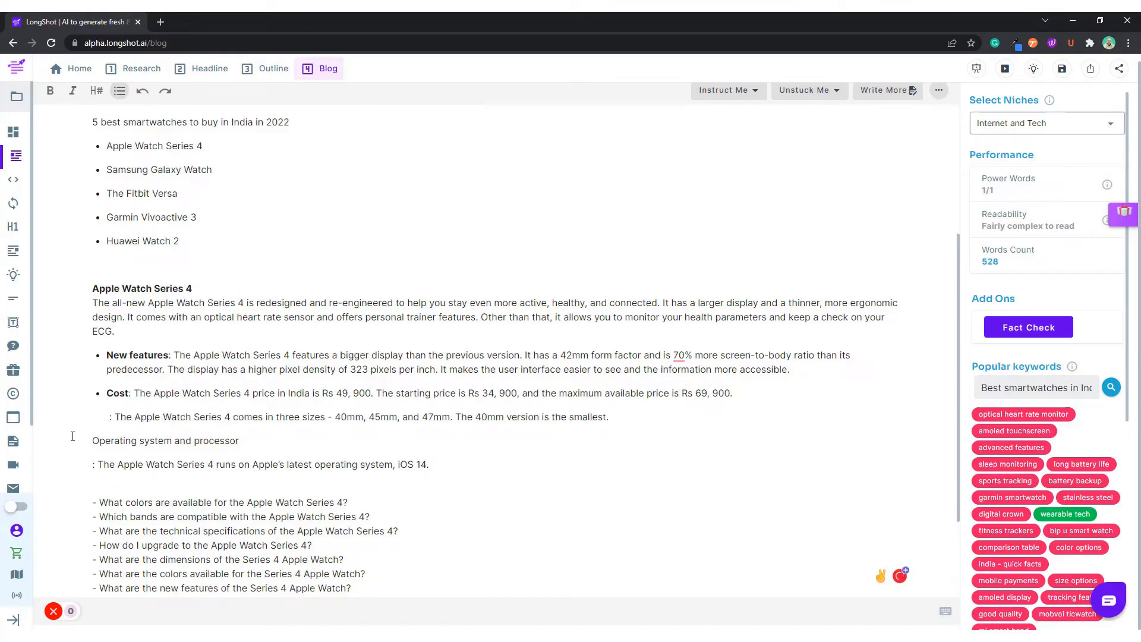
key("BackSpace")
key("Return")
type("Size")
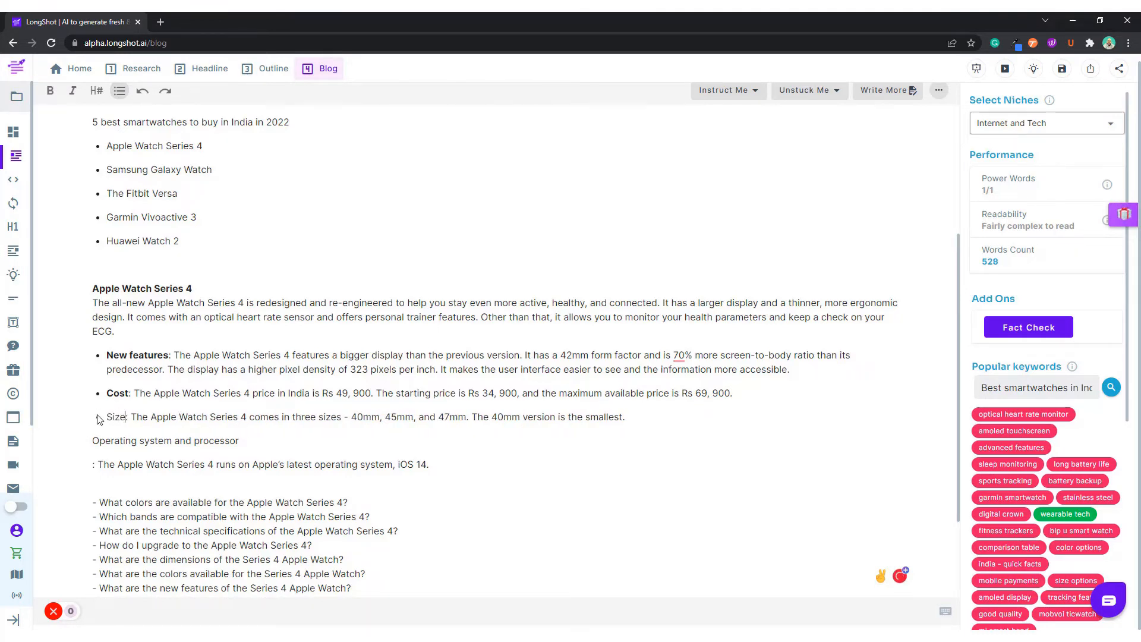
double_click(119, 418)
key("ctrl+b")
left_click(125, 446)
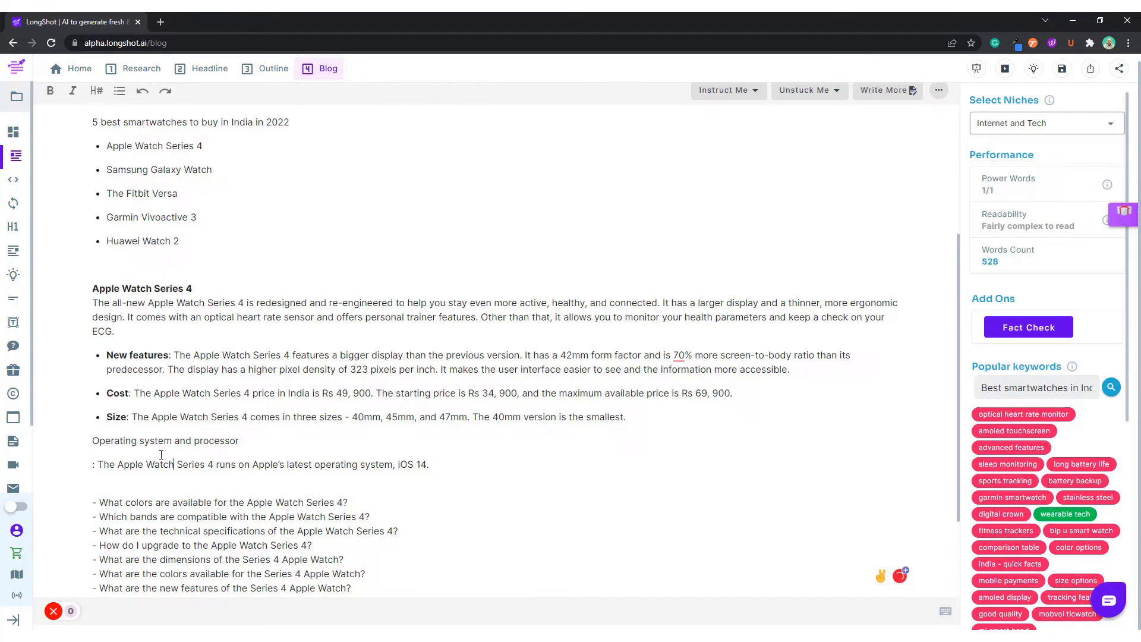
Step: Replace the "Operating system and processor" line with a bulleted "OS" label joined to the iOS 14 sentence and make the label bold
left_click_drag(239, 441, 95, 442)
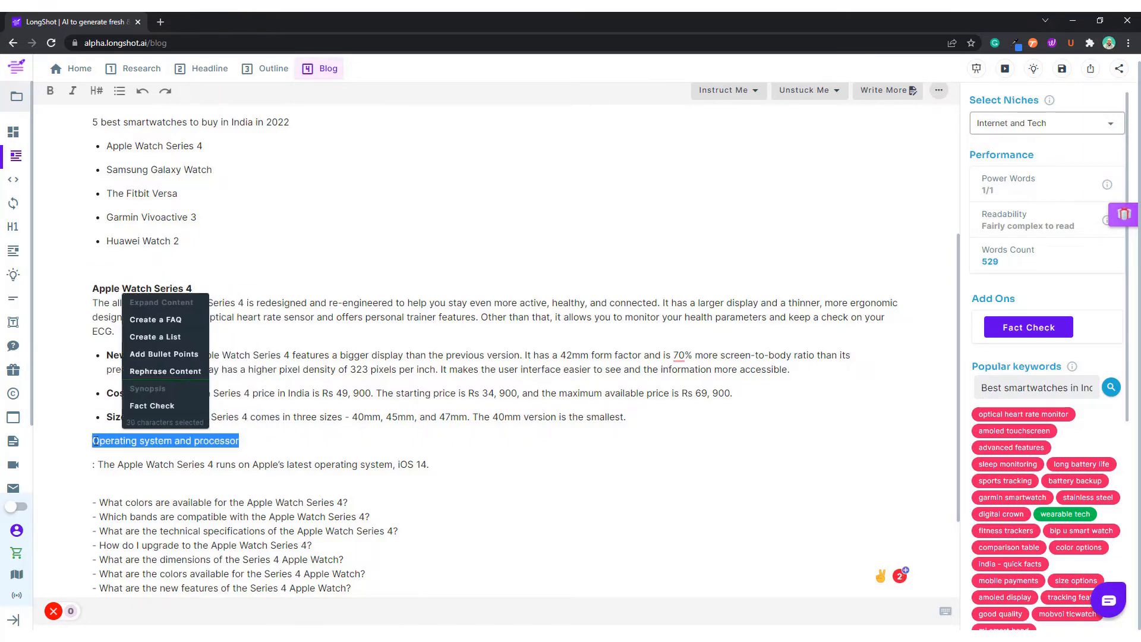
key("ctrl+x")
key("BackSpace")
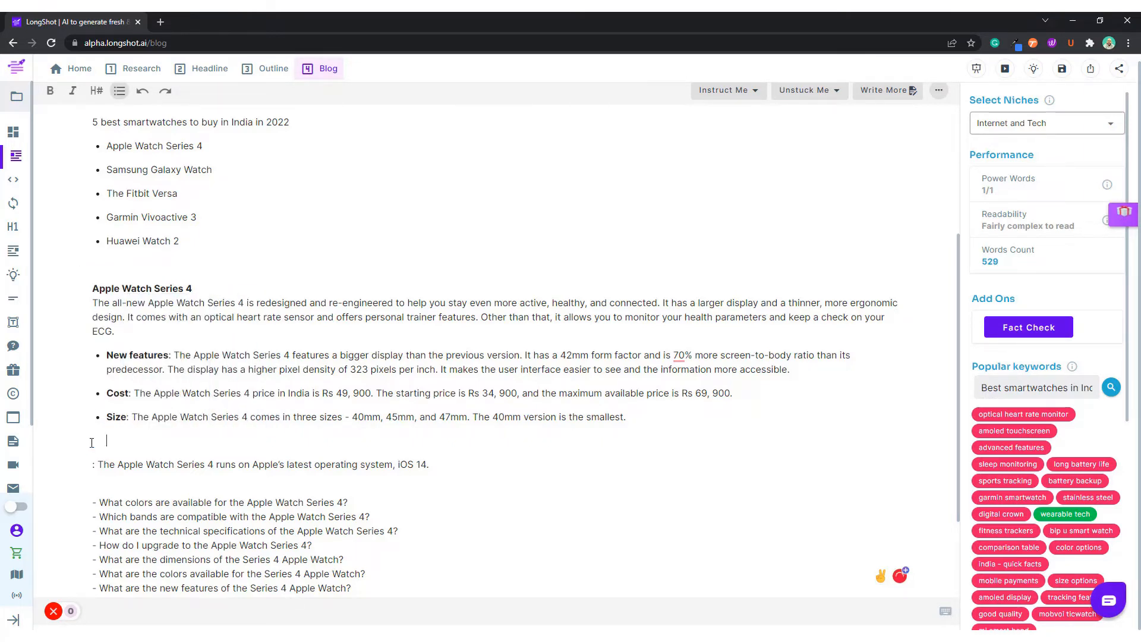
key("BackSpace")
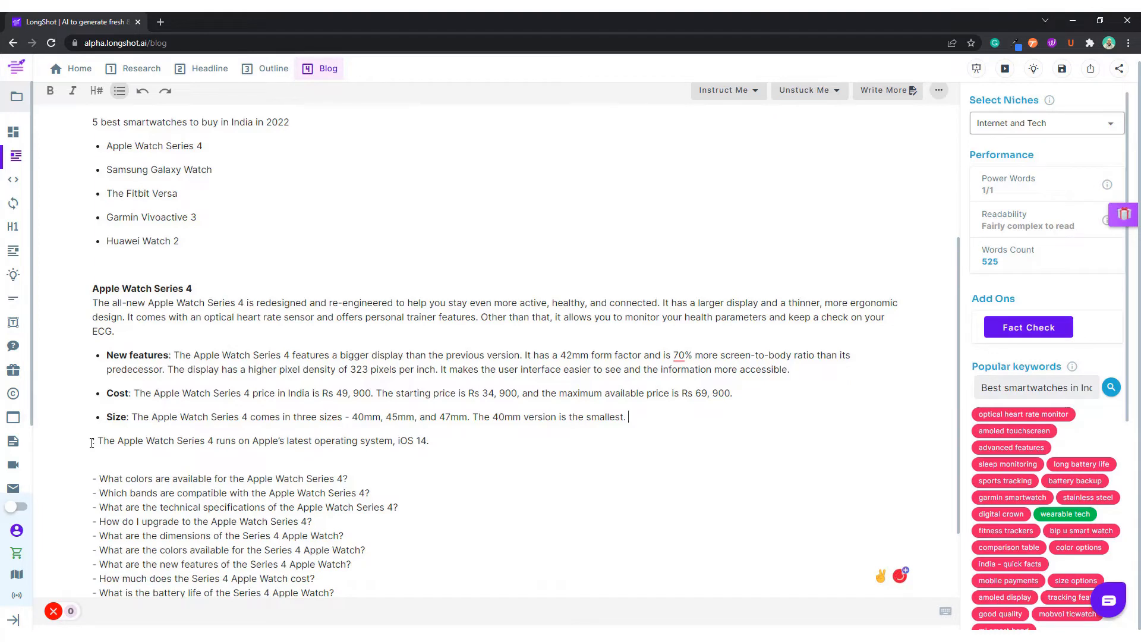
key("Return")
type("OS")
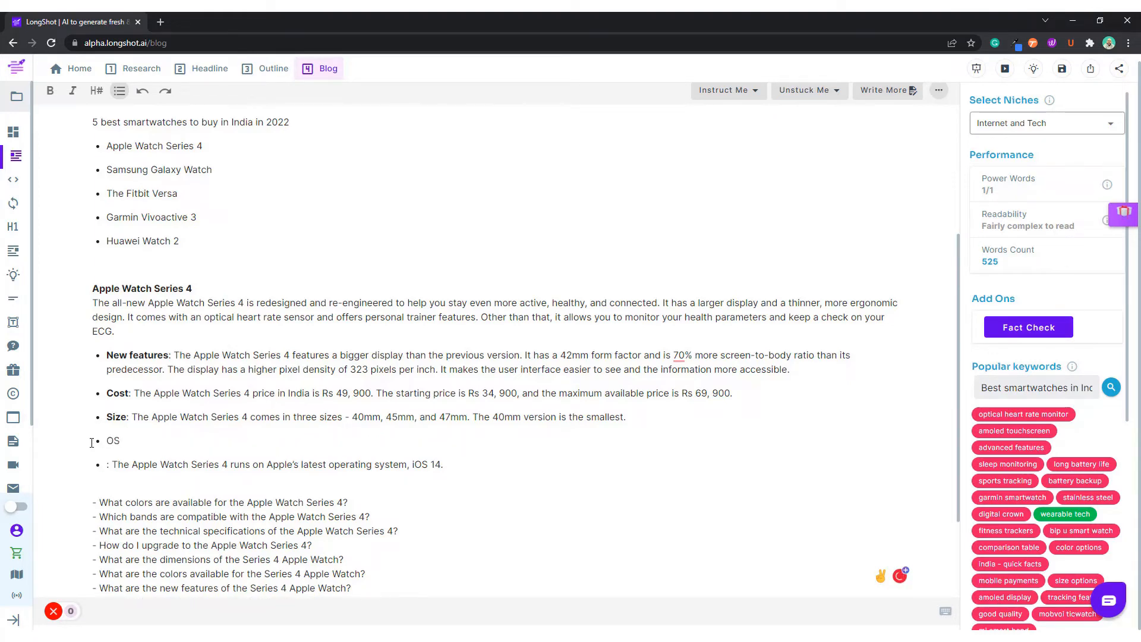
key("Delete")
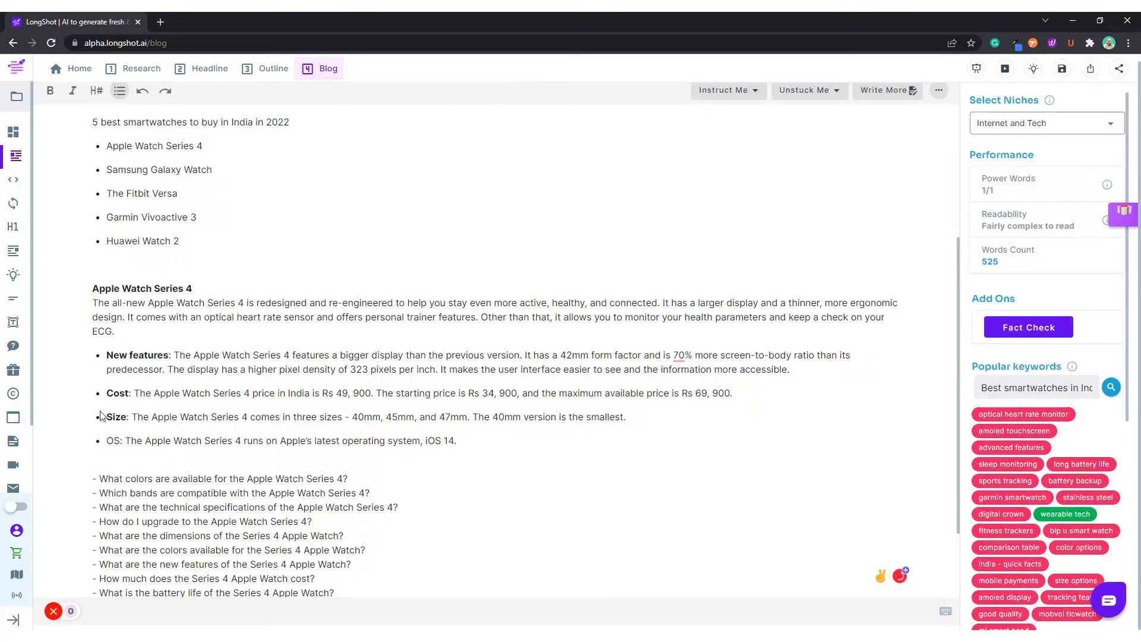
double_click(111, 439)
key("ctrl+b")
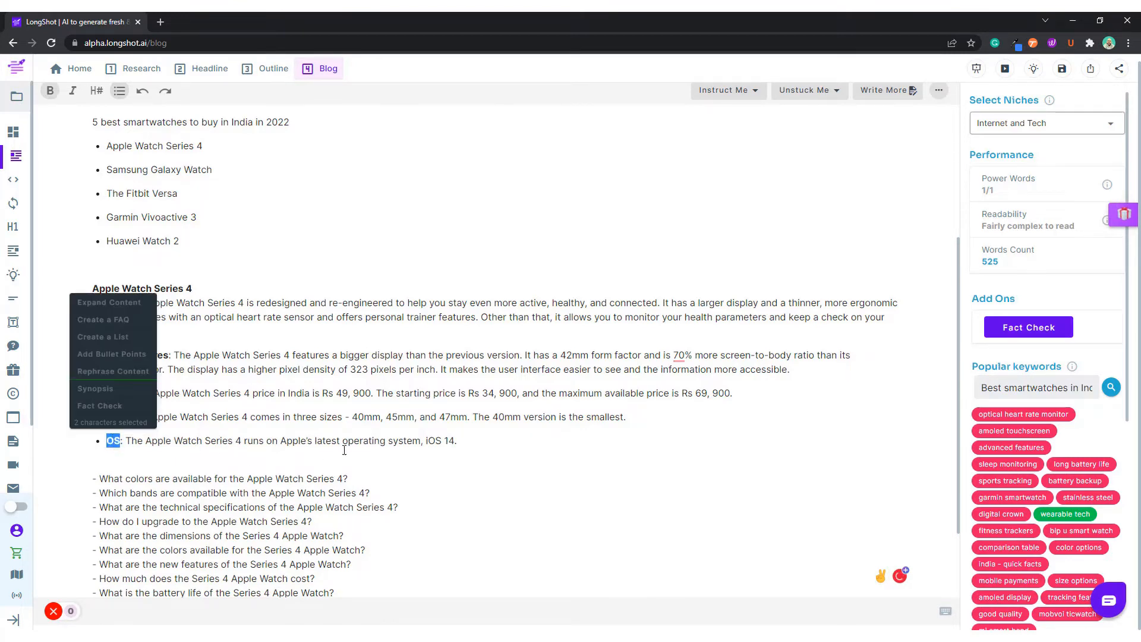
Step: Remove the dash from "What colors are available for the Apple Watch Series 4?" and separate it from the questions below
left_click(197, 464)
key("BackSpace")
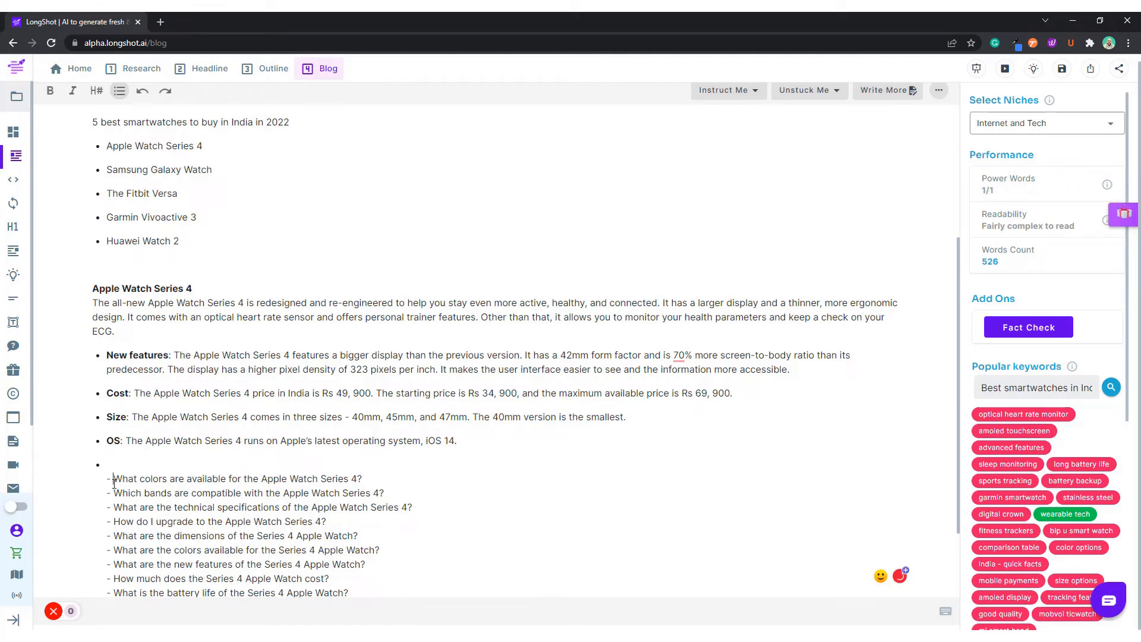
key("Delete")
key("Delete")
key("BackSpace")
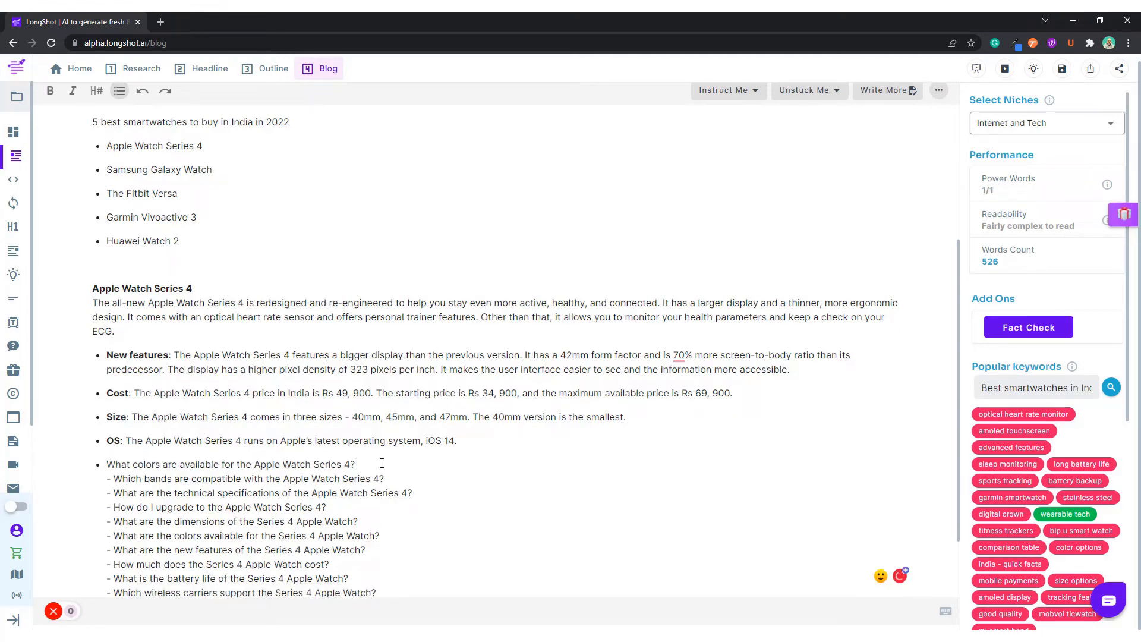
key("Return")
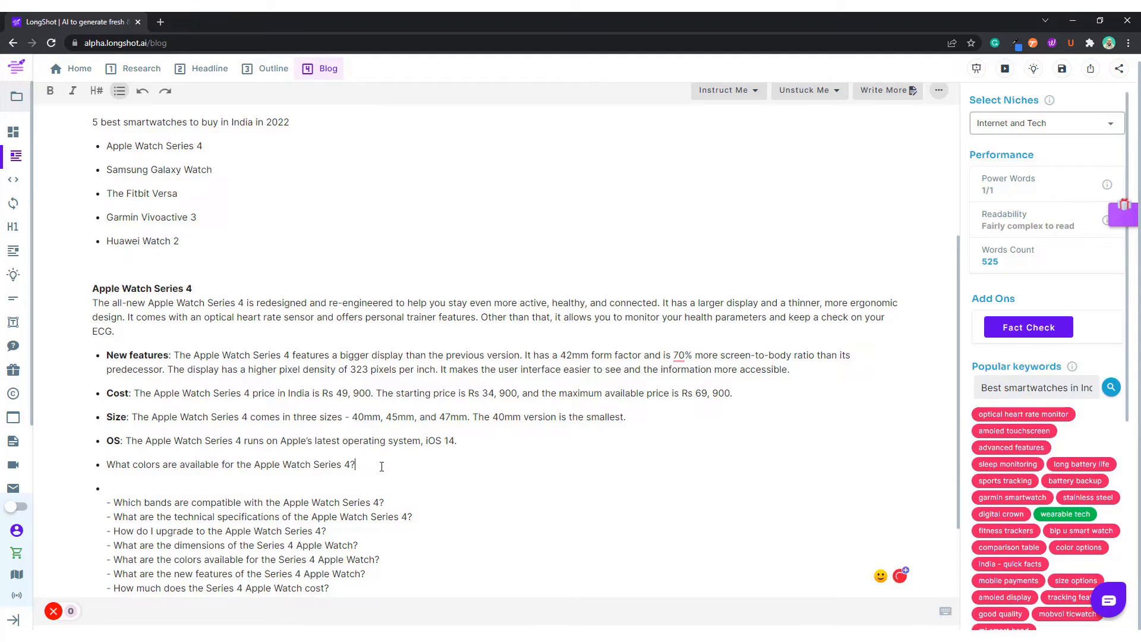
Step: Generate an AI answer after the colors question and delete the extra "Hardware & Design" line
left_click(879, 92)
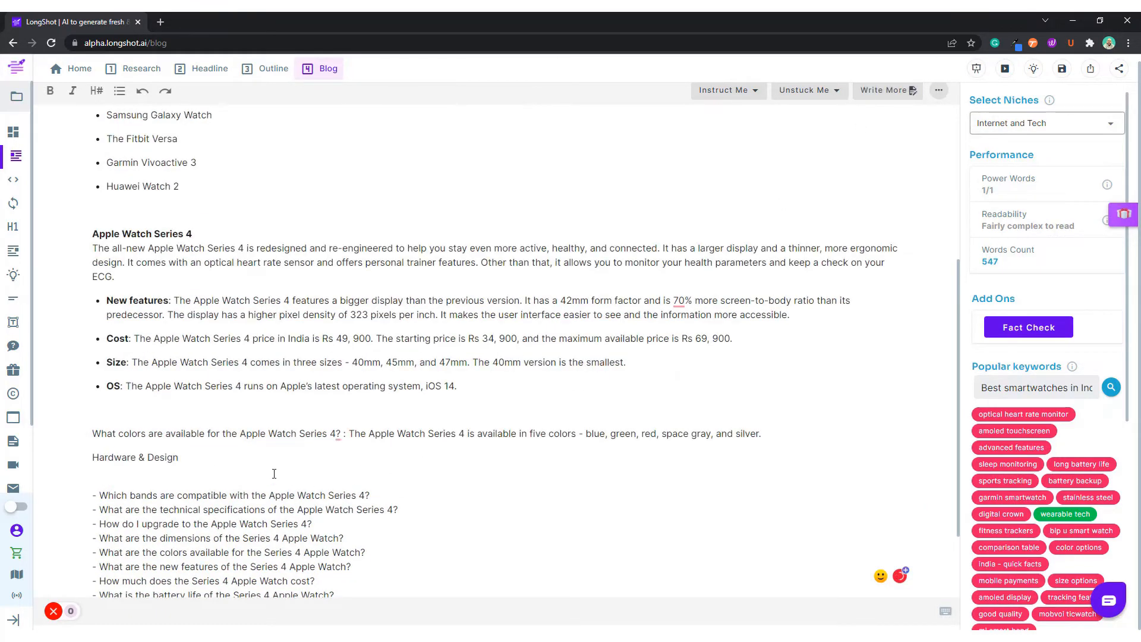
left_click_drag(180, 458, 82, 447)
key("BackSpace")
Step: Add a "Colors:" bullet below the OS bullet and join the colors answer to it, removing the question
triple_click(473, 387)
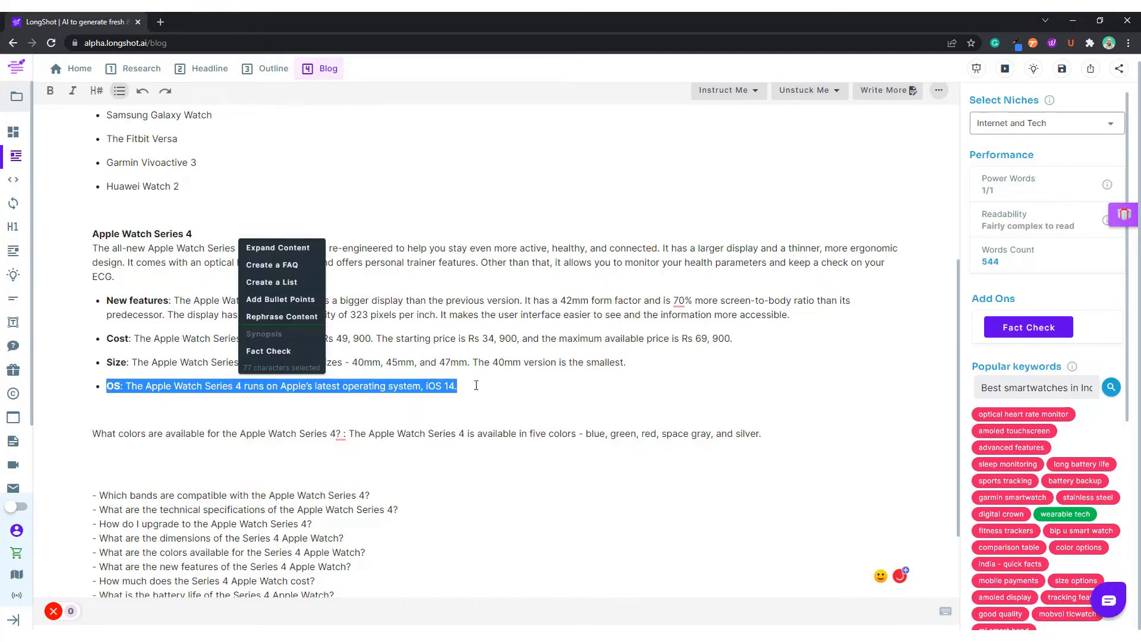
left_click(476, 386)
key("Return")
type("lors:L")
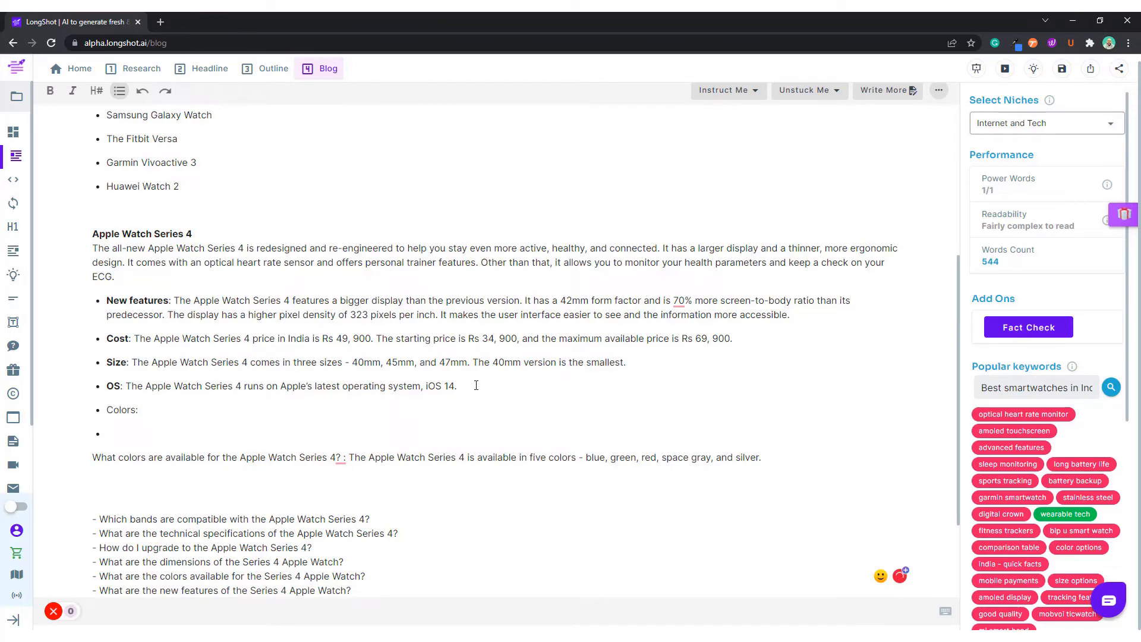
left_click_drag(353, 458, 153, 408)
key("BackSpace")
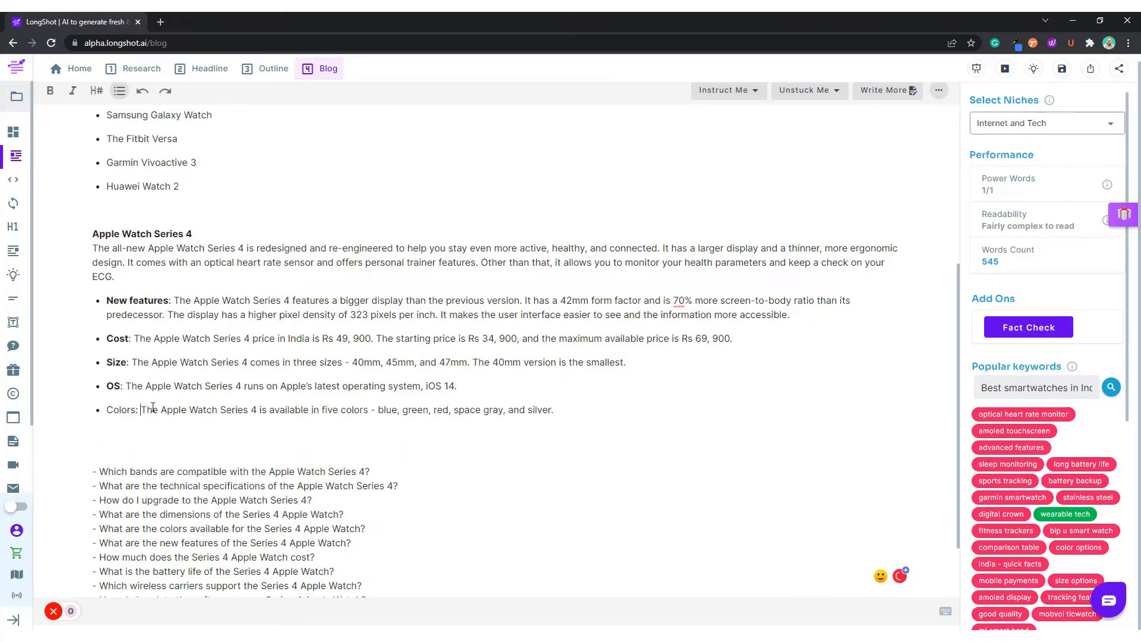
Step: Make the "Colors" label bold and extend it to "Colors Availability"
double_click(108, 410)
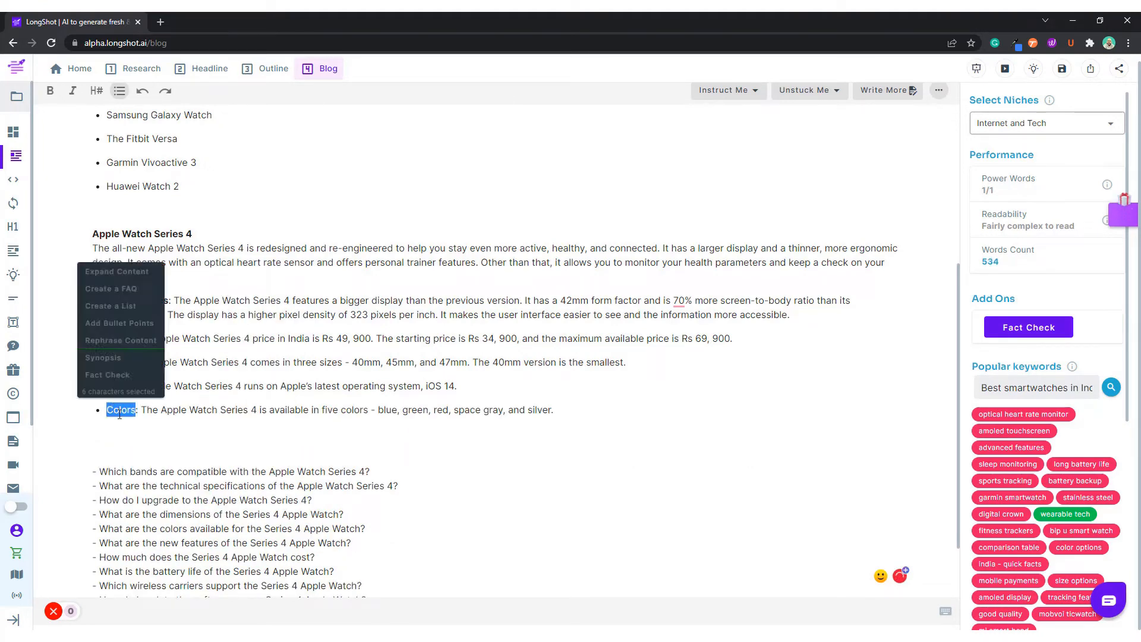
key("ctrl+b")
left_click(137, 411)
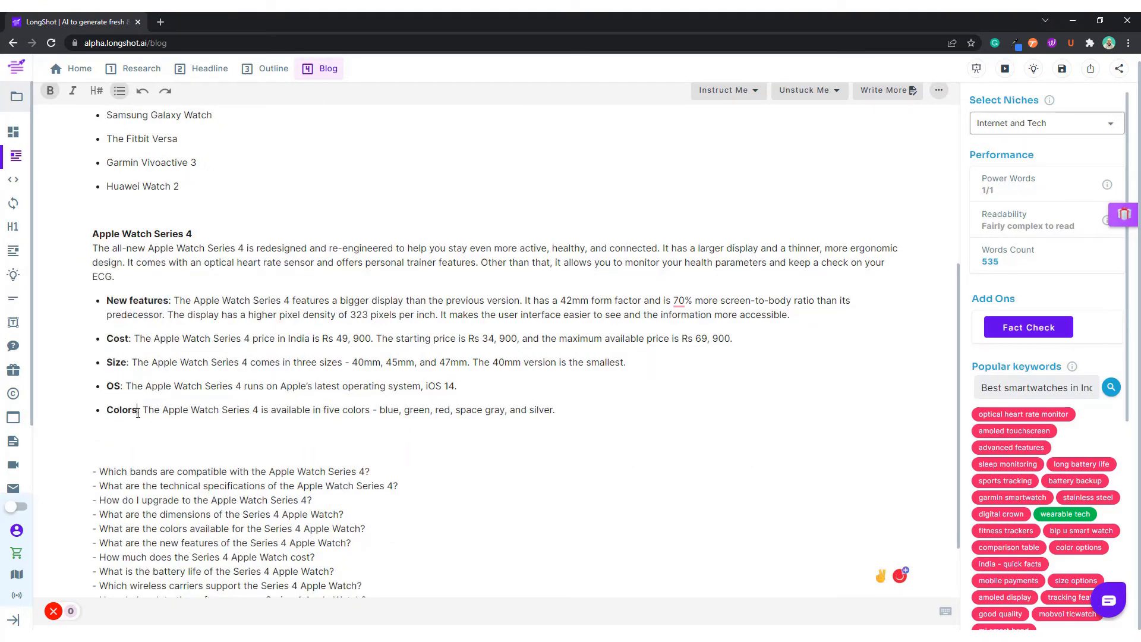
type("Availa")
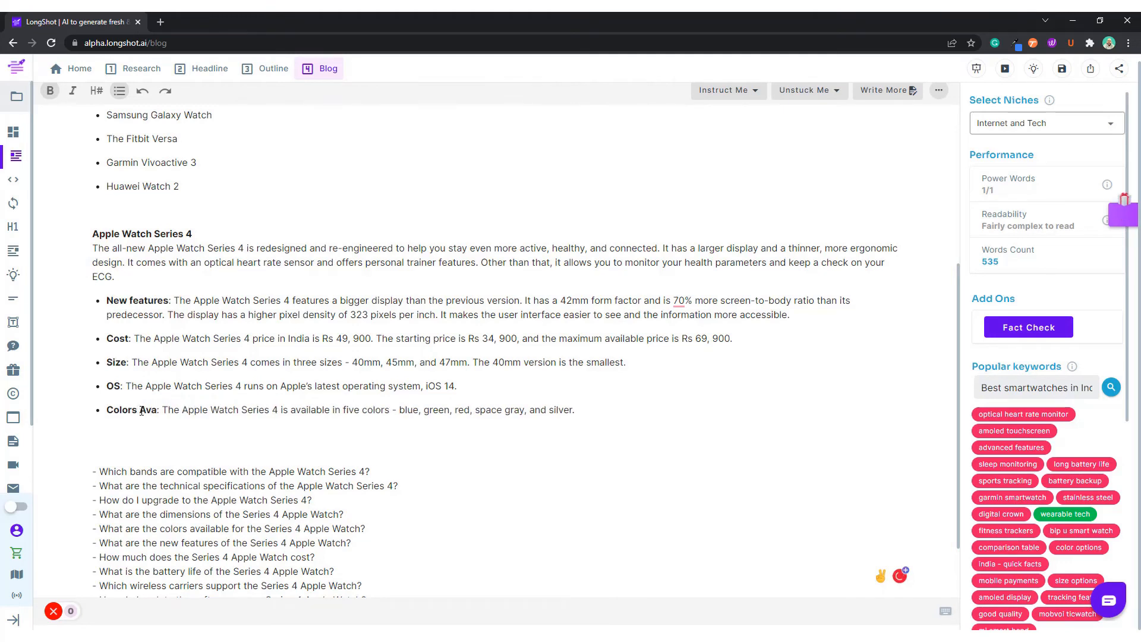
type("bility")
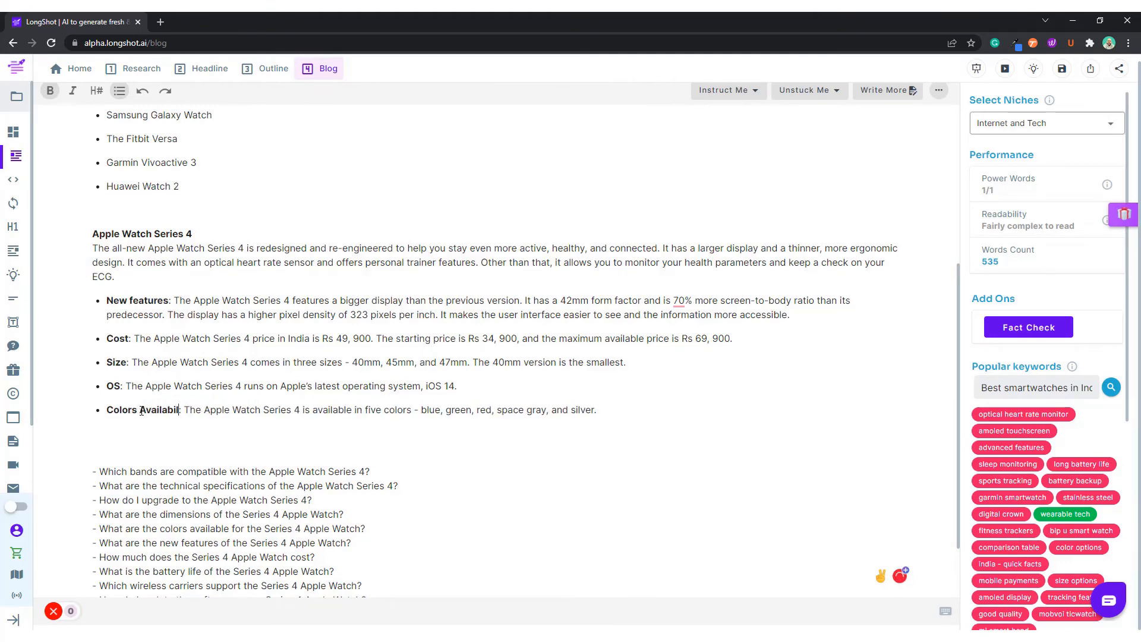
left_click(155, 453)
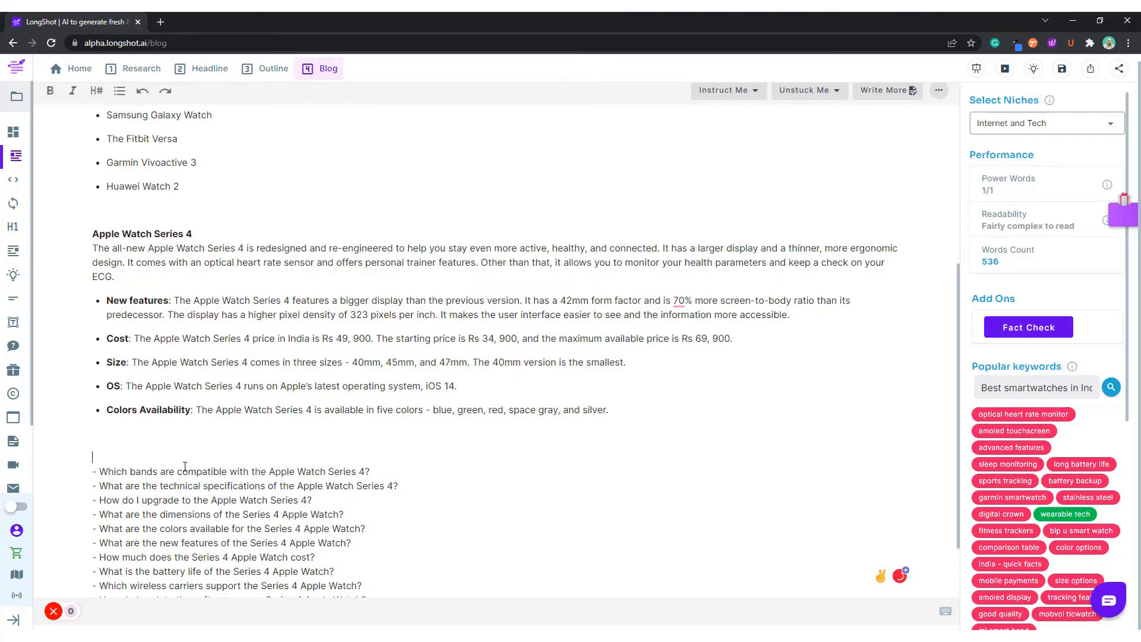
Step: Remove the dash from "Which bands are compatible with the Apple Watch Series 4?" and separate it from the questions below
scroll(165, 395, "down", 1)
key("Delete")
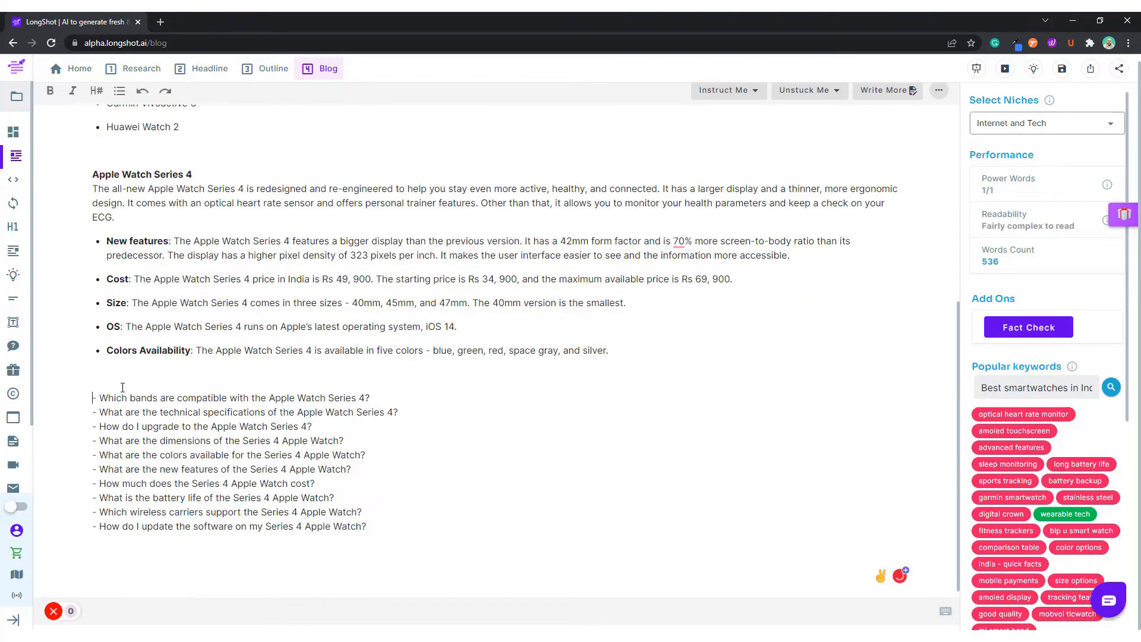
left_click_drag(98, 397, 85, 397)
key("Delete")
key("Delete")
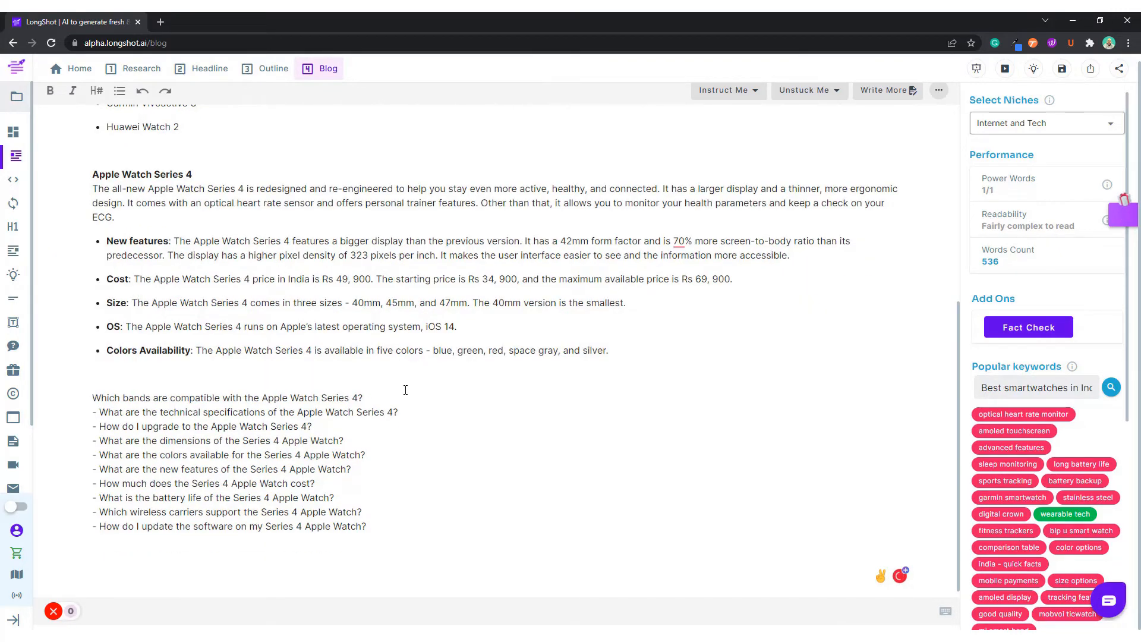
left_click(394, 398)
key("Return")
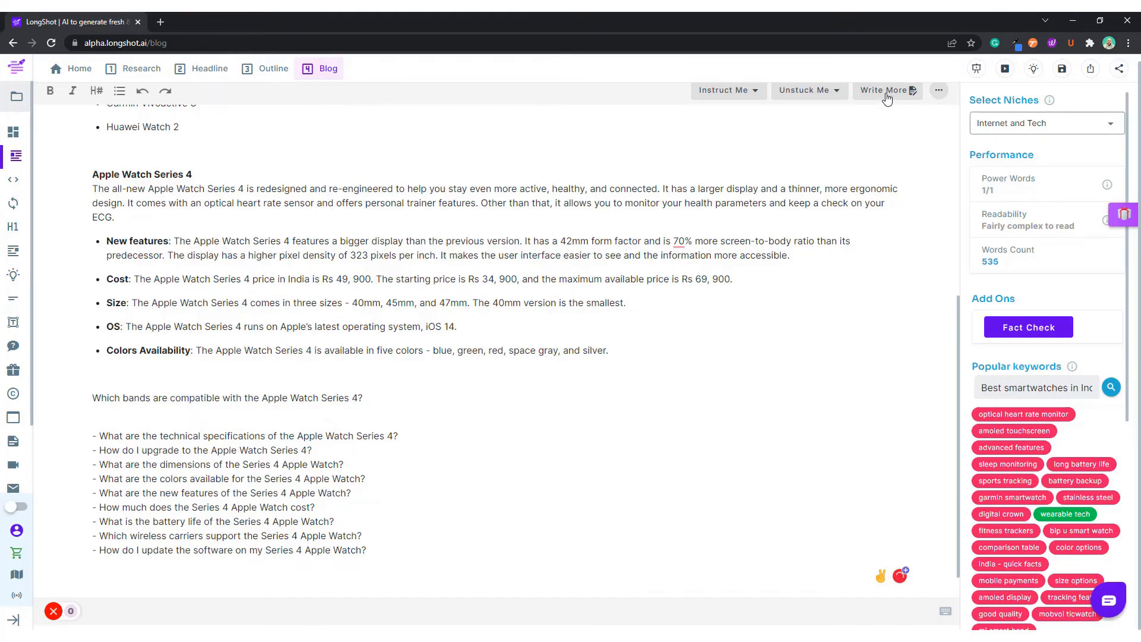
Step: Generate an AI answer after the question "Which bands are compatible with the Apple Watch Series 4?"
left_click(884, 89)
scroll(141, 450, "up", 2)
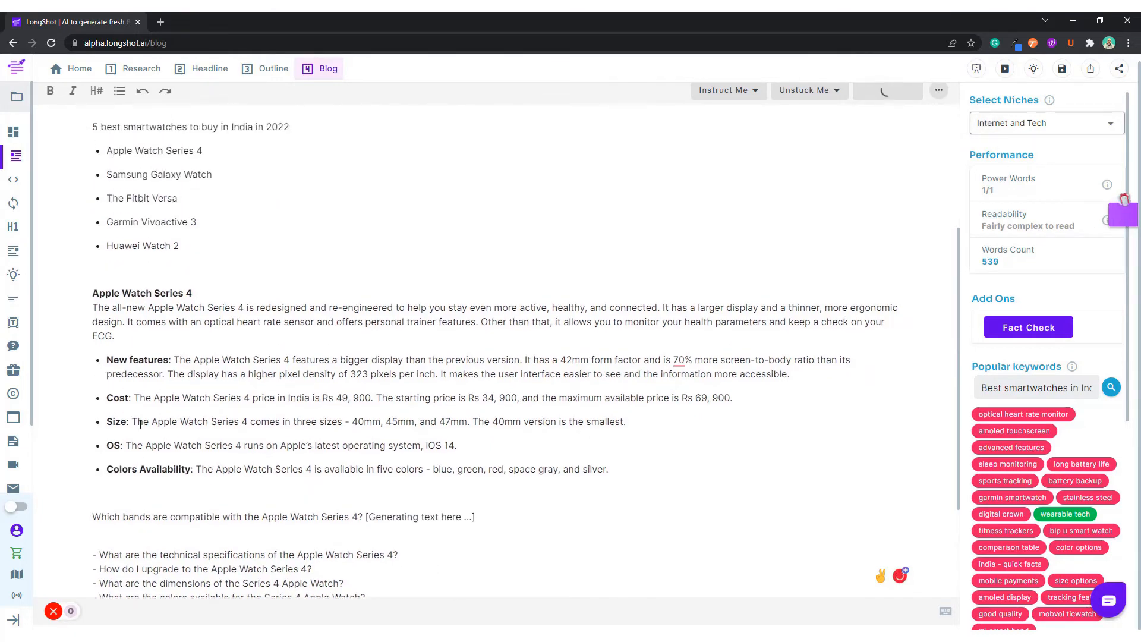
scroll(160, 440, "down", 1)
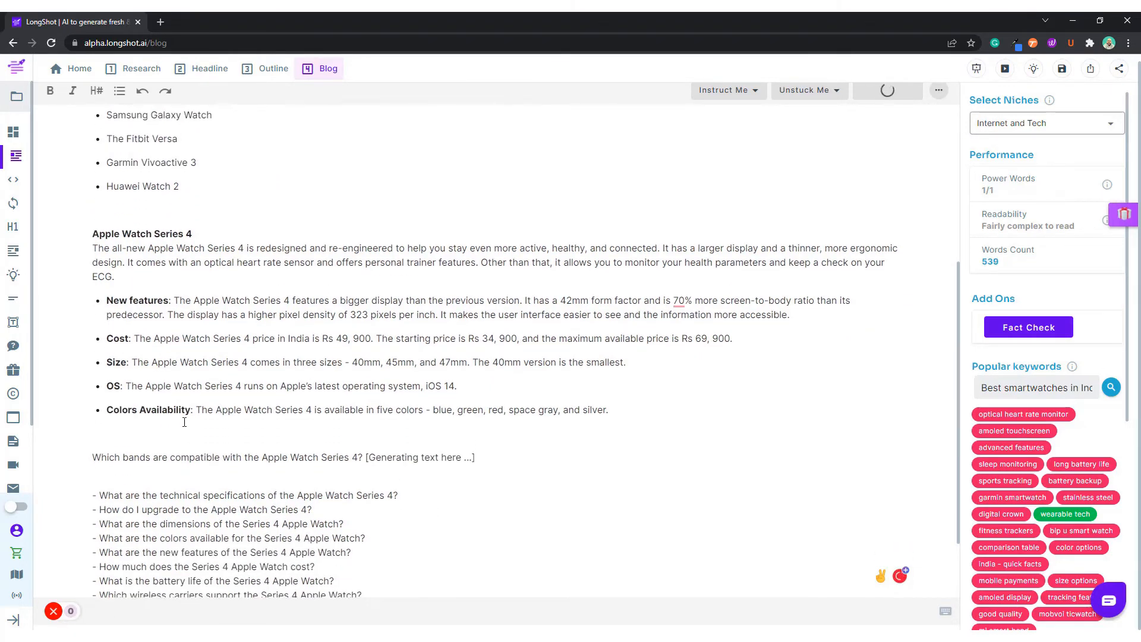
scroll(181, 428, "up", 3)
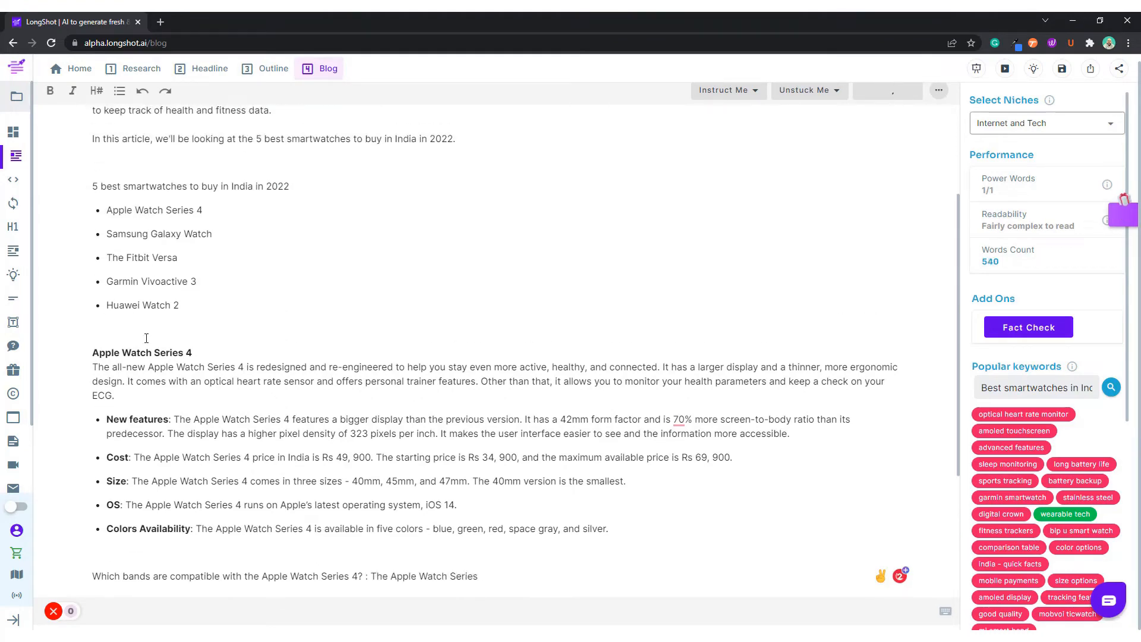
scroll(178, 356, "down", 3)
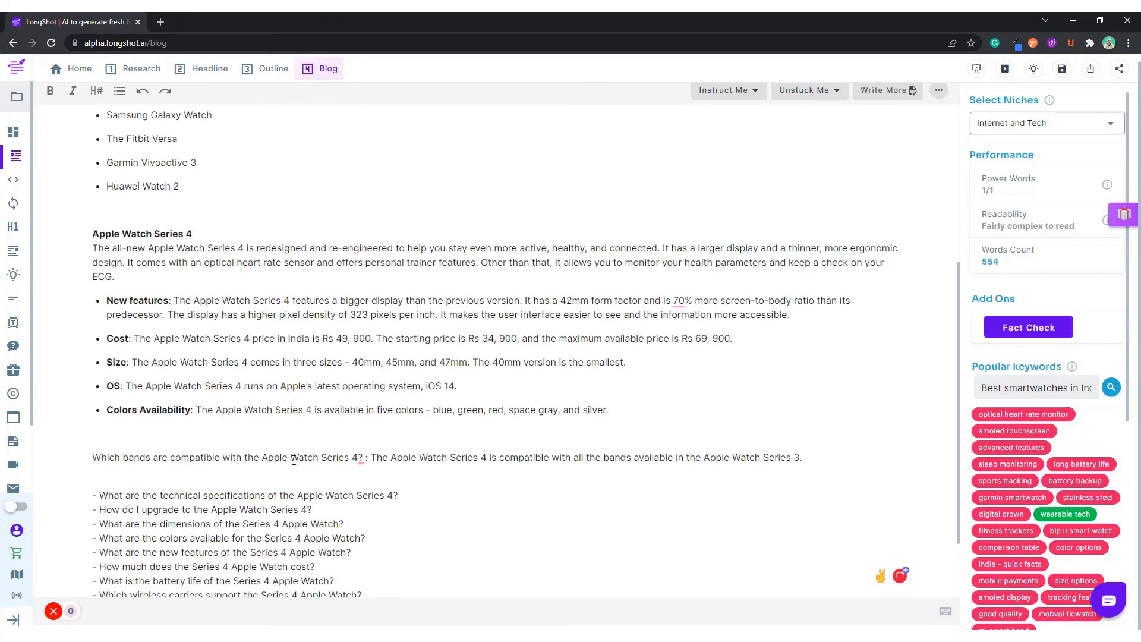
scroll(294, 460, "up", 2)
scroll(350, 480, "down", 2)
Step: Reword the opening of the answered bands question to "Band Compatibility"
left_click_drag(128, 459, 64, 459)
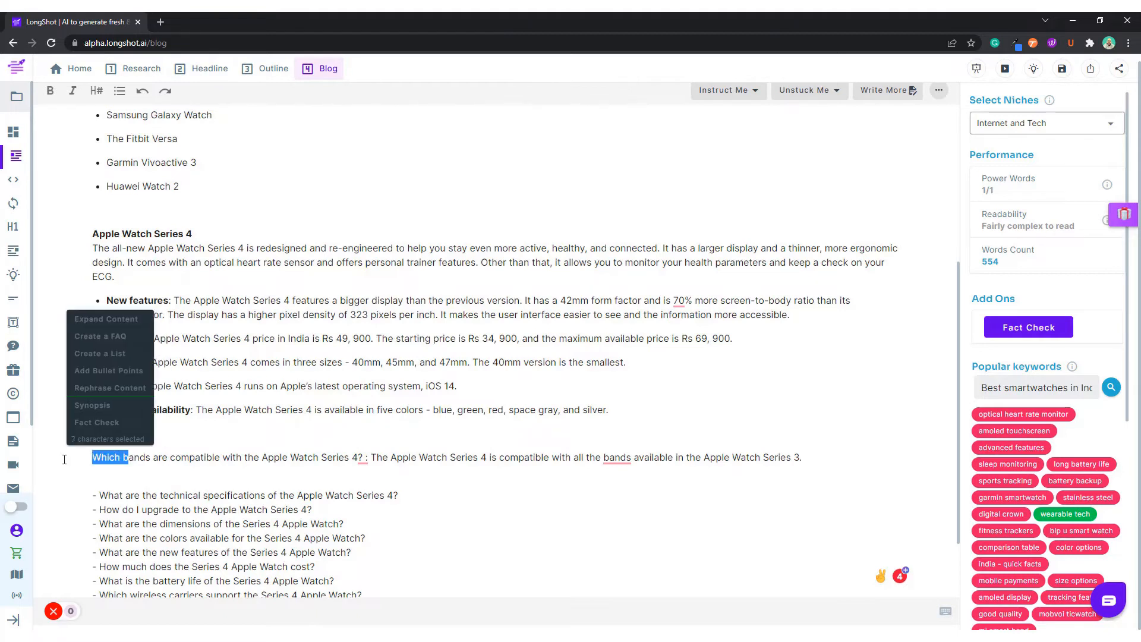
type("B")
key("Right")
key("Right")
key("Right")
key("Right")
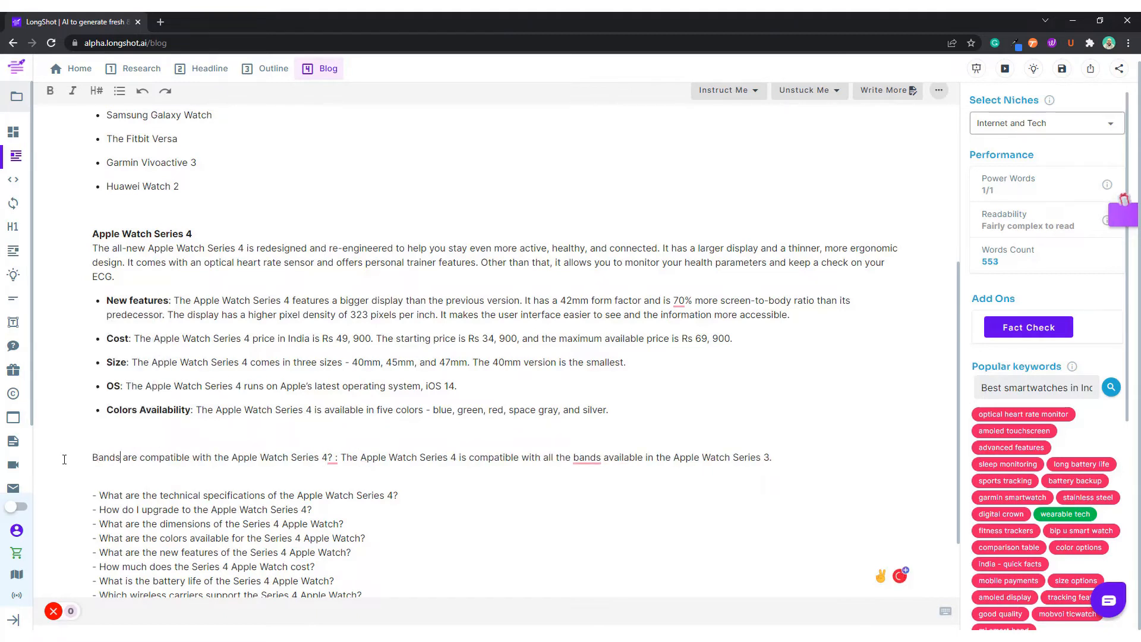
key("BackSpace")
key("Right")
key("Delete")
key("Delete")
key("Delete")
key("Delete")
key("Delete")
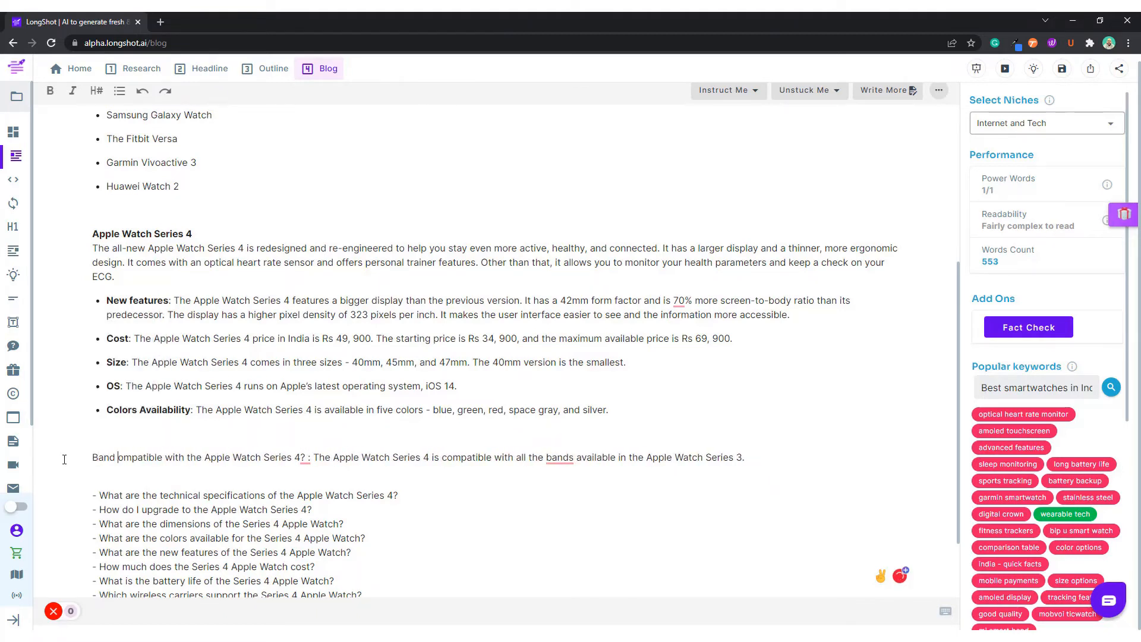
key("Delete")
type("C")
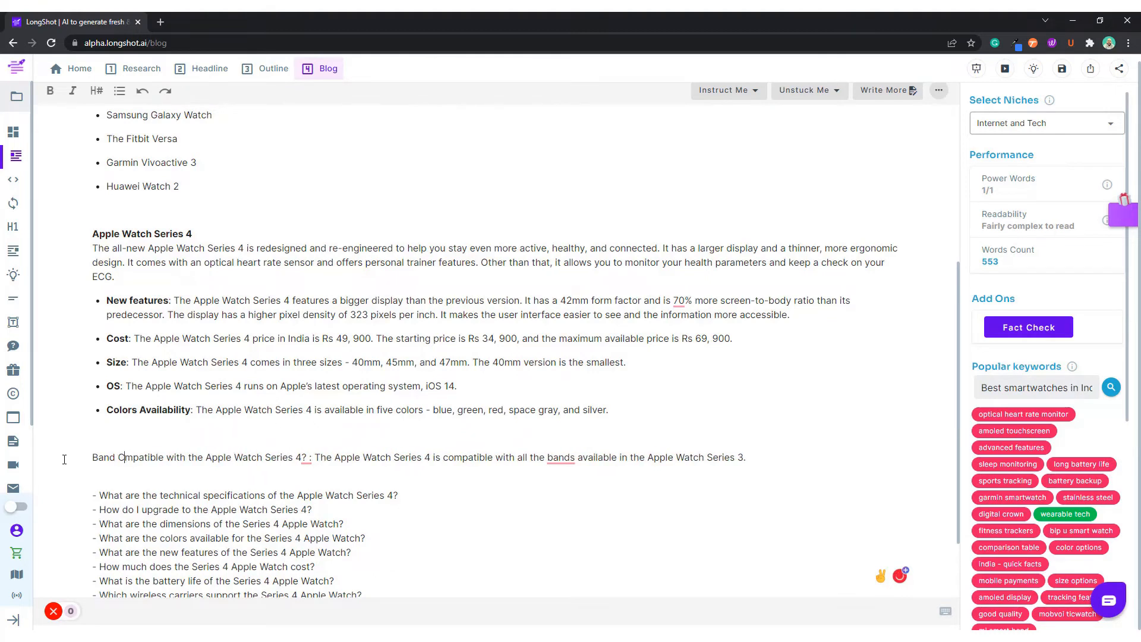
type("o")
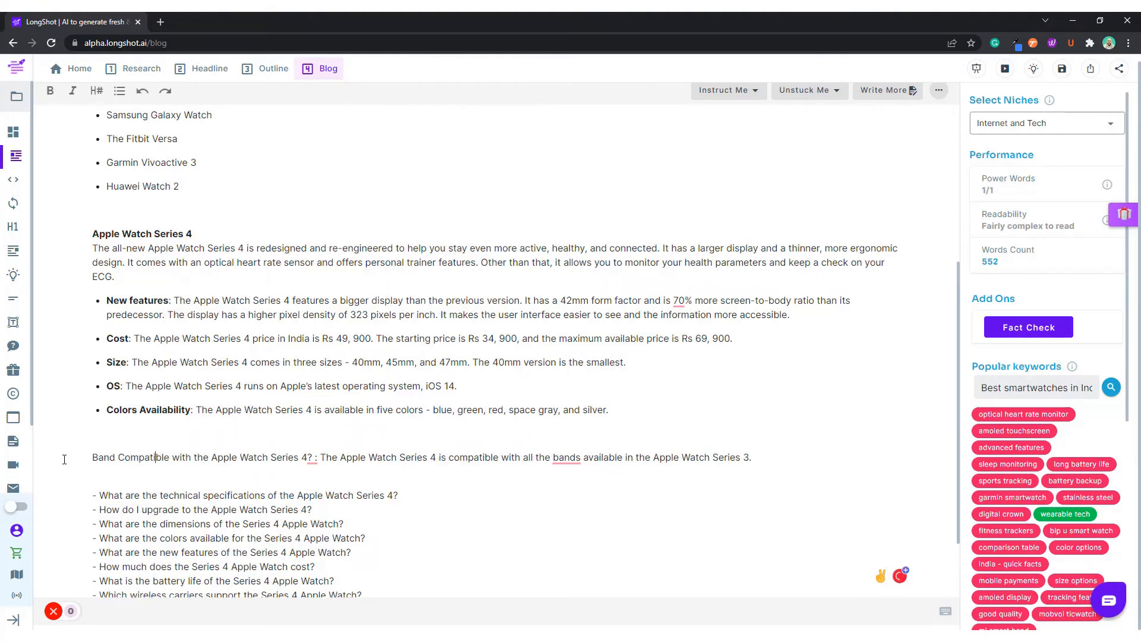
type("i")
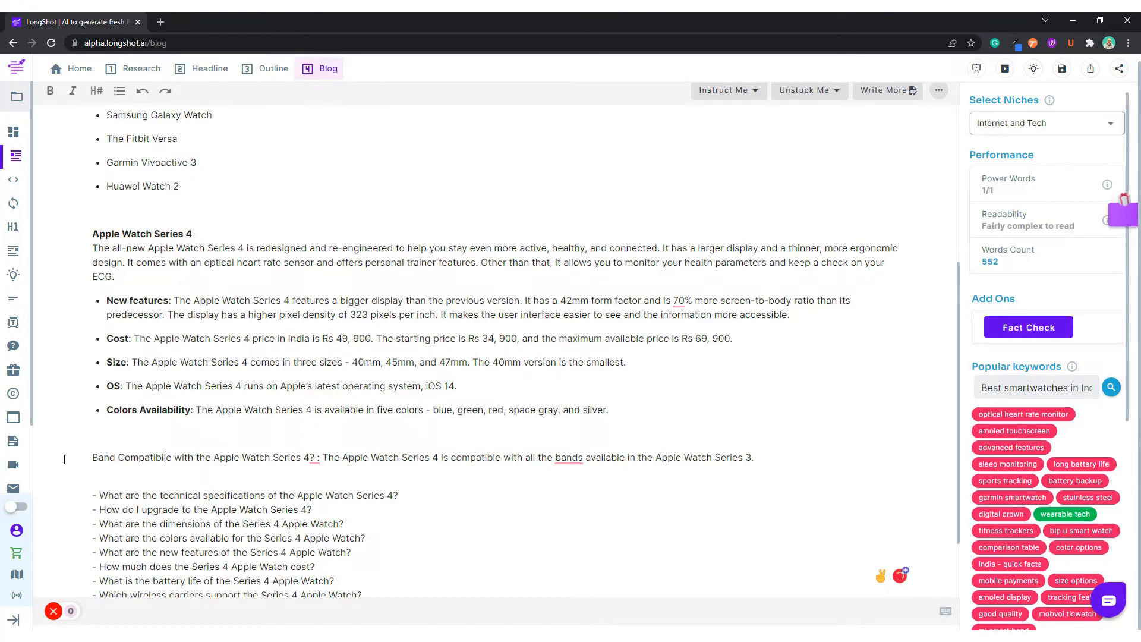
type("ity")
key("Delete")
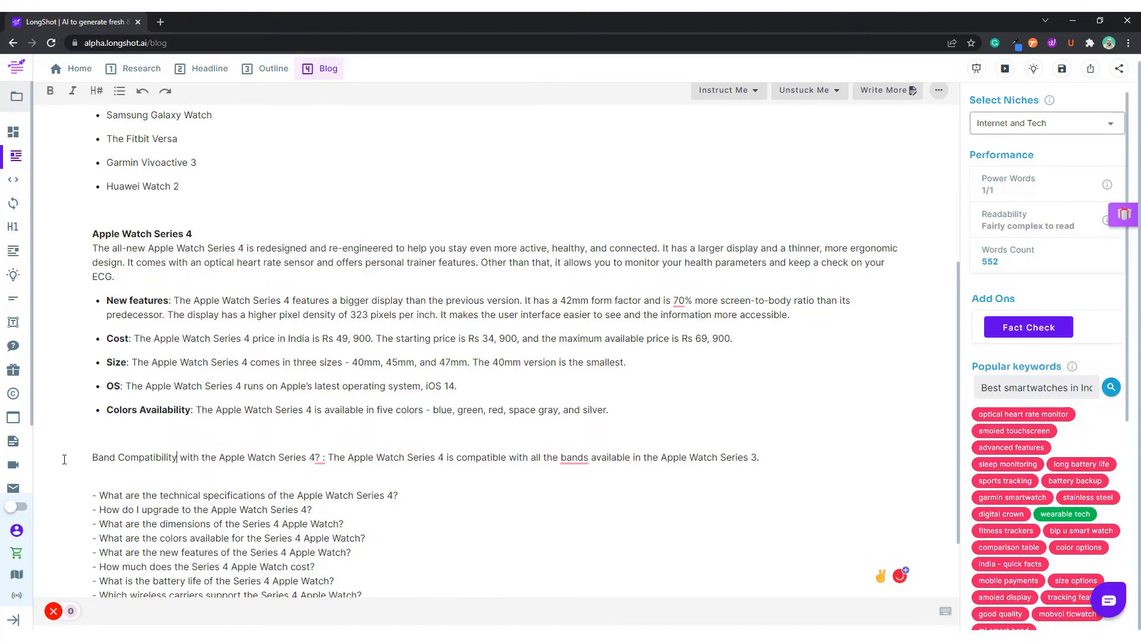
Step: Remove "with the Apple Watch Series 4?" and put a colon directly after "Band Compatibility"
left_click_drag(182, 453, 327, 459)
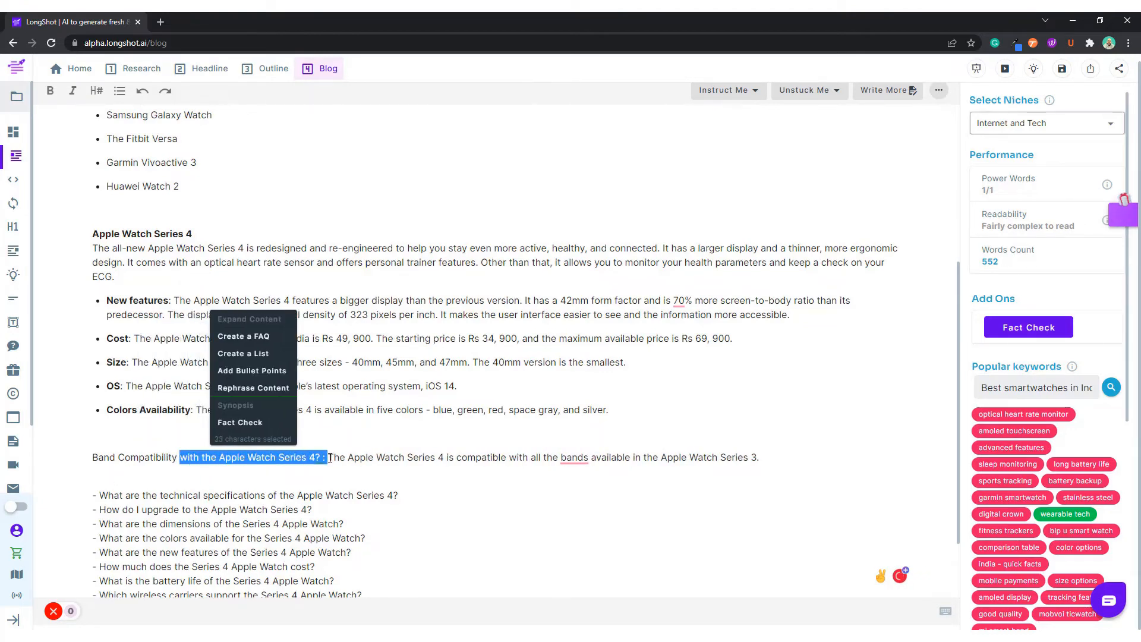
key("BackSpace")
key("BackSpace")
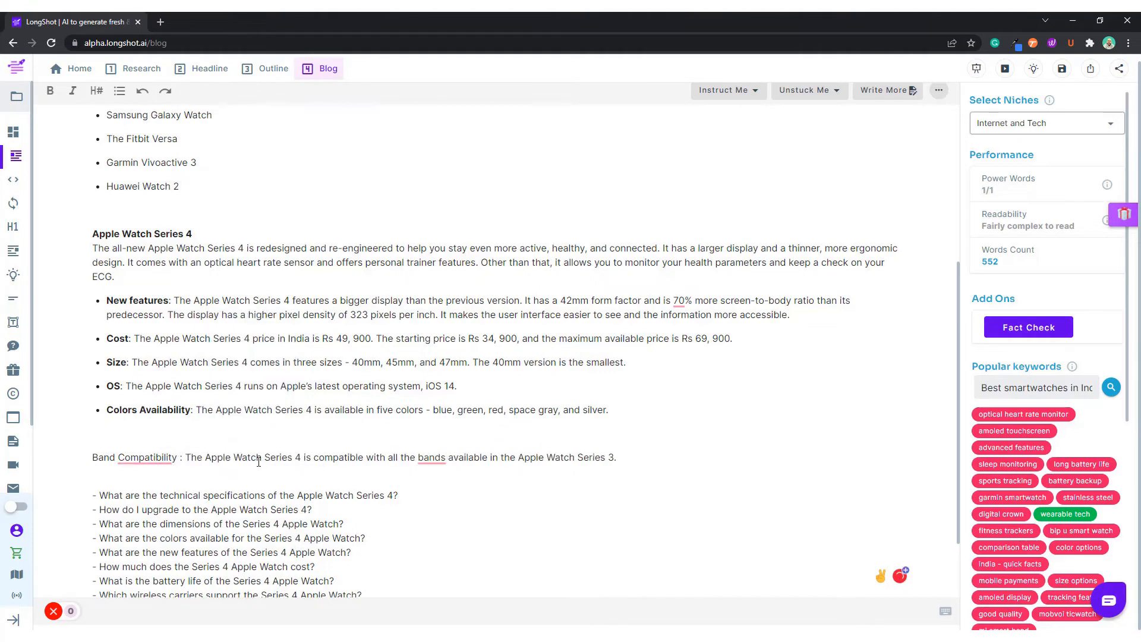
type(":")
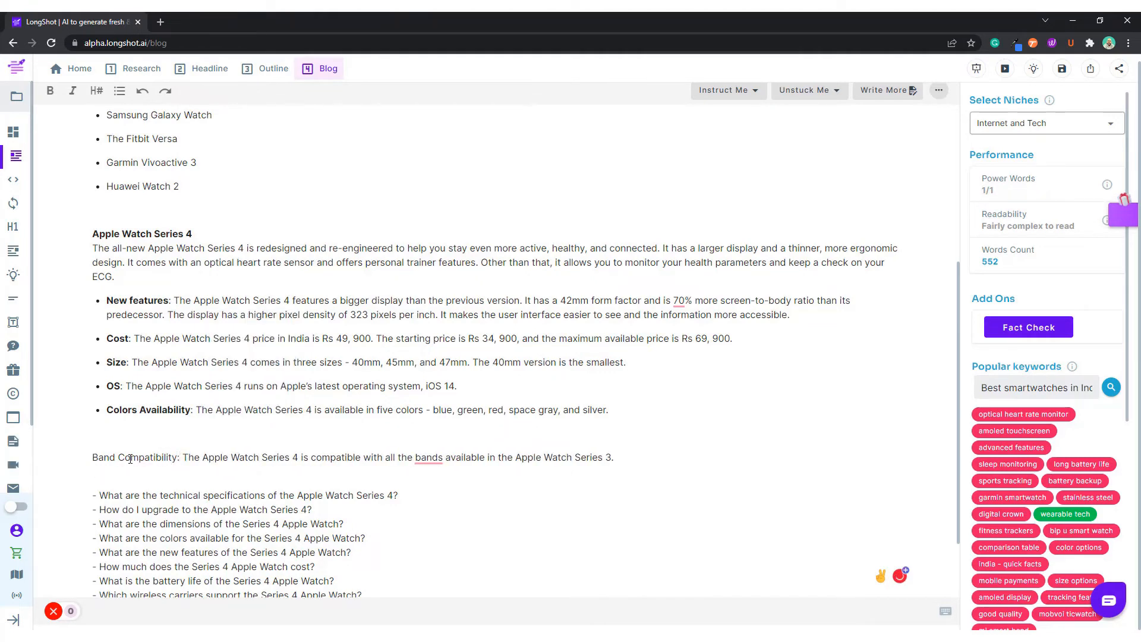
Step: Make the "Band Compatibility" label bold and turn its line into a bullet directly below "Colors Availability"
left_click_drag(178, 459, 85, 458)
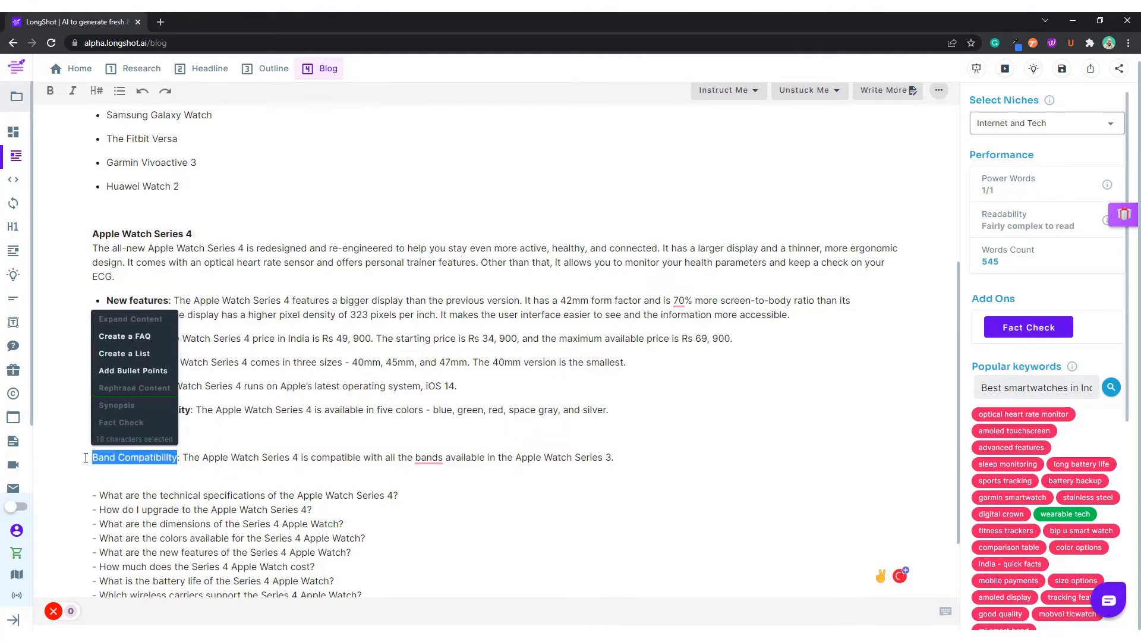
key("ctrl+b")
triple_click(630, 412)
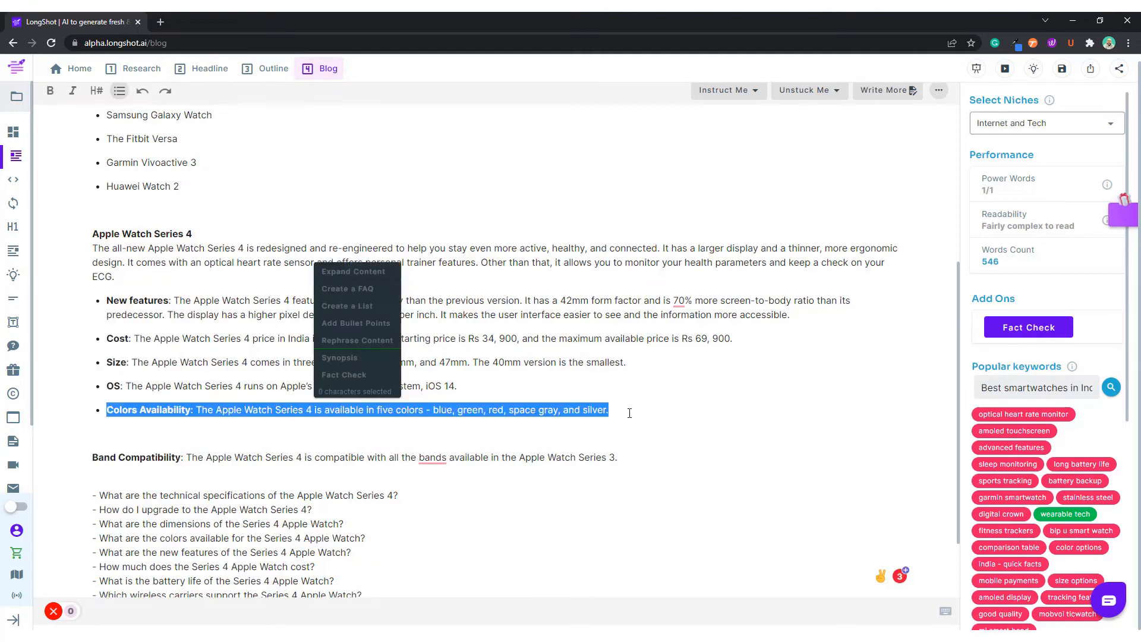
left_click(630, 412)
key("Delete")
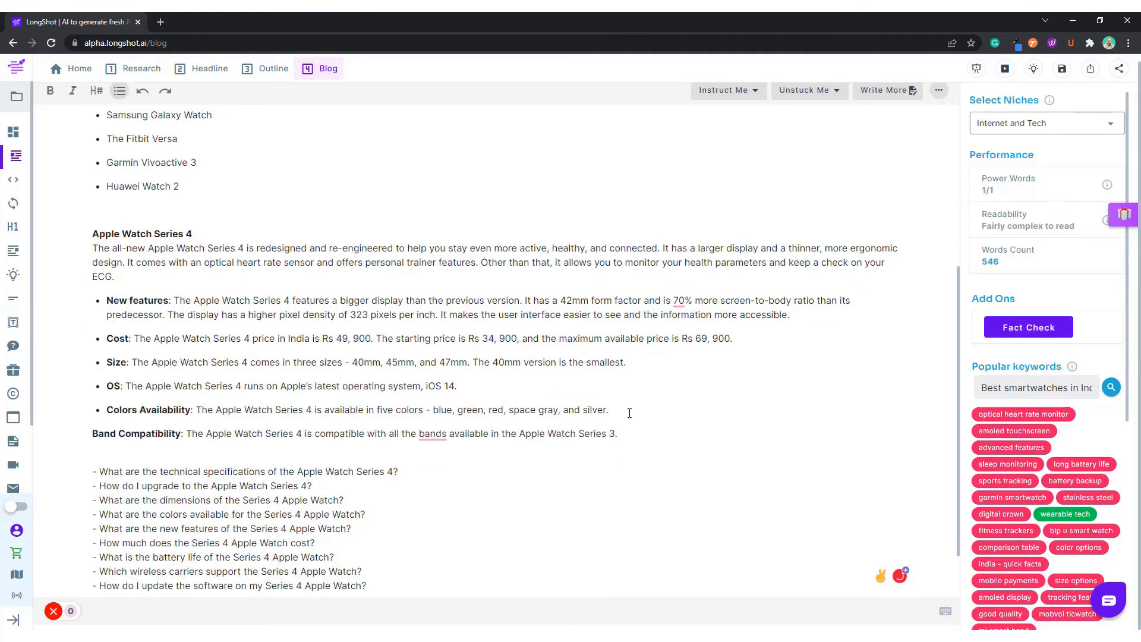
key("Delete")
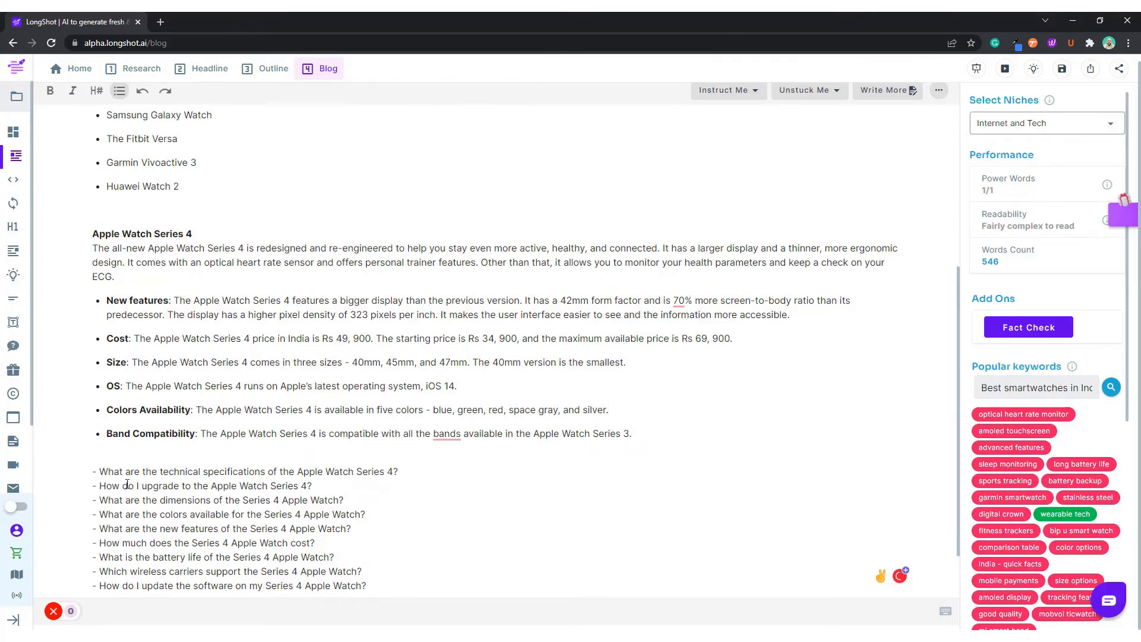
Step: Separate the technical specifications question from the list without its dash and generate an AI answer after it
scroll(133, 471, "down", 1)
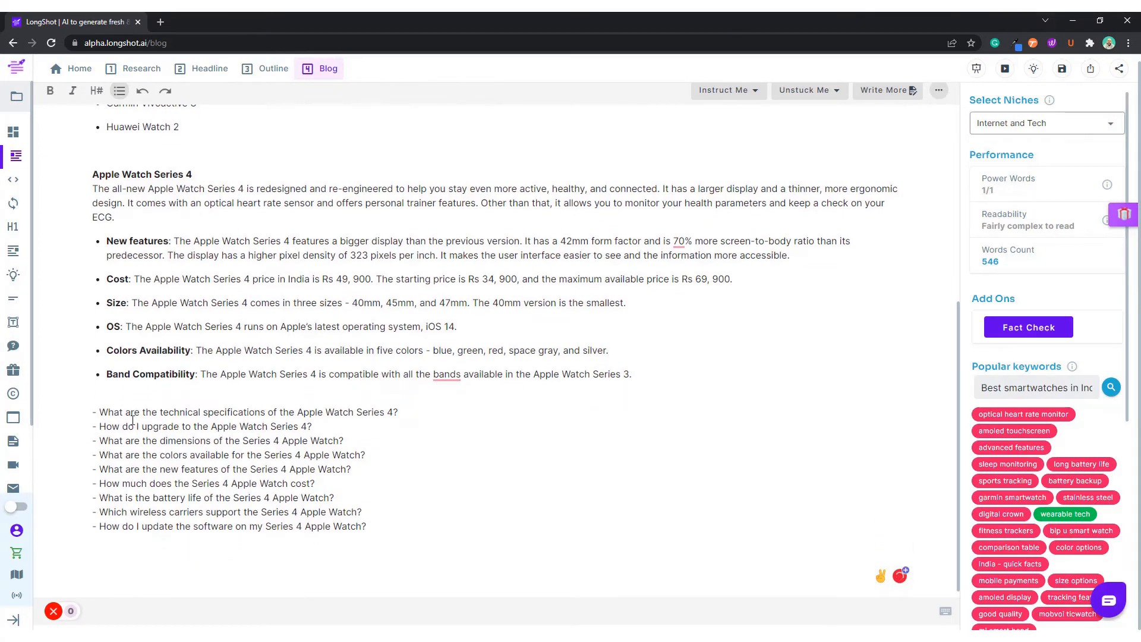
left_click(94, 412)
key("Delete")
key("Delete")
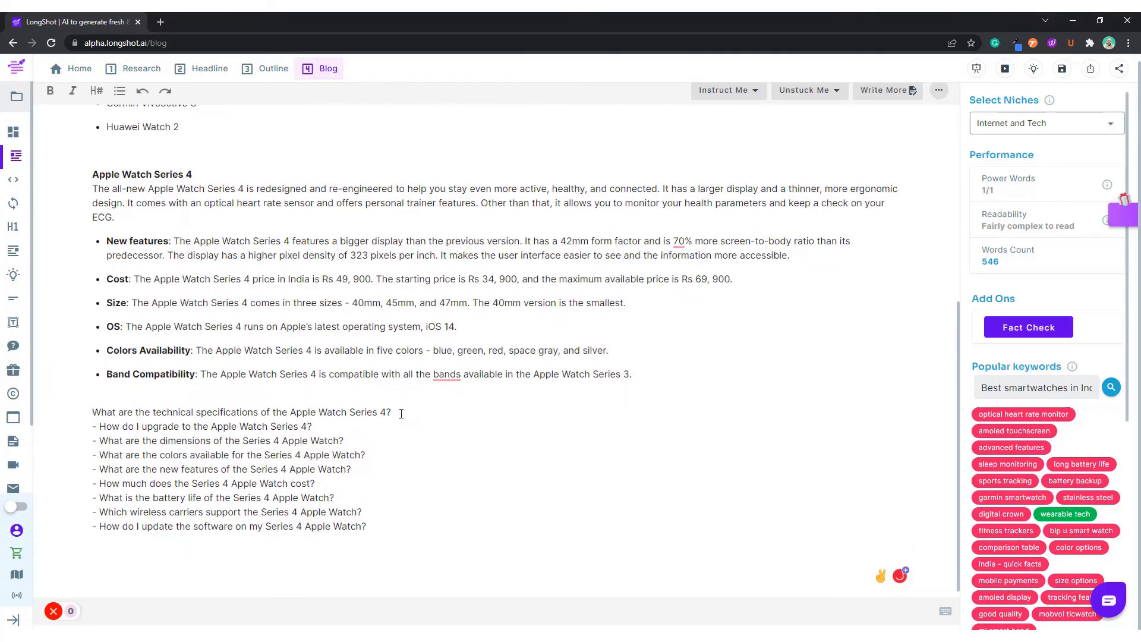
left_click(402, 414)
key("Return")
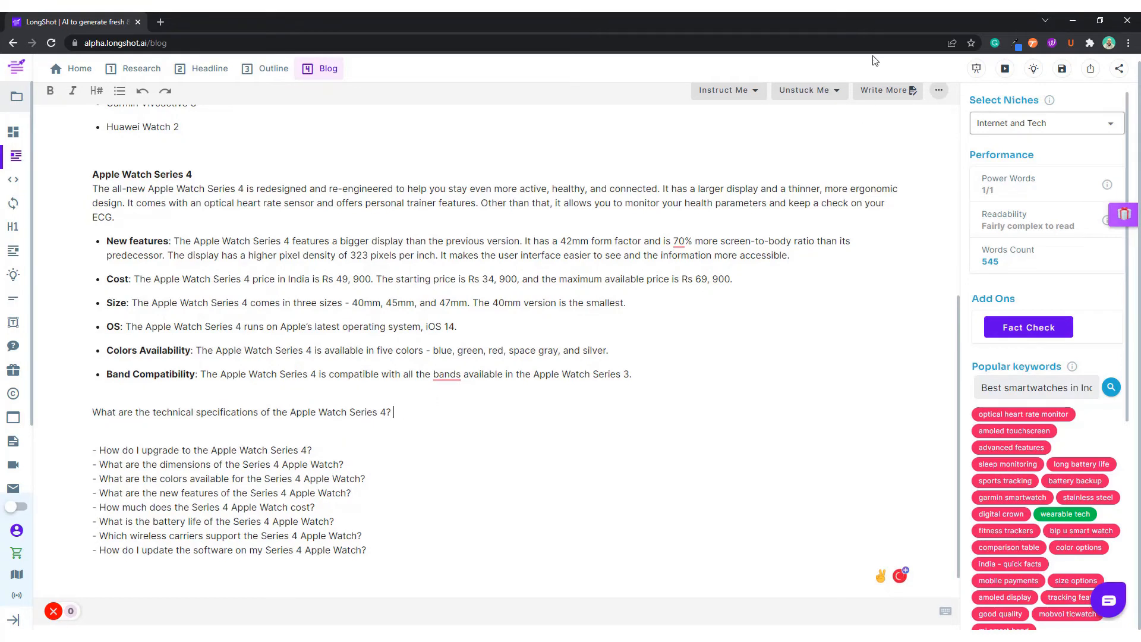
left_click(871, 95)
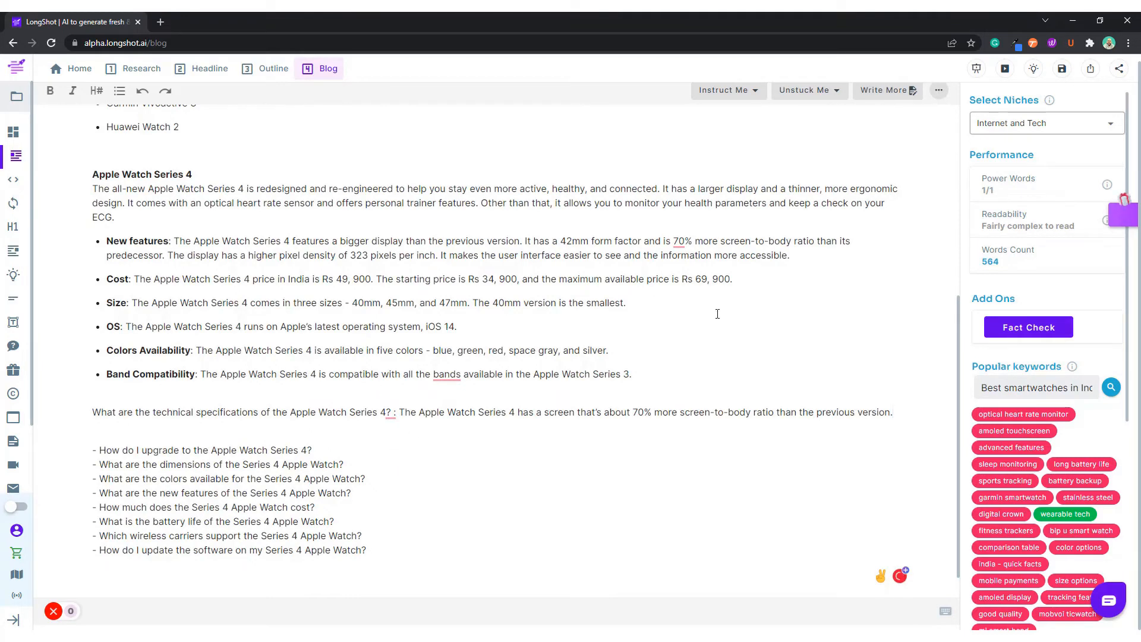
Step: Delete the technical specifications question together with its generated answer
left_click_drag(876, 415, 80, 412)
key("BackSpace")
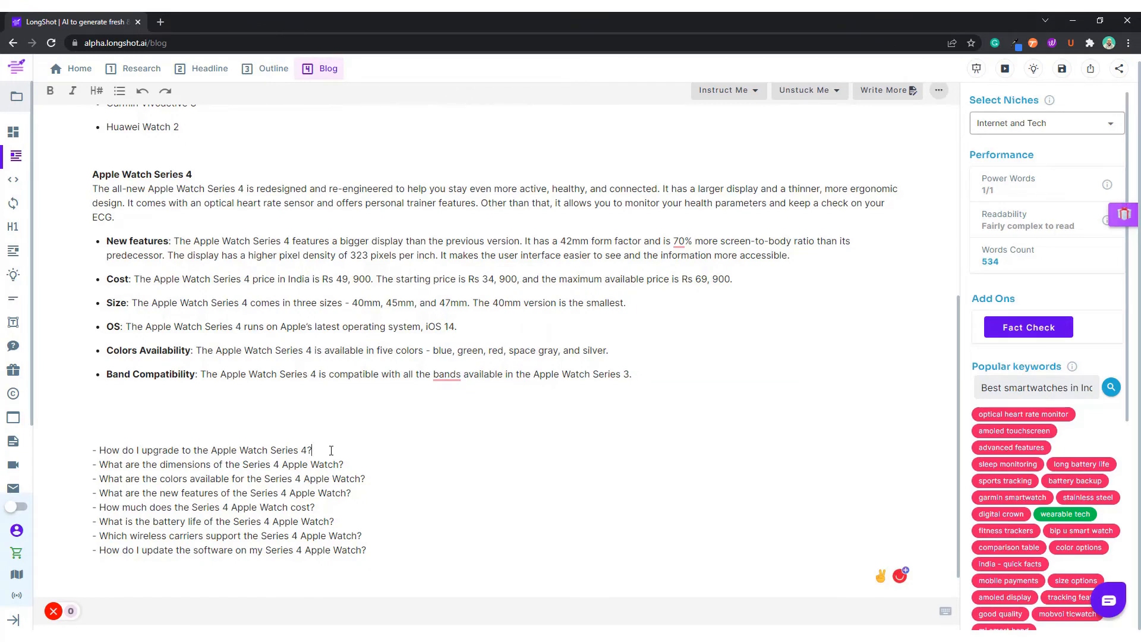
Step: Separate "How do I upgrade to the Apple Watch Series 4?" from the list without its dash and generate an AI answer after it
key("Return")
left_click_drag(100, 450, 89, 451)
key("BackSpace")
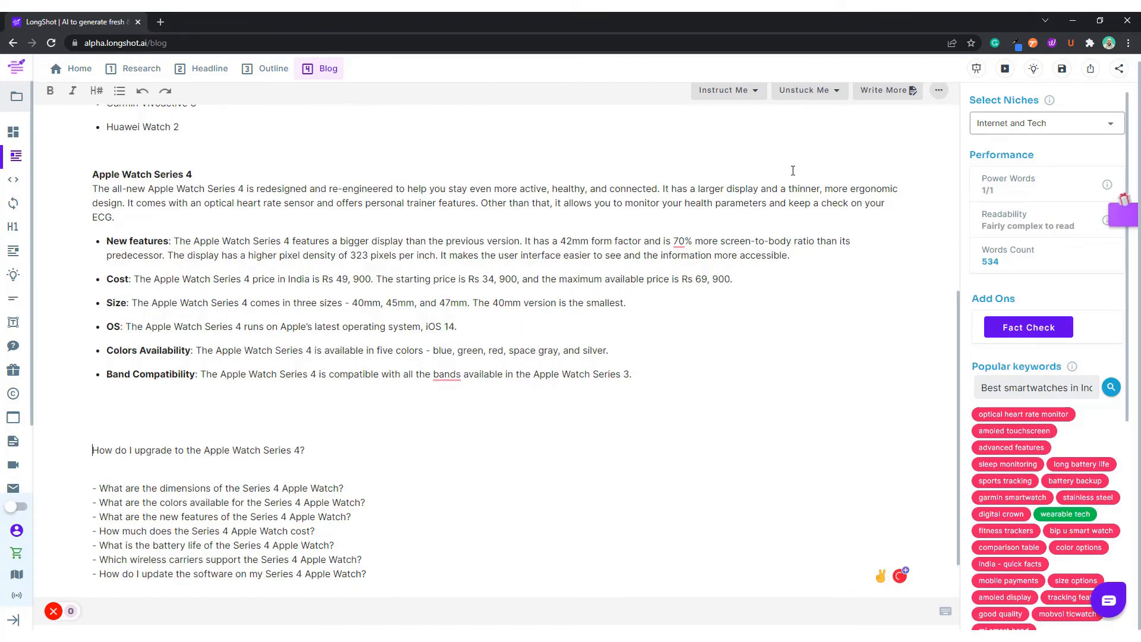
left_click(903, 95)
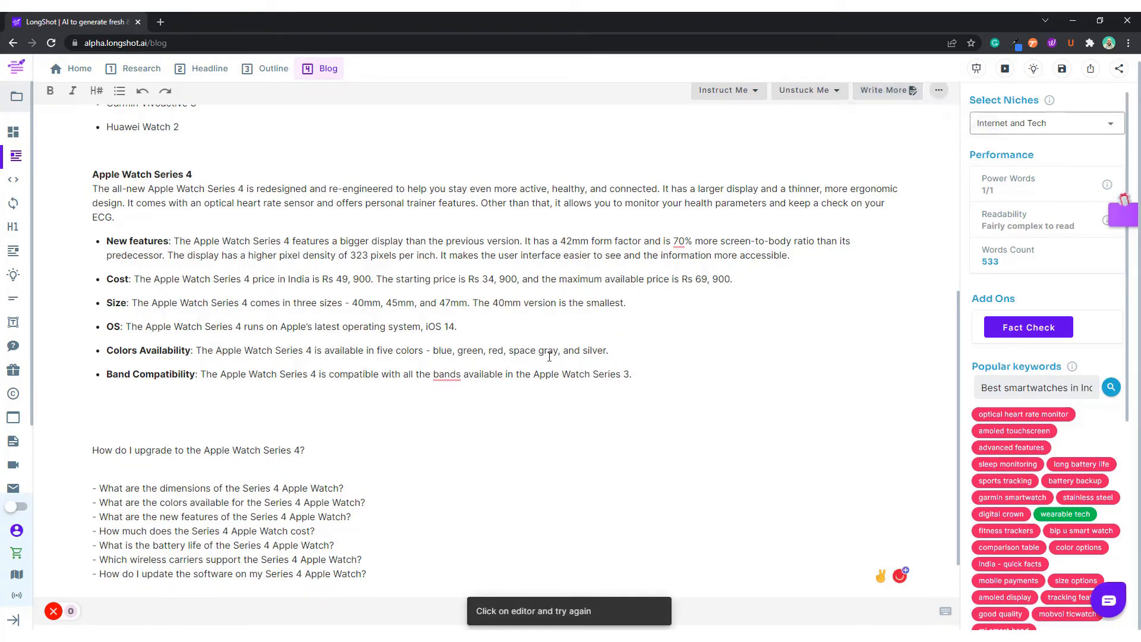
left_click_drag(380, 436, 379, 451)
left_click(335, 454)
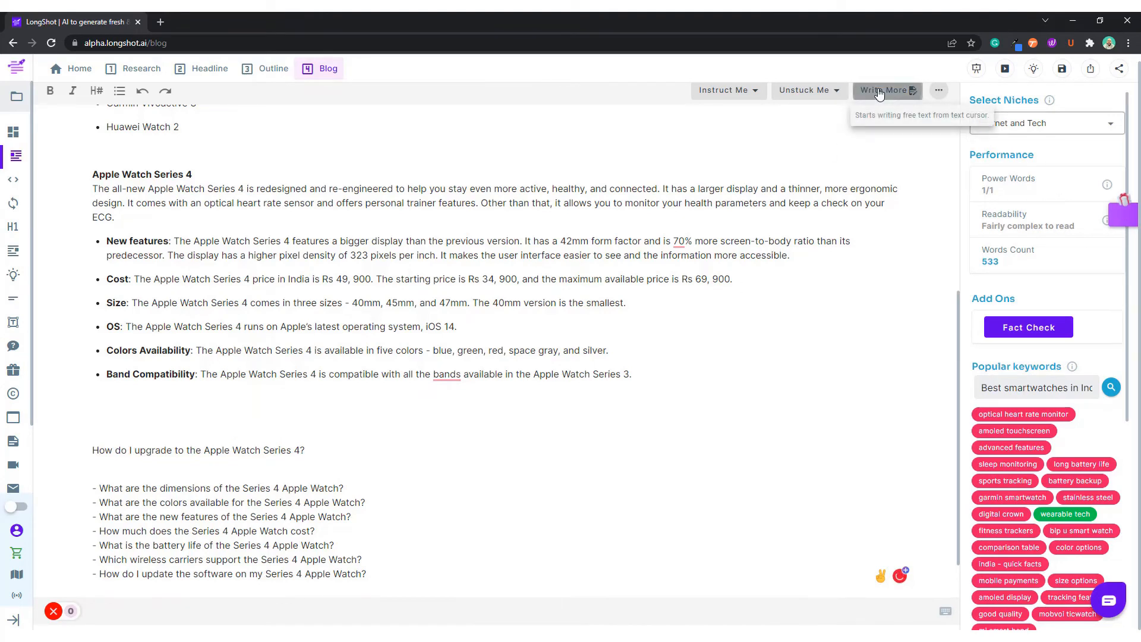
left_click(861, 94)
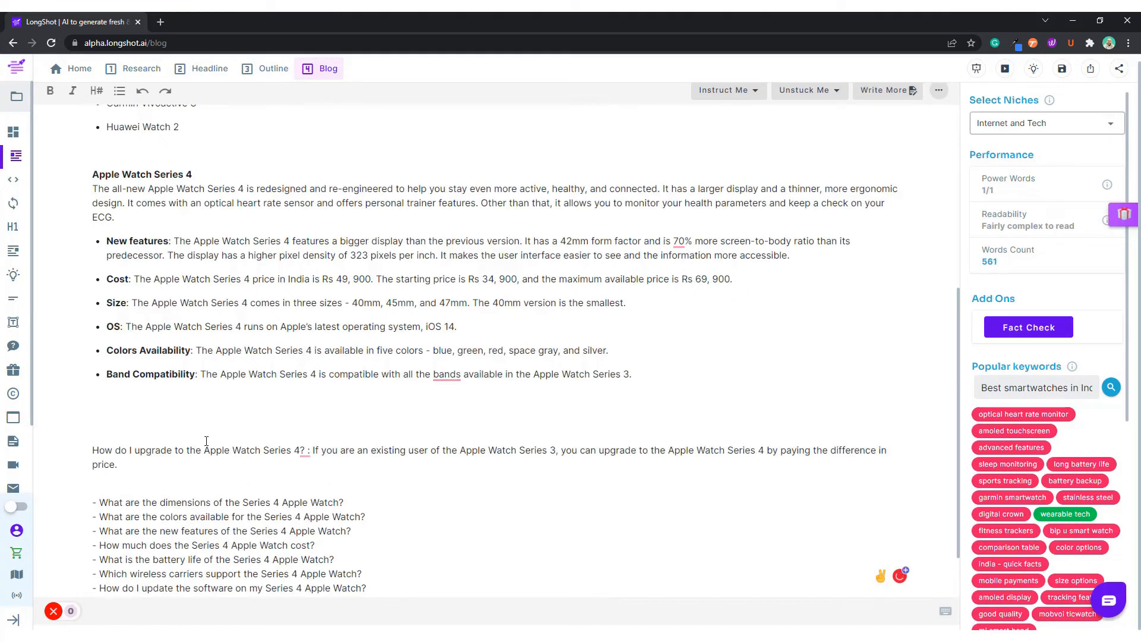
Step: Delete the upgrade question together with its generated answer and the surrounding blank space
triple_click(141, 466)
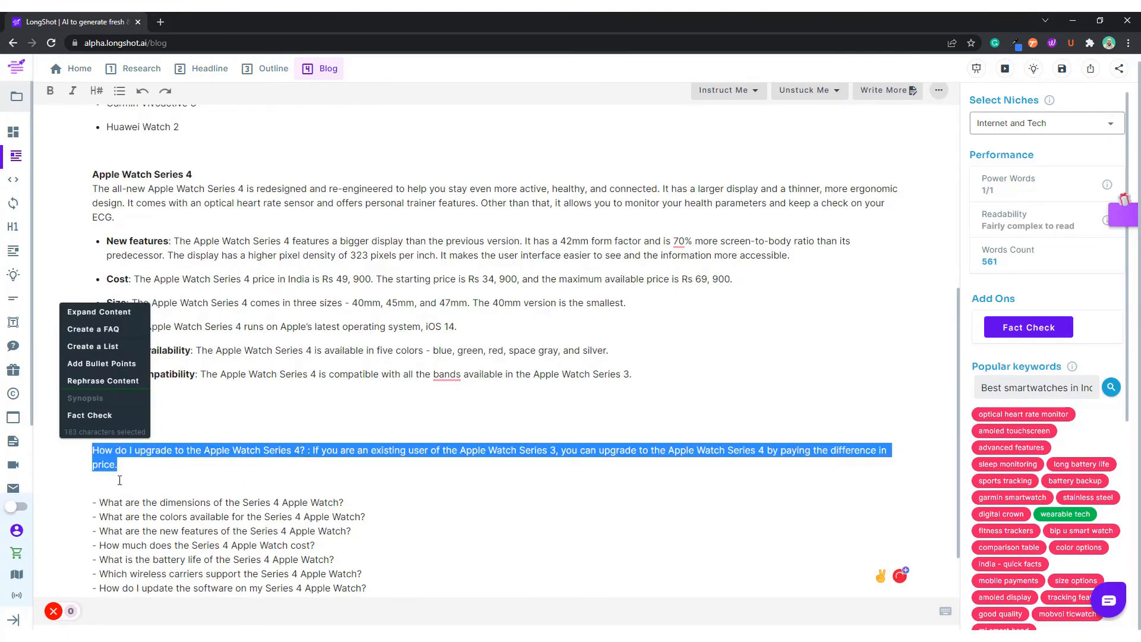
left_click(170, 487)
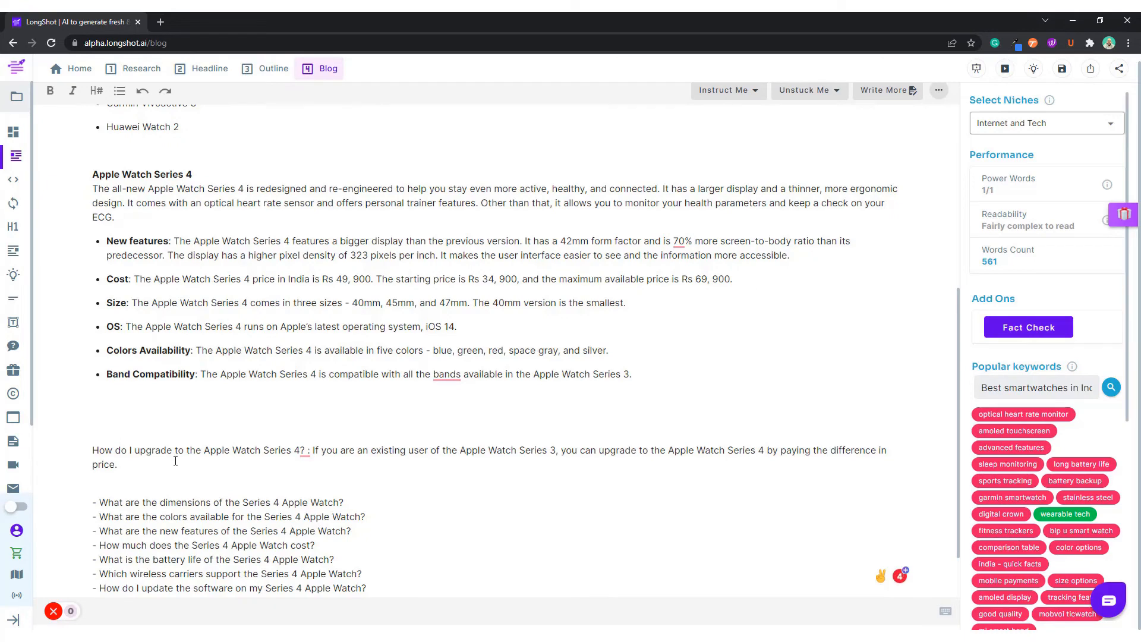
triple_click(107, 487)
left_click(196, 450)
left_click_drag(92, 428, 112, 474)
key("BackSpace")
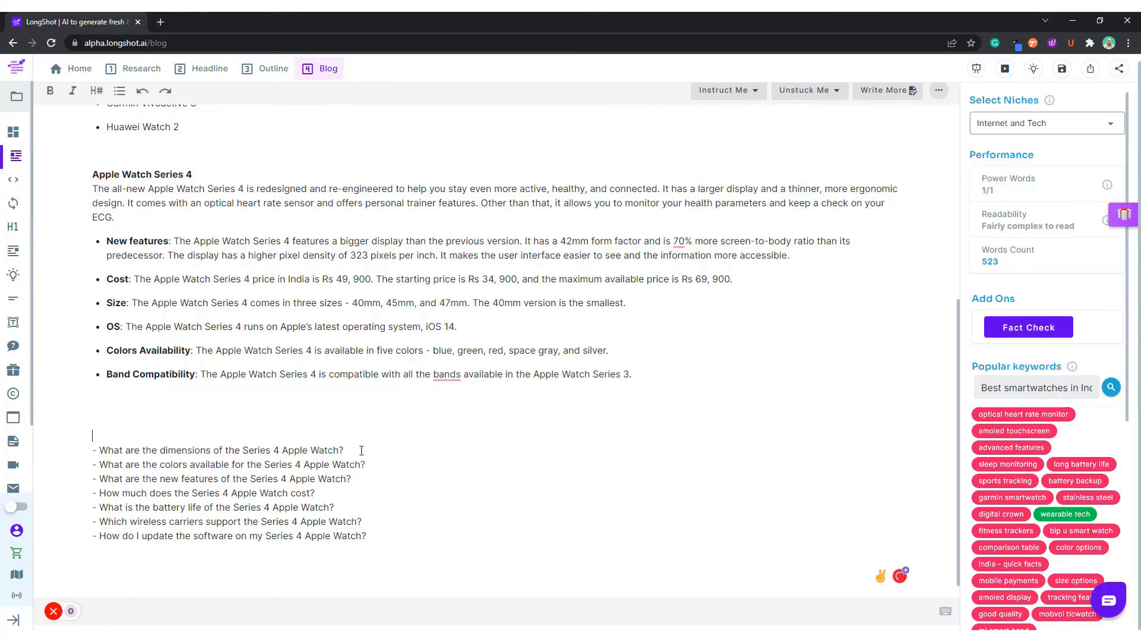
Step: Delete the dimensions, colors, new features and cost questions from the question list, along with the blank lines above it
left_click_drag(361, 450, 91, 450)
key("BackSpace")
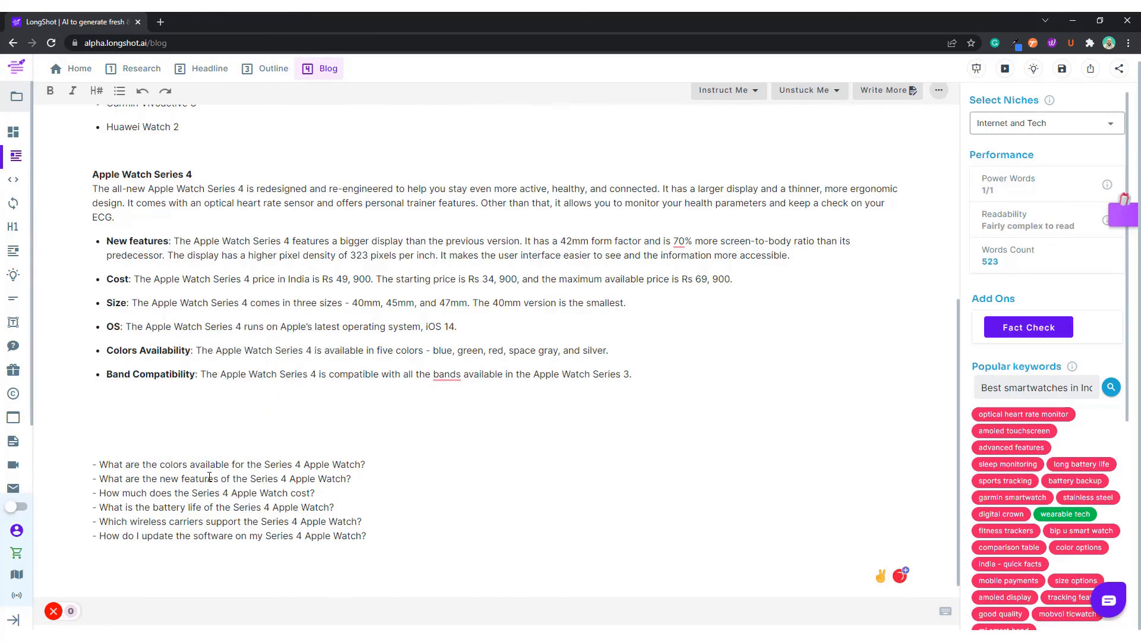
left_click_drag(365, 465, 91, 464)
key("BackSpace")
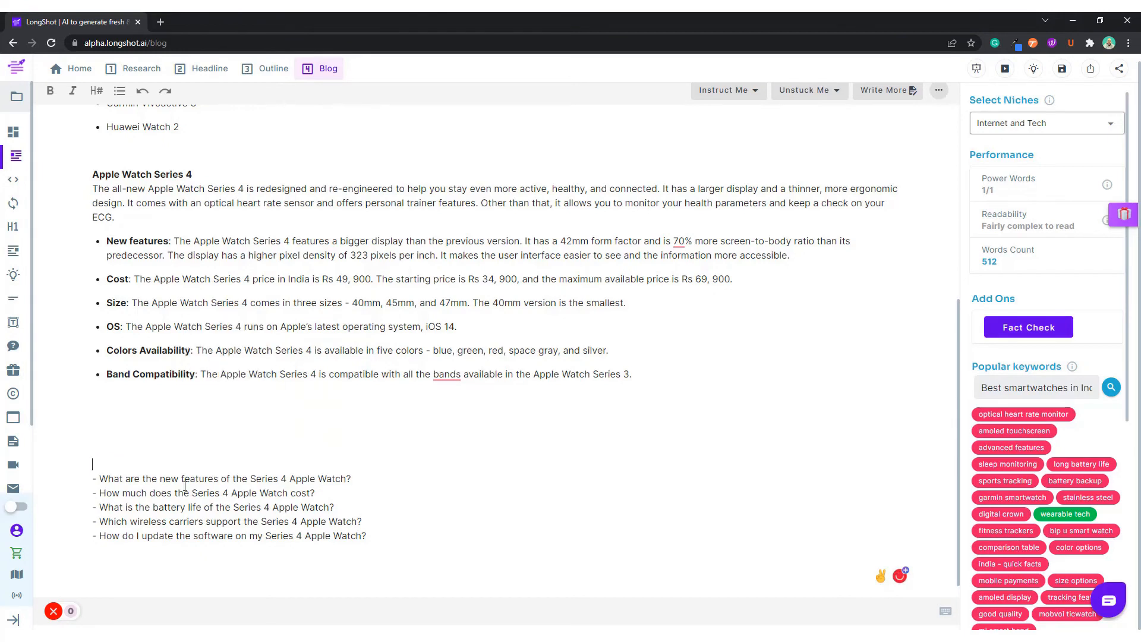
left_click_drag(351, 478, 92, 479)
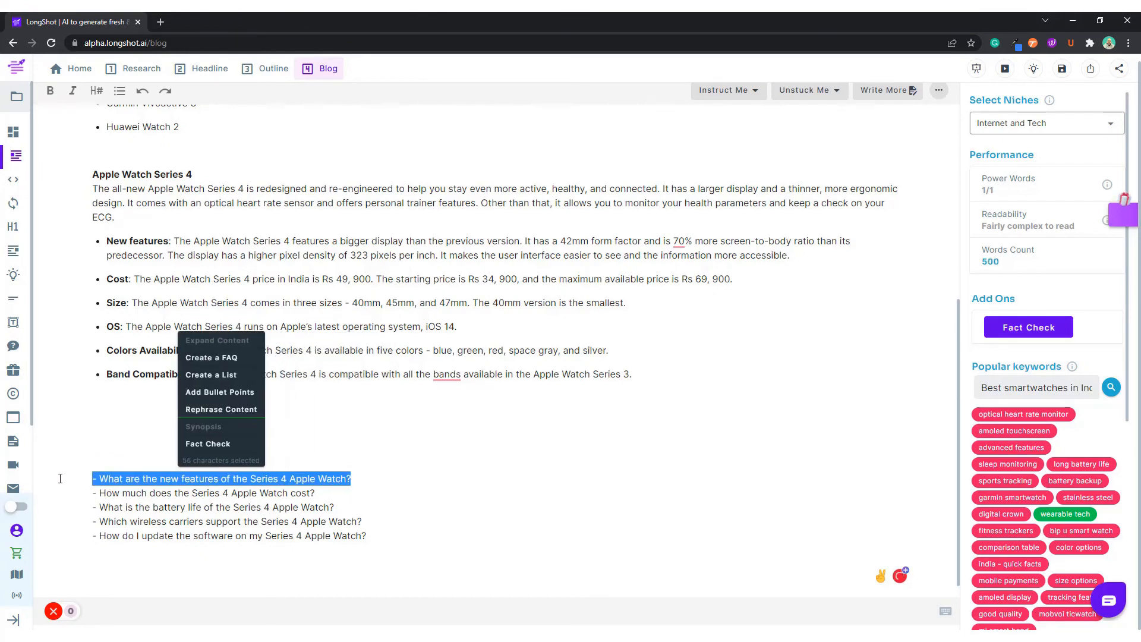
key("BackSpace")
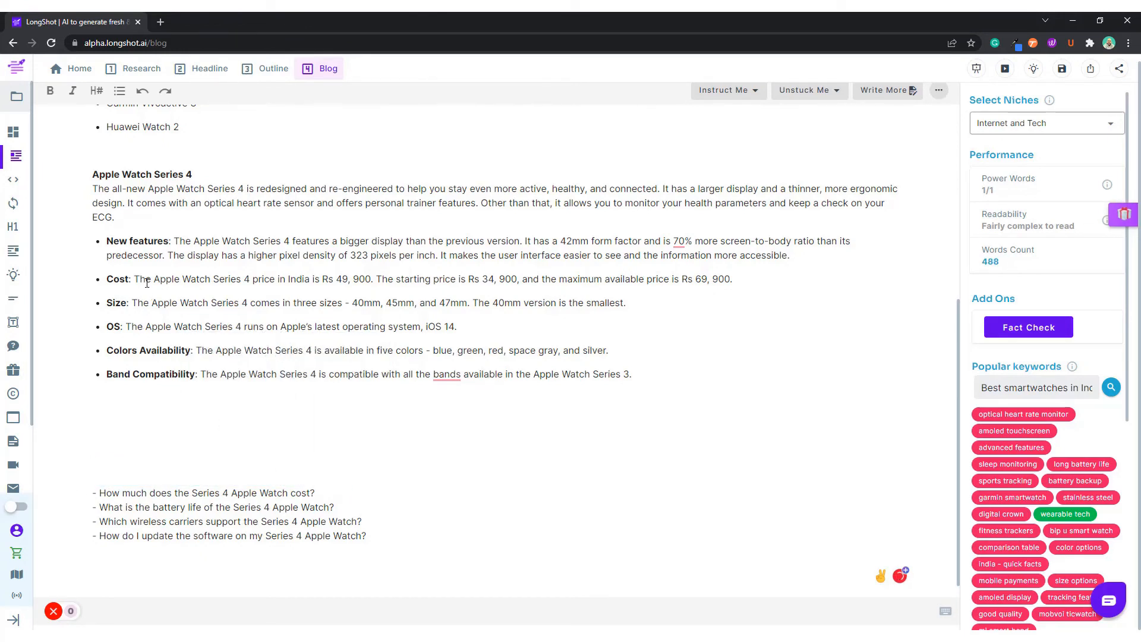
left_click_drag(334, 498, 92, 492)
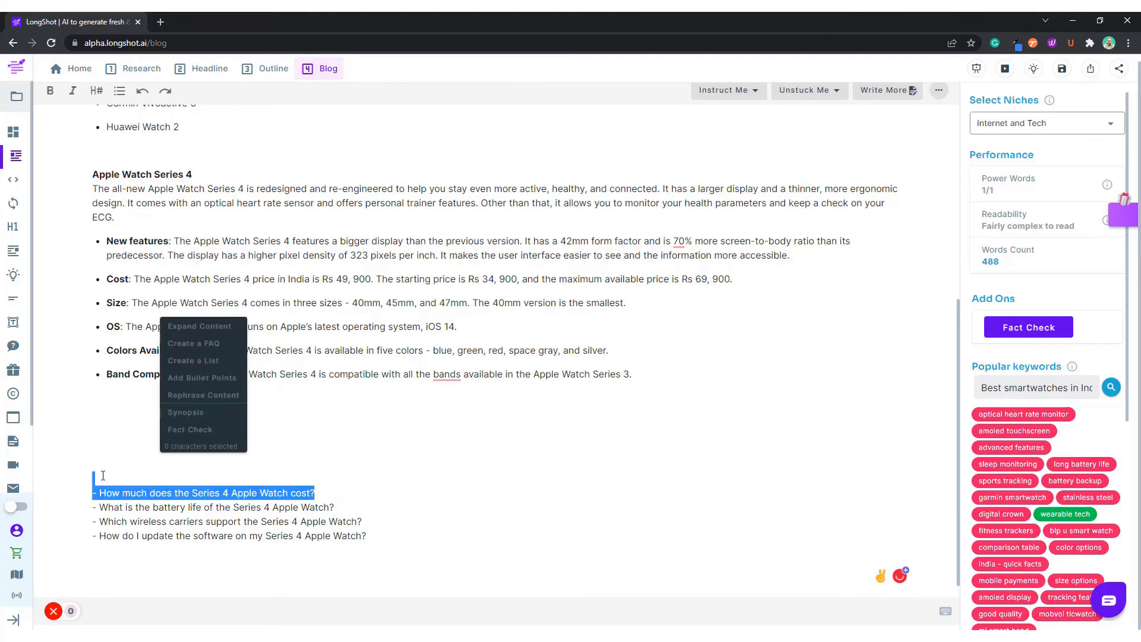
key("BackSpace")
key("BackSpace")
key("BackSpace")
key("BackSpace")
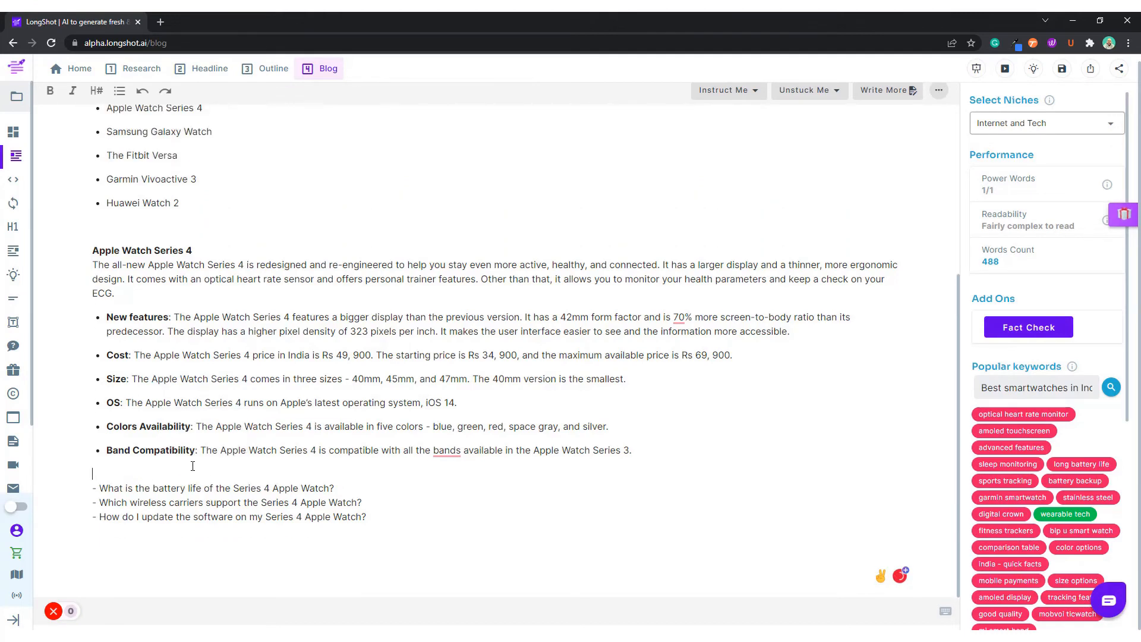
Step: Separate "What is the battery life of the Series 4 Apple Watch?" from the list without its dash and generate an AI answer after it
left_click(97, 491)
key("BackSpace")
key("Delete")
left_click(368, 491)
key("Return")
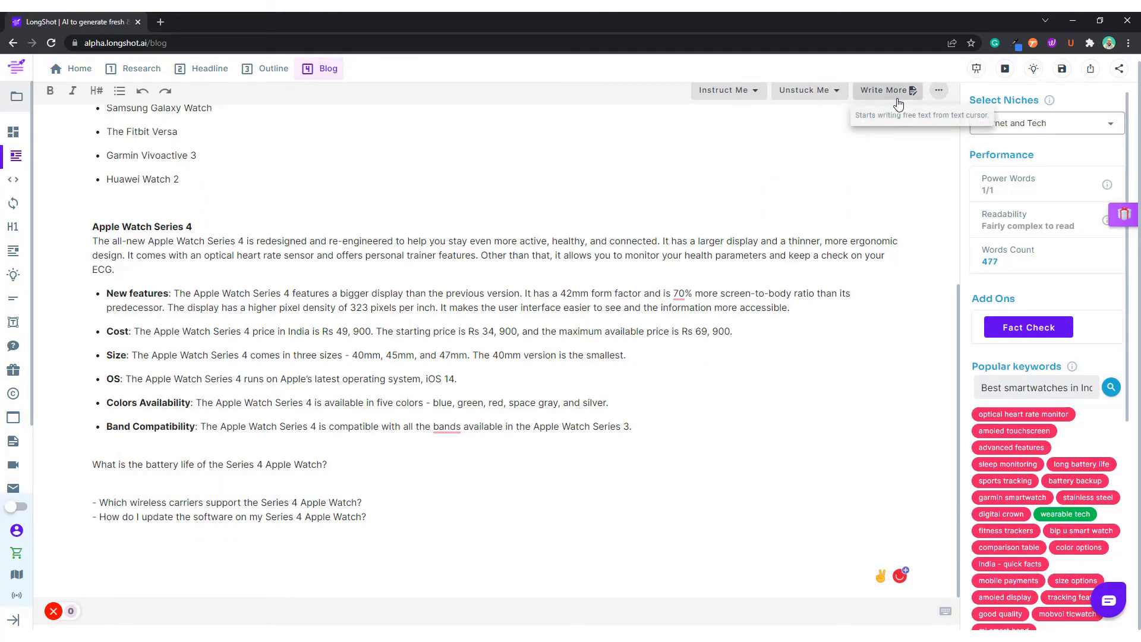
left_click(898, 101)
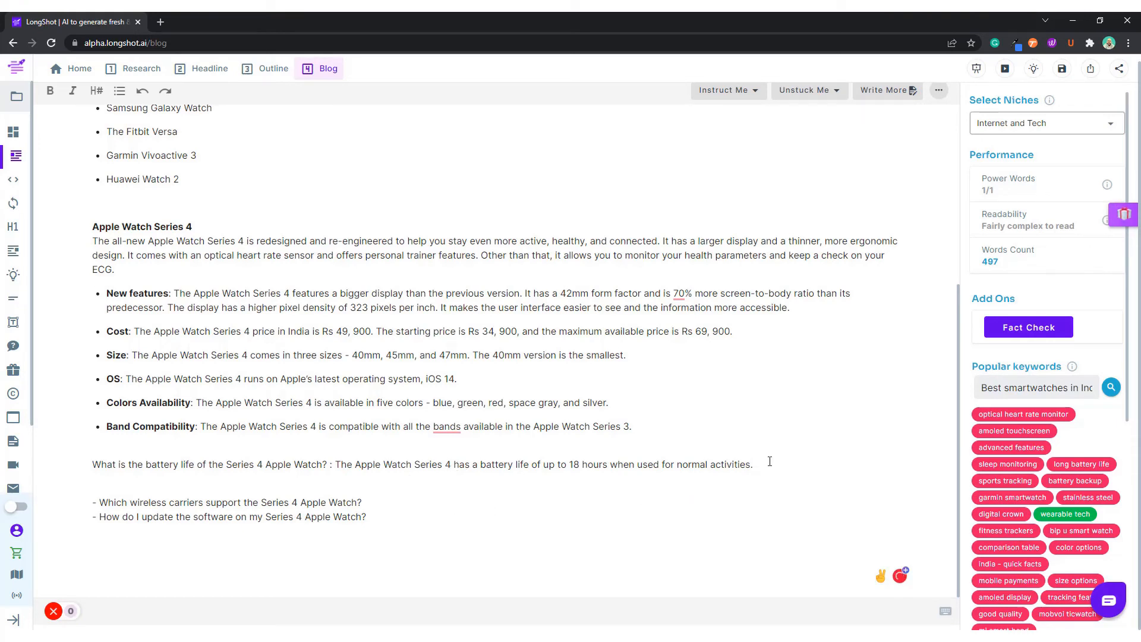
left_click(881, 90)
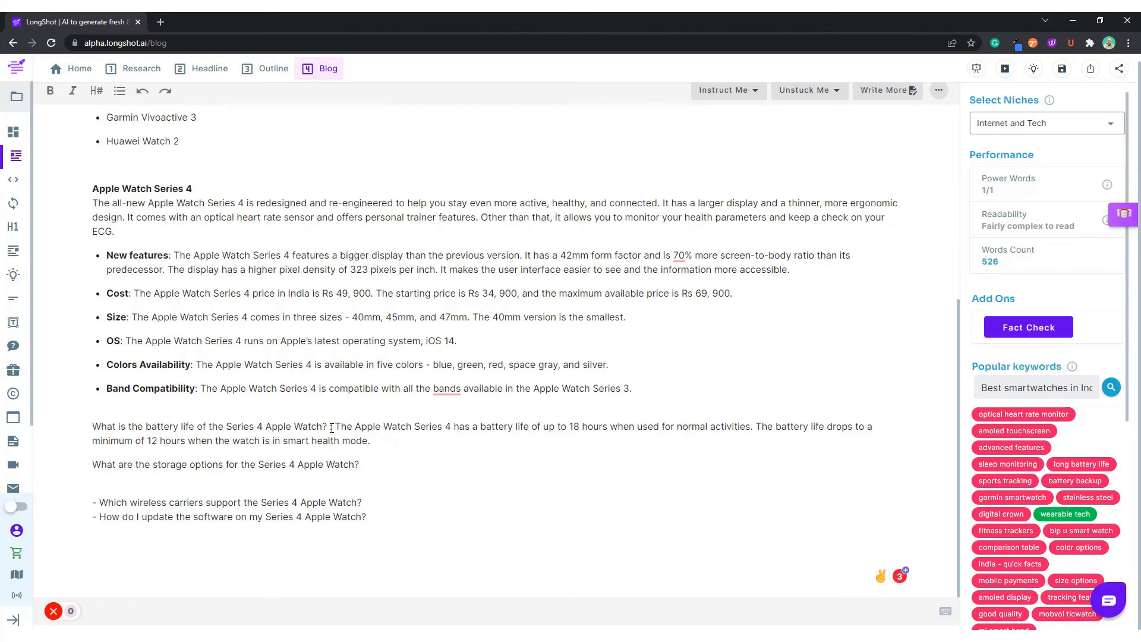
Step: Replace the text between "battery life" and its answer with a colon, and capitalize "Life"
left_click_drag(332, 428, 194, 428)
type(":")
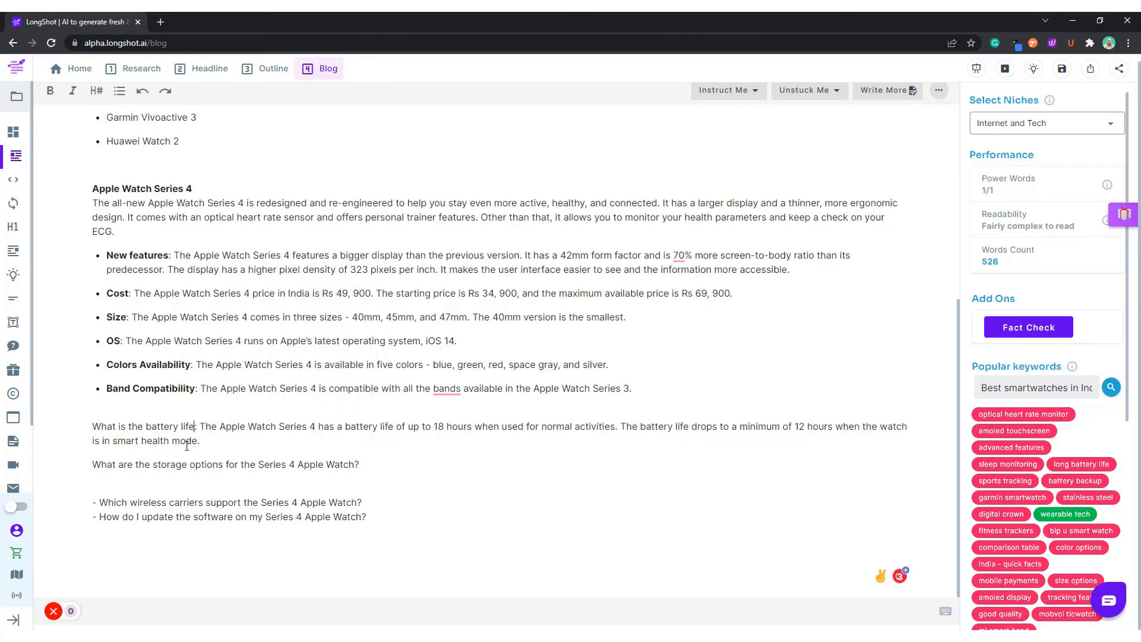
left_click(182, 427)
type("L")
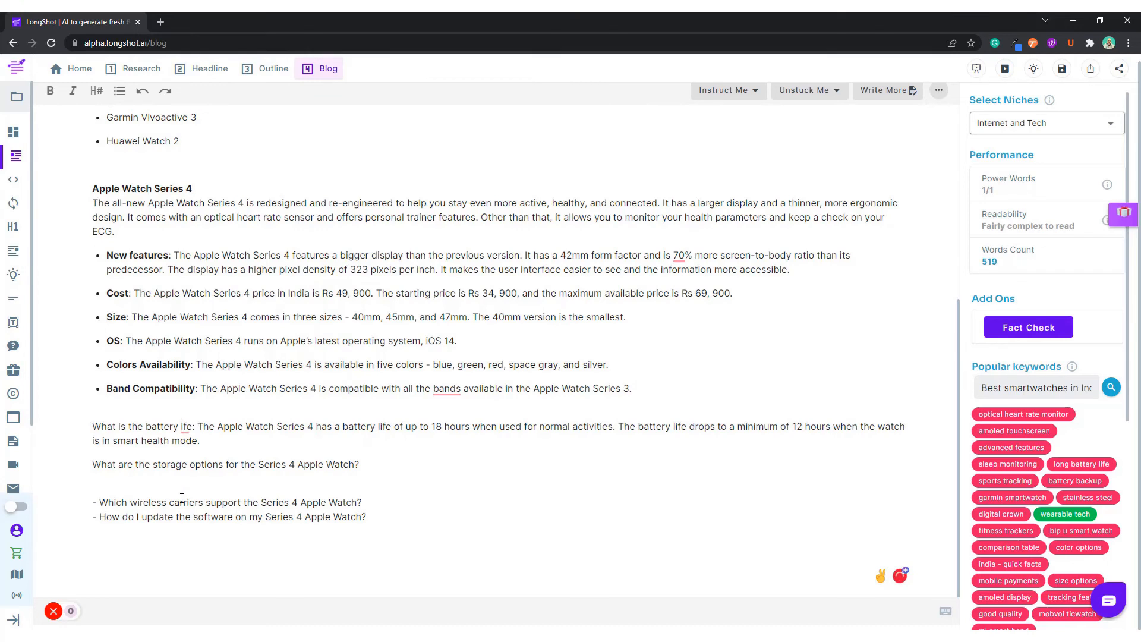
key("Delete")
Step: Remove "What is the" from the start of the battery answer and capitalize the label to read "Battery Life"
key("Home")
key("Delete")
key("Delete")
key("Delete")
key("Delete")
key("Delete")
key("Delete")
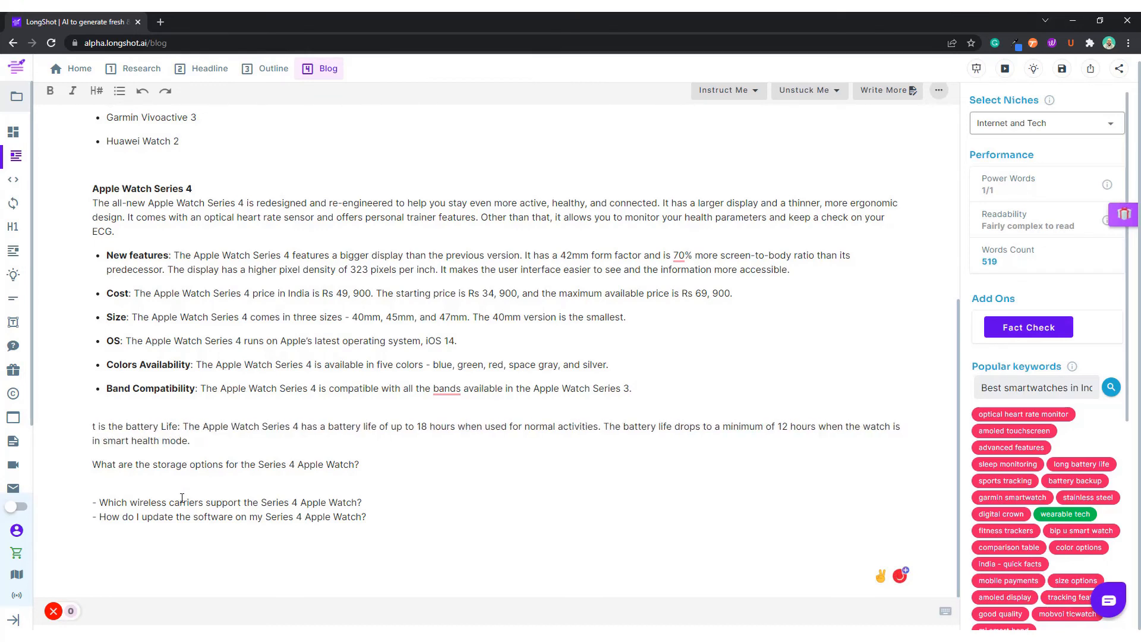
key("Delete")
key("Delete")
key("Delete")
key("Delete")
key("Delete")
key("Delete")
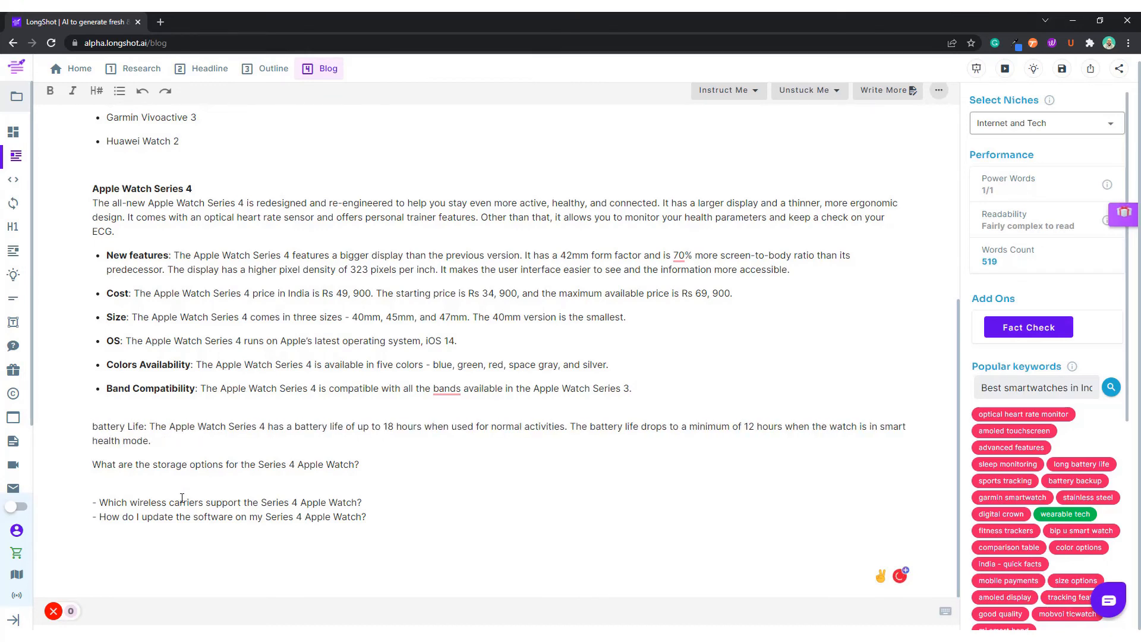
type("B")
key("Delete")
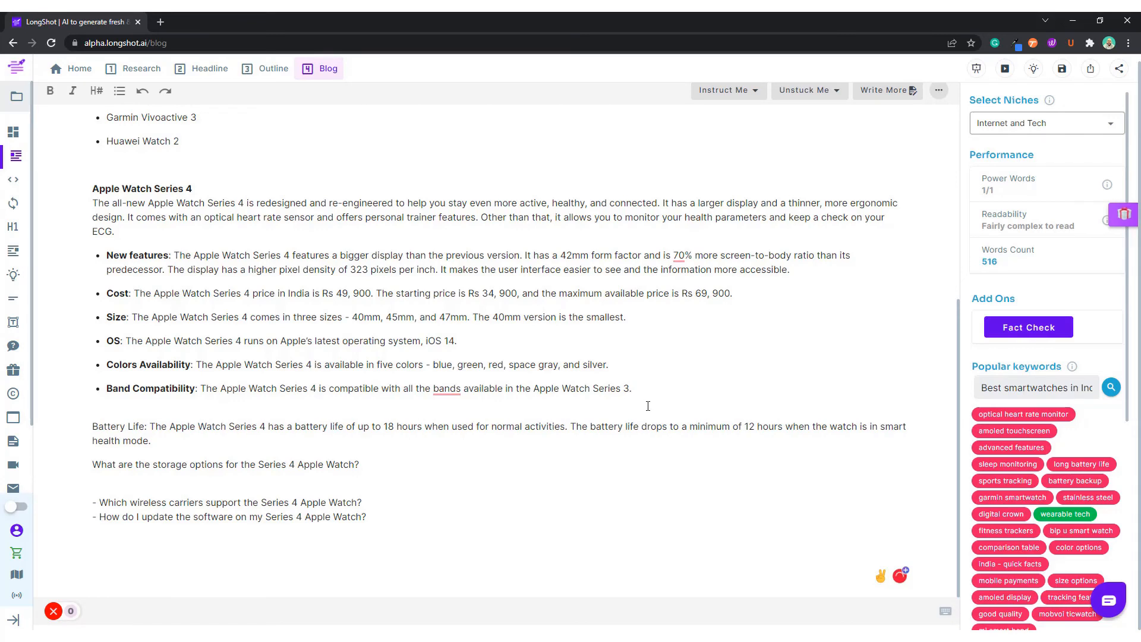
Step: Turn the battery life paragraph into a new bullet under Band Compatibility and bold its "Battery Life" label
left_click(648, 394)
key("Delete")
key("Delete")
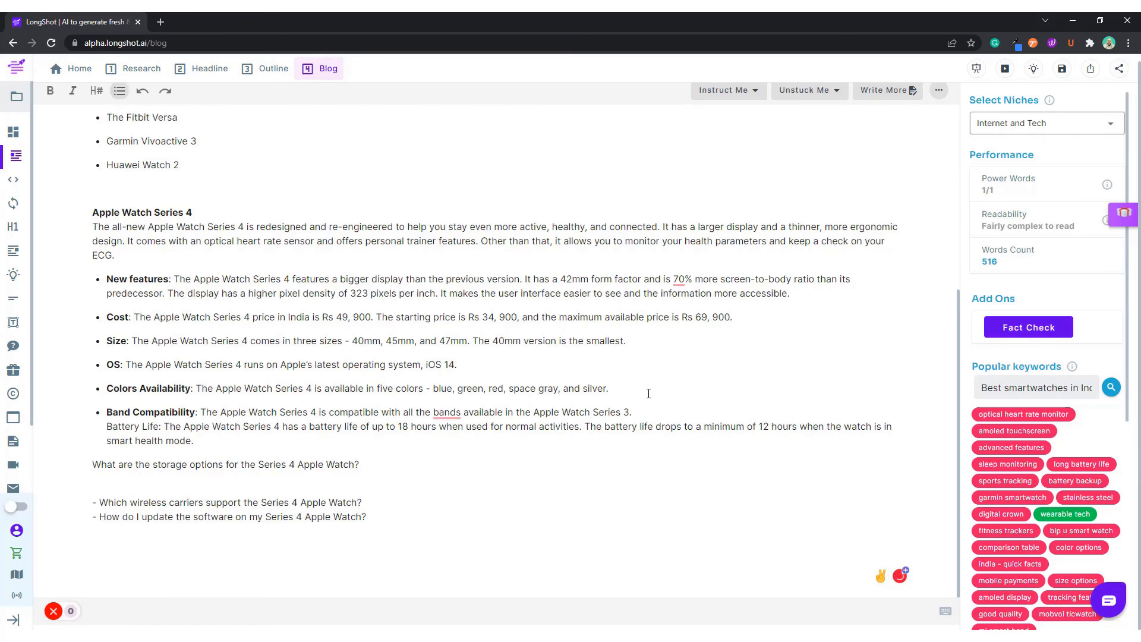
key("Return")
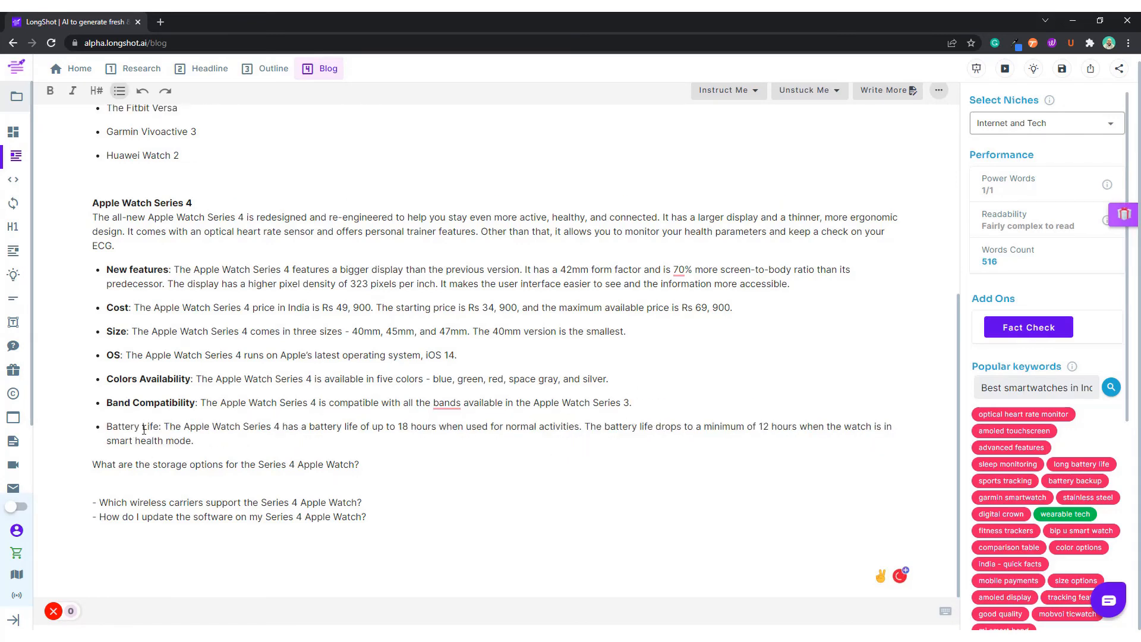
left_click_drag(159, 431, 103, 428)
key("ctrl+b")
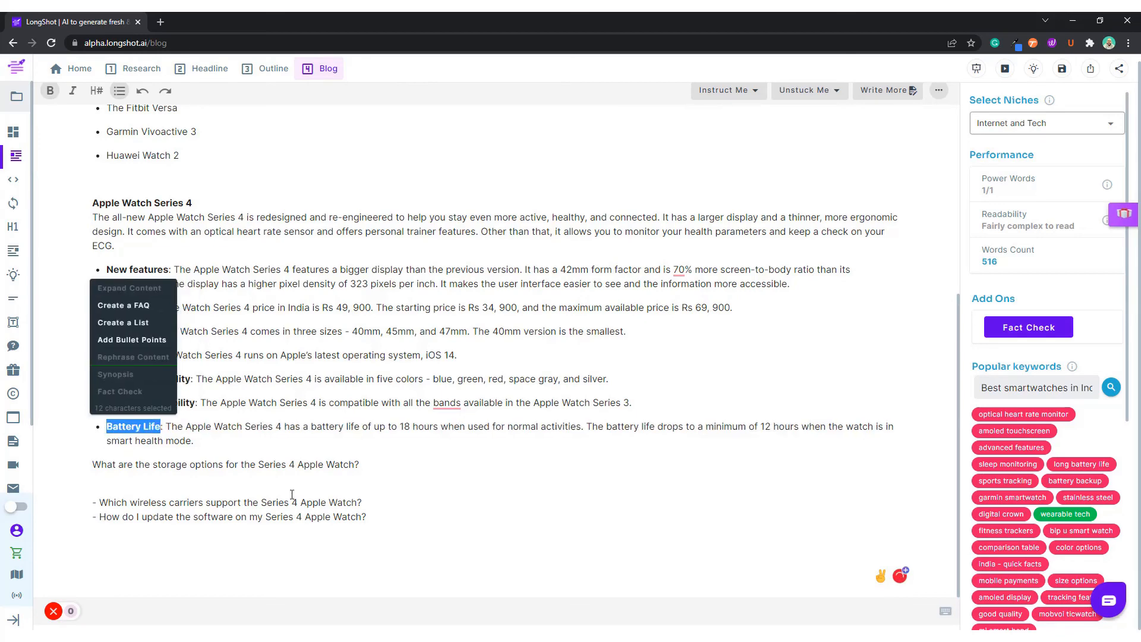
Step: Delete the generated question about the Series 4 Apple Watch's storage options
left_click(295, 491)
mouse_move(448, 405)
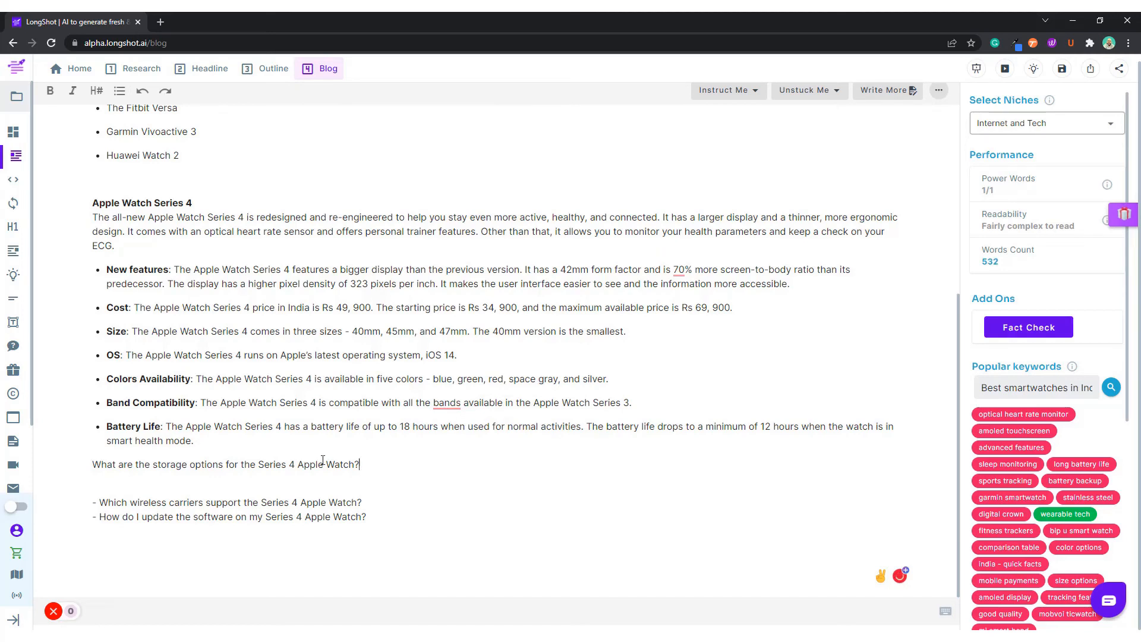
left_click_drag(219, 482, 92, 465)
key("BackSpace")
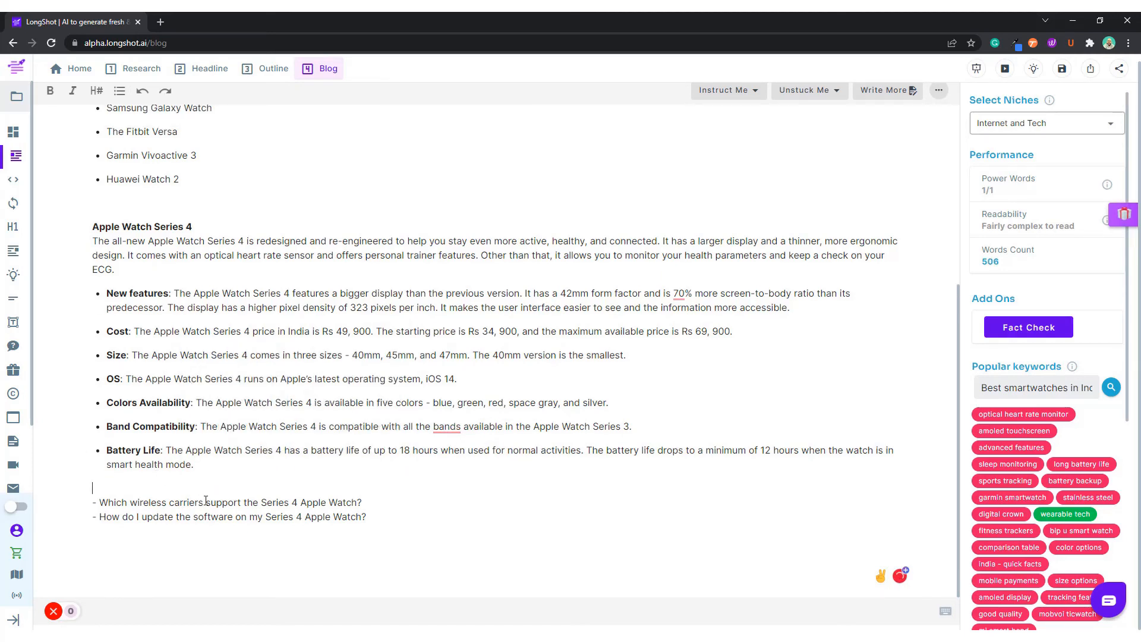
Step: Delete the remaining wireless carriers and software update questions with the blank space around them
left_click(374, 503)
key("Return")
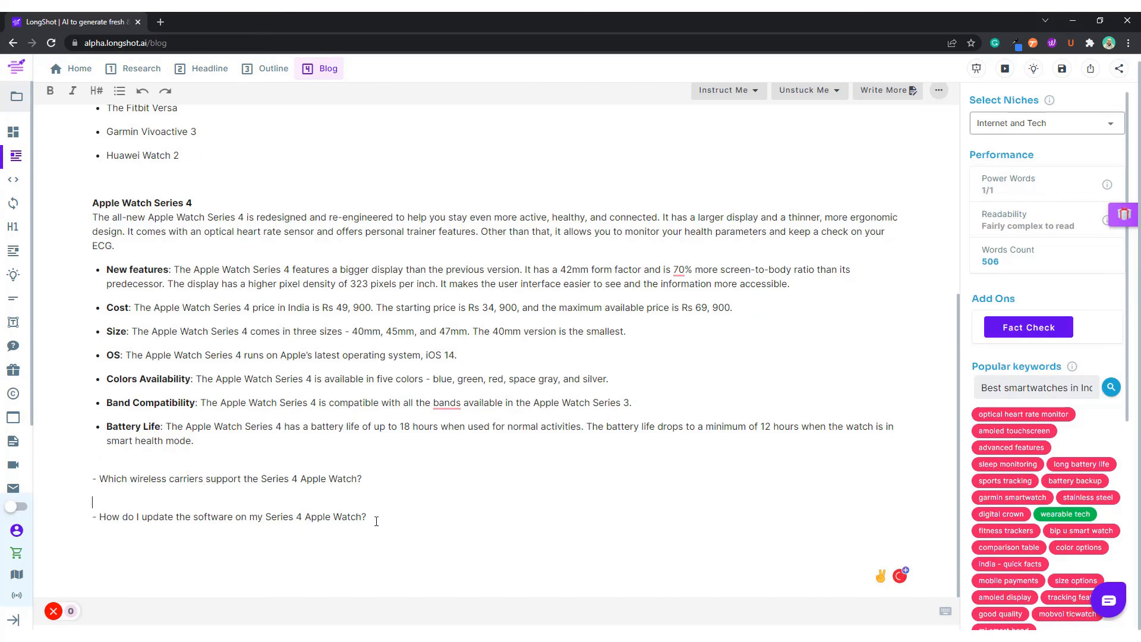
left_click_drag(370, 517, 94, 478)
key("BackSpace")
key("BackSpace")
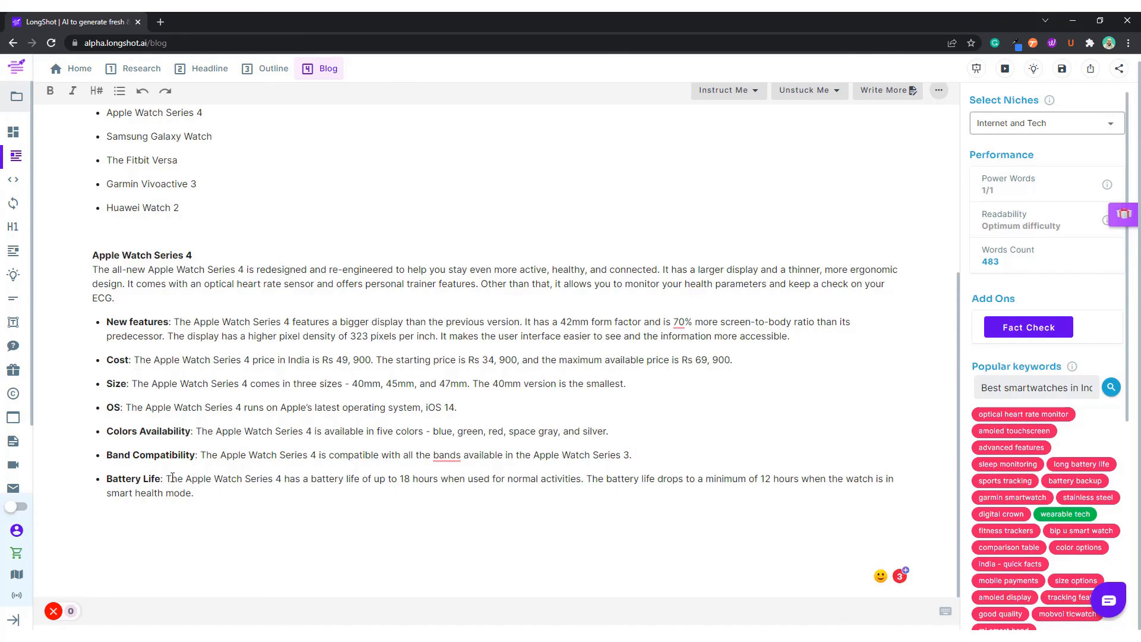
Step: Review the article's title, the list of five smartwatches and the Apple Watch Series 4 section with its bullets
scroll(172, 475, "up", 3)
left_click_drag(101, 267, 126, 315)
left_click(163, 328)
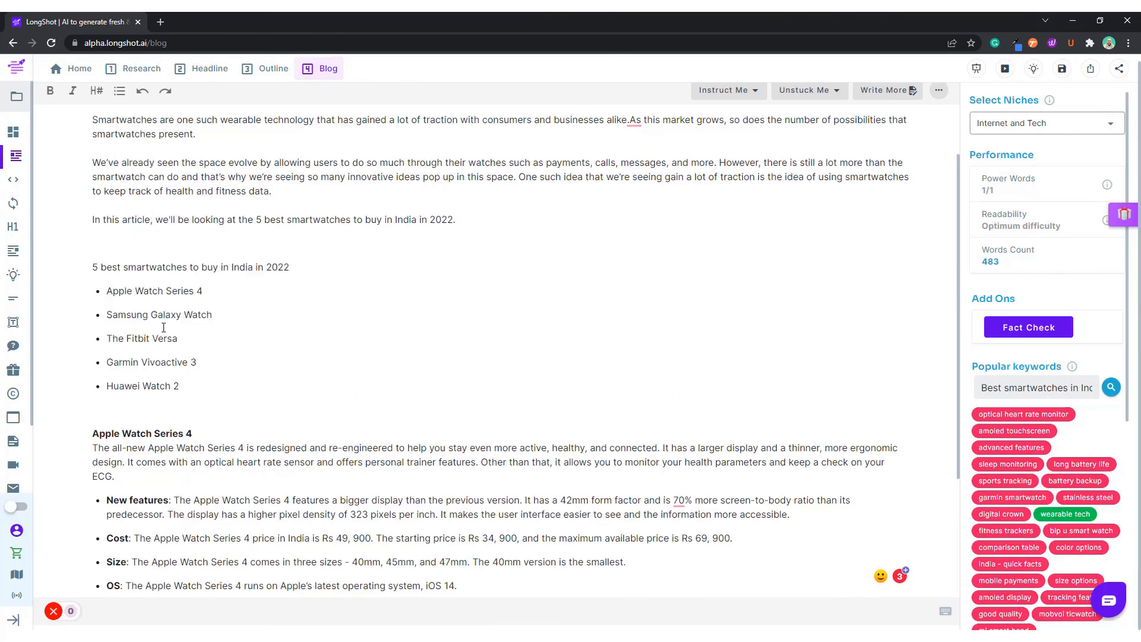
scroll(178, 356, "down", 1)
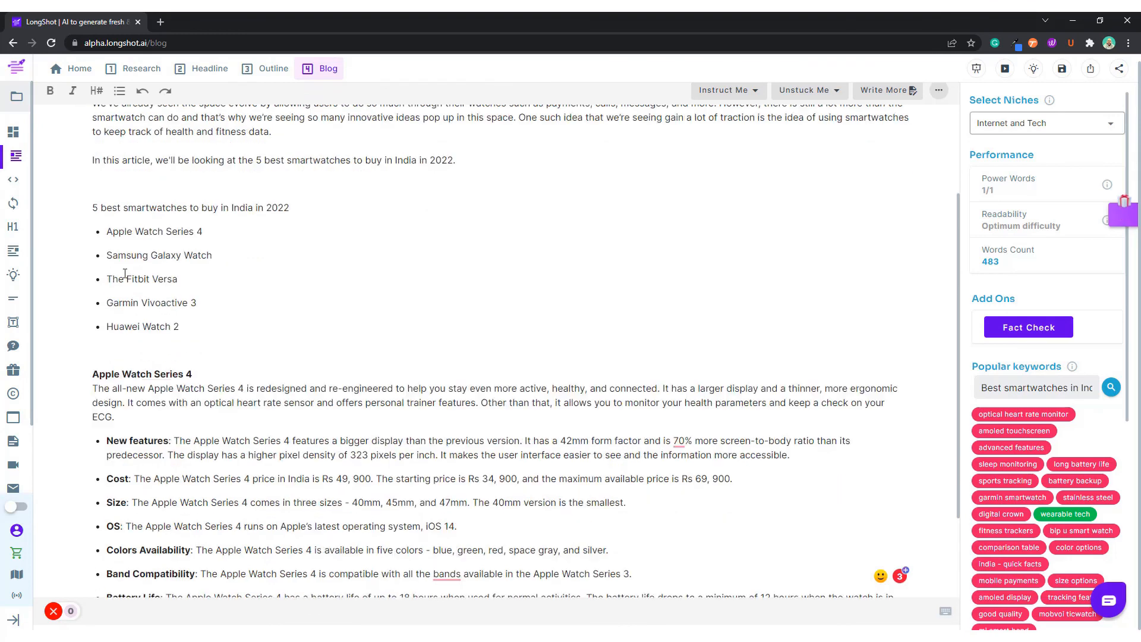
scroll(161, 289, "down", 2)
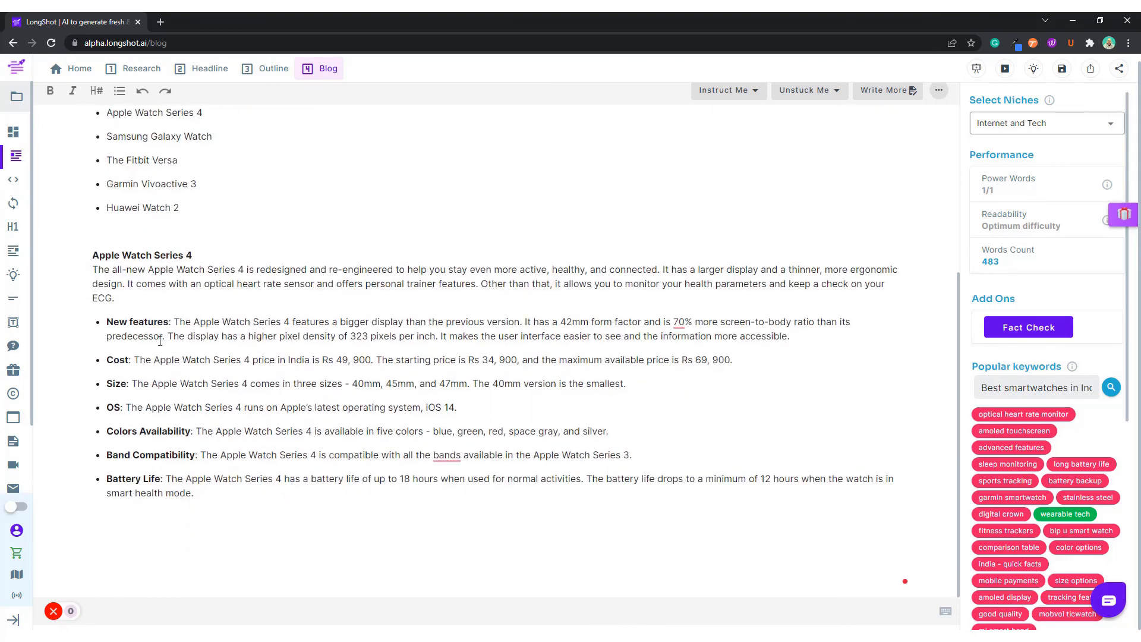
scroll(160, 342, "up", 2)
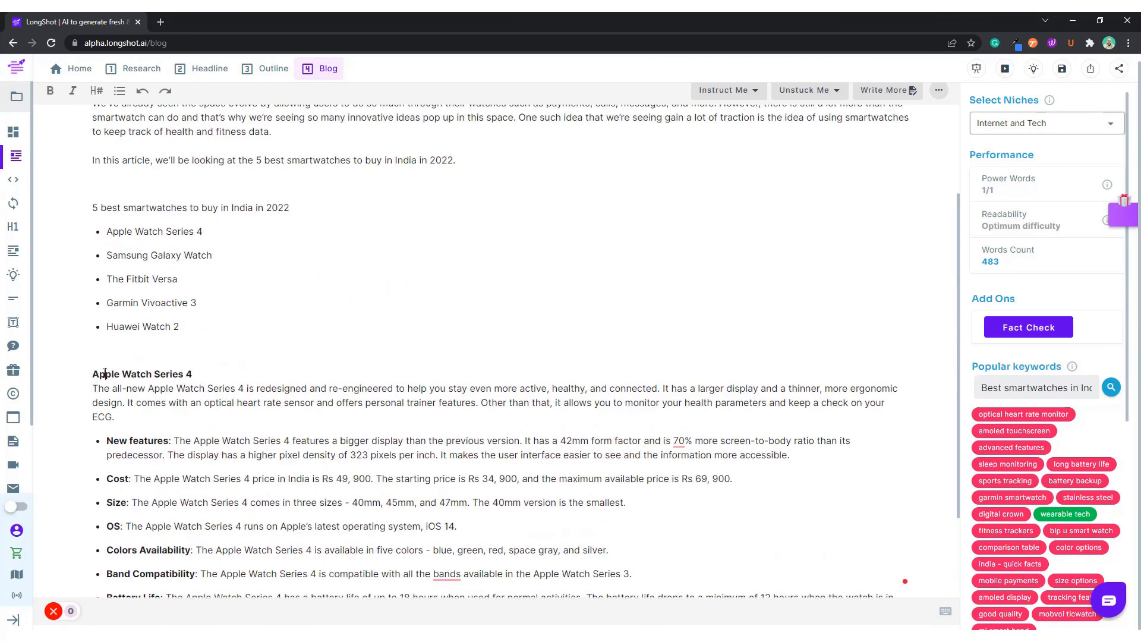
double_click(105, 373)
triple_click(183, 231)
left_click(135, 386)
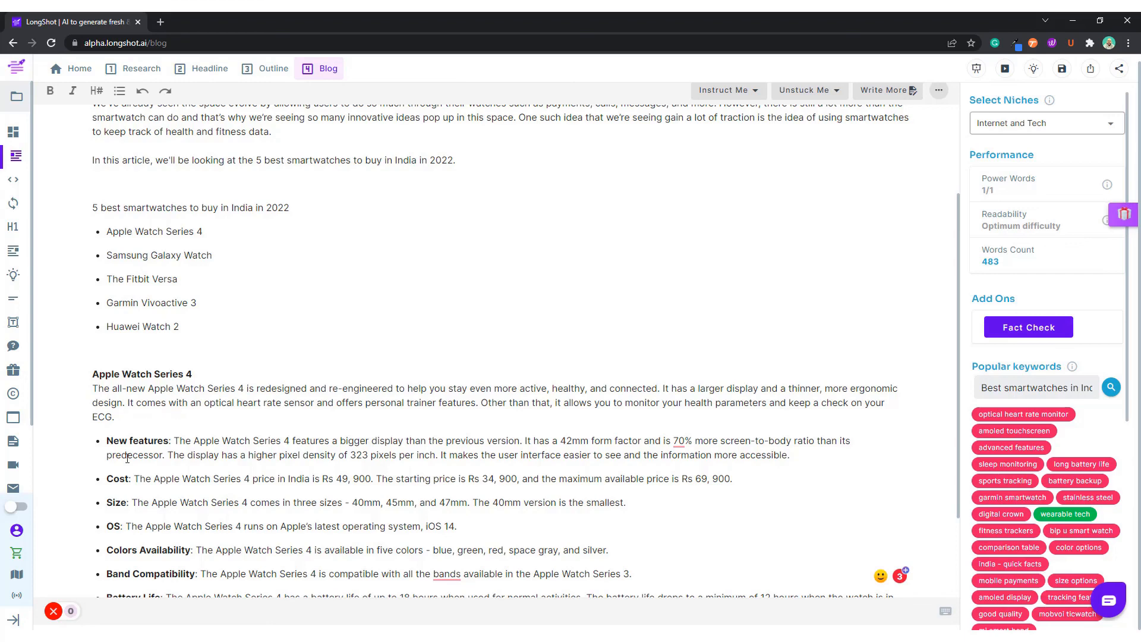
scroll(142, 428, "down", 2)
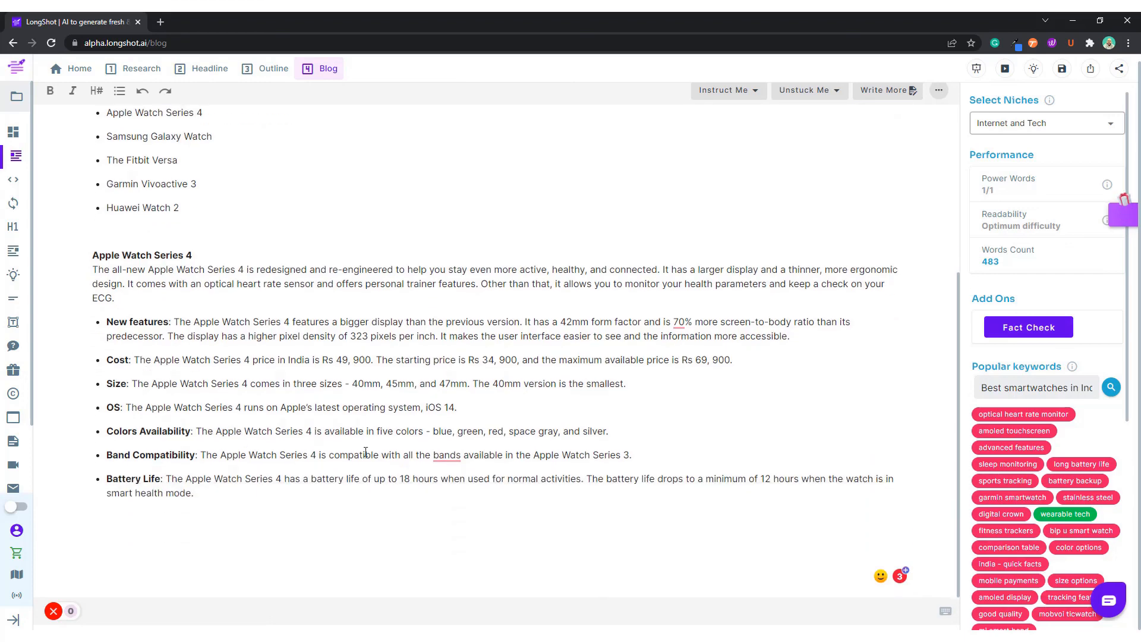
scroll(272, 450, "up", 5)
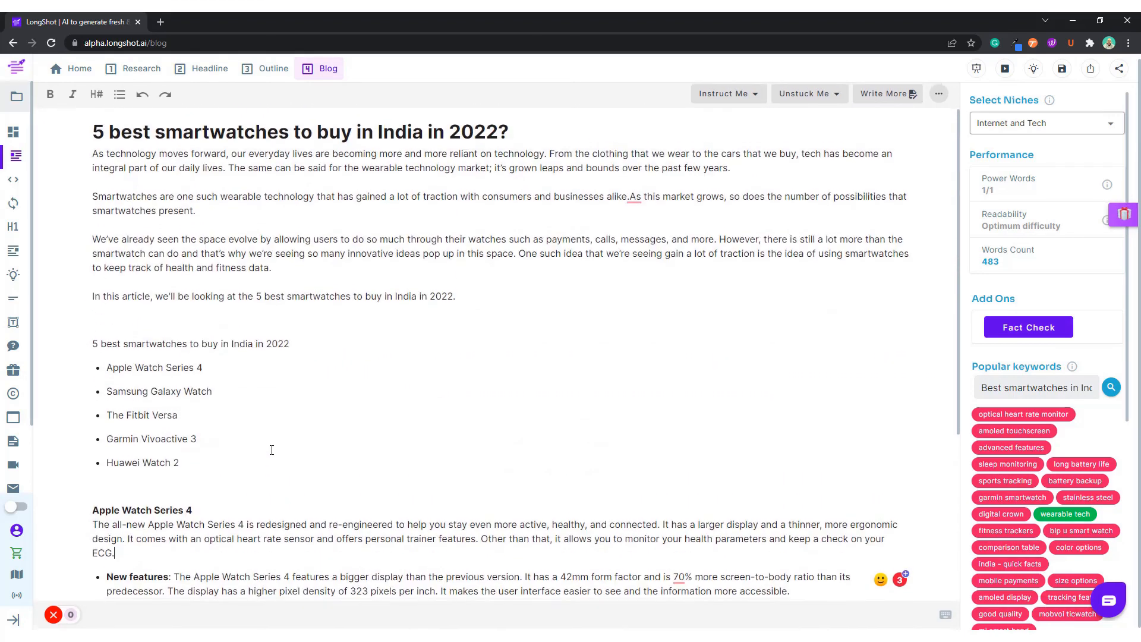
left_click_drag(94, 134, 465, 137)
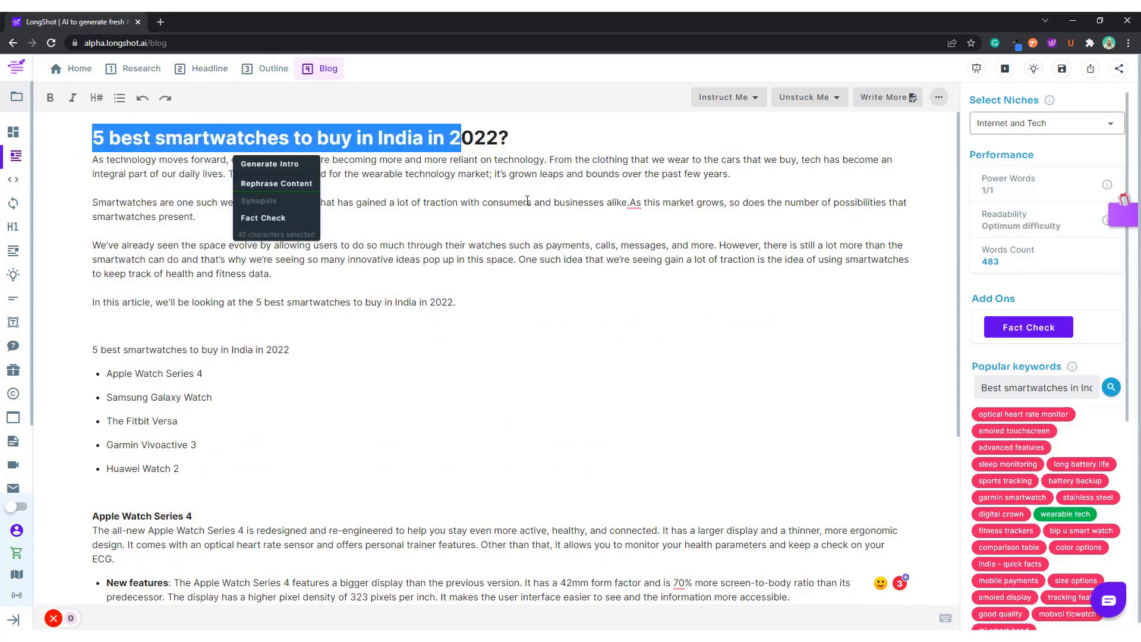
left_click(527, 202)
scroll(510, 366, "down", 2)
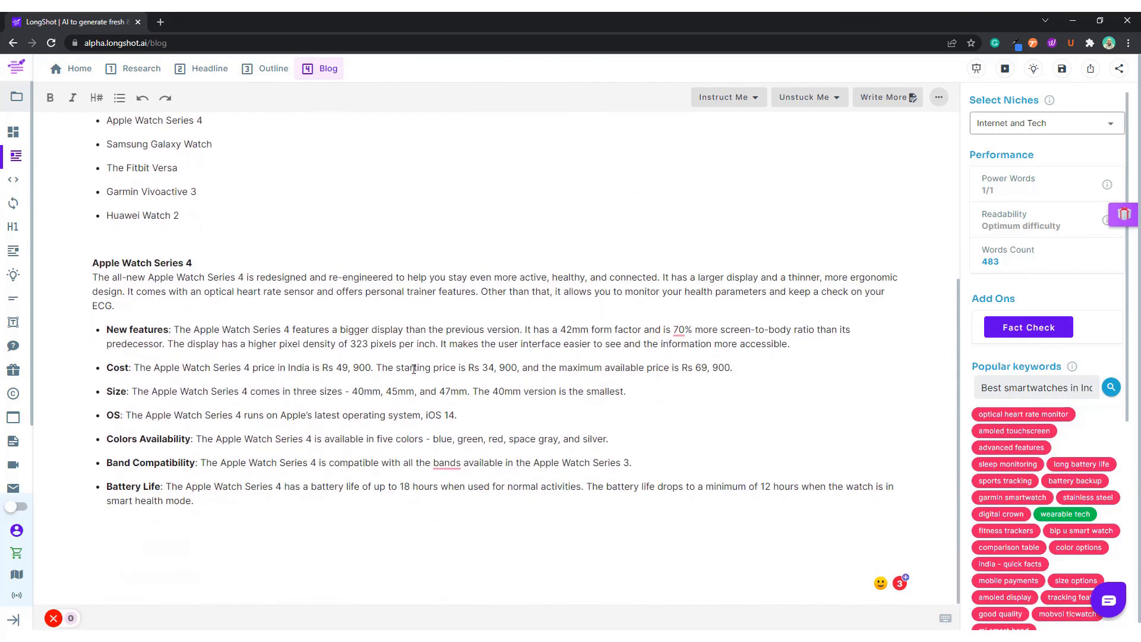
Step: Add the missing space after "alike." in the second introduction paragraph and check the flagged word "bands" in the Band Compatibility bullet
scroll(372, 403, "up", 4)
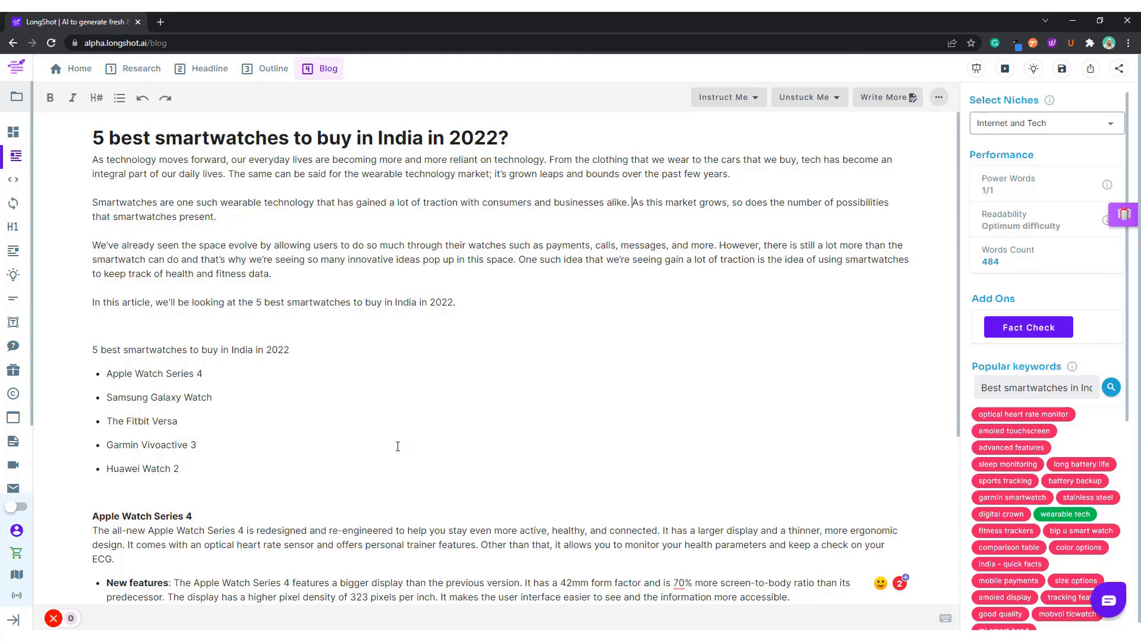
scroll(460, 462, "down", 4)
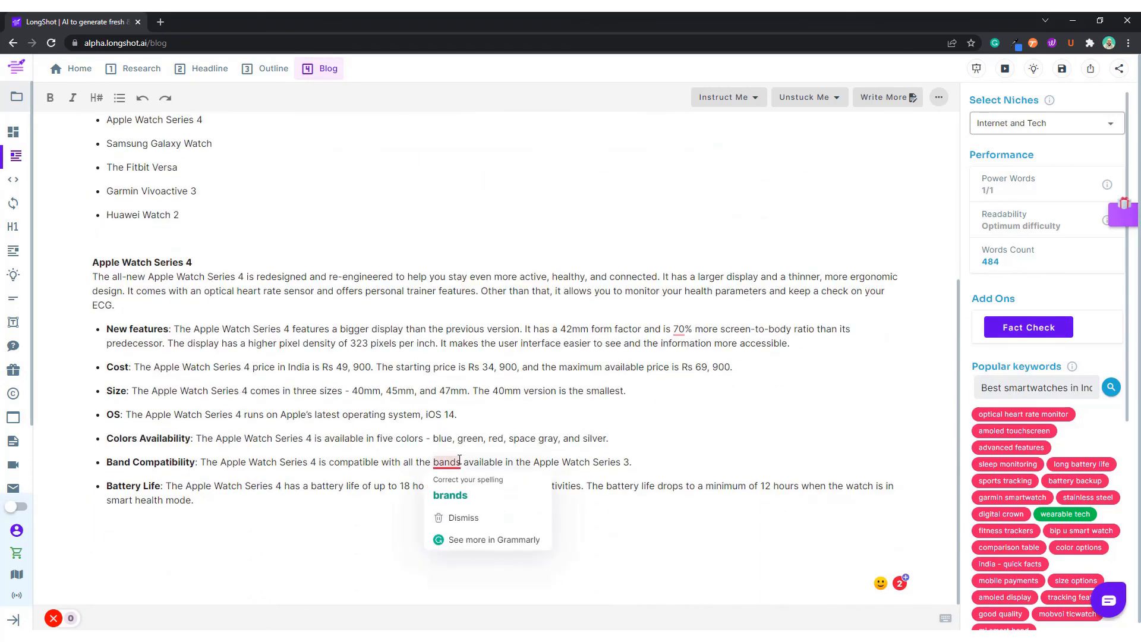
scroll(386, 381, "up", 4)
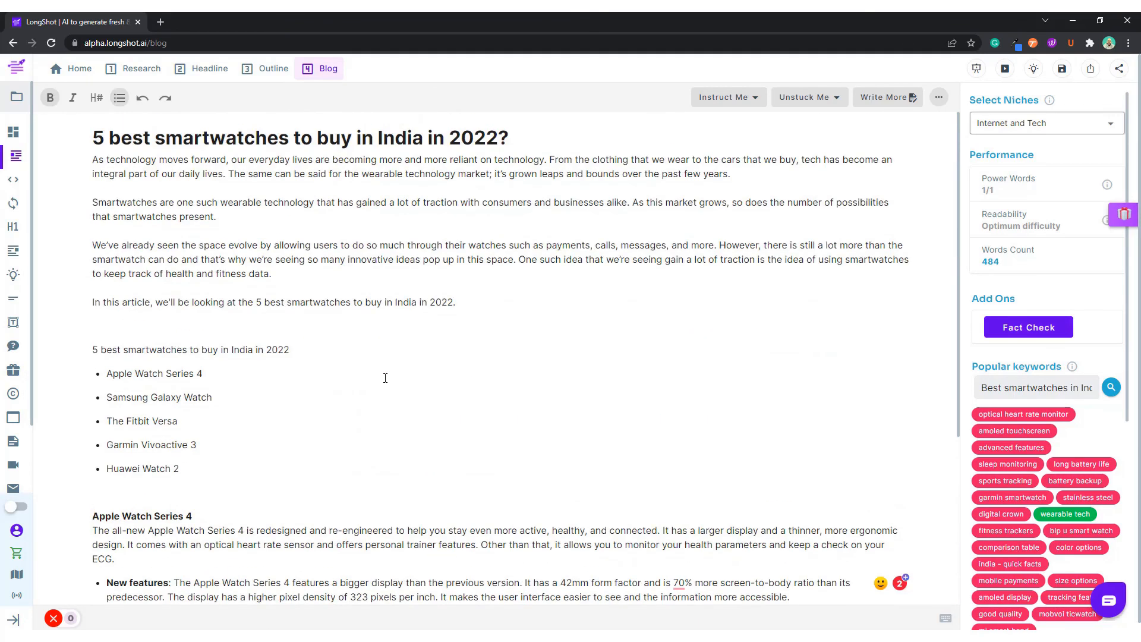